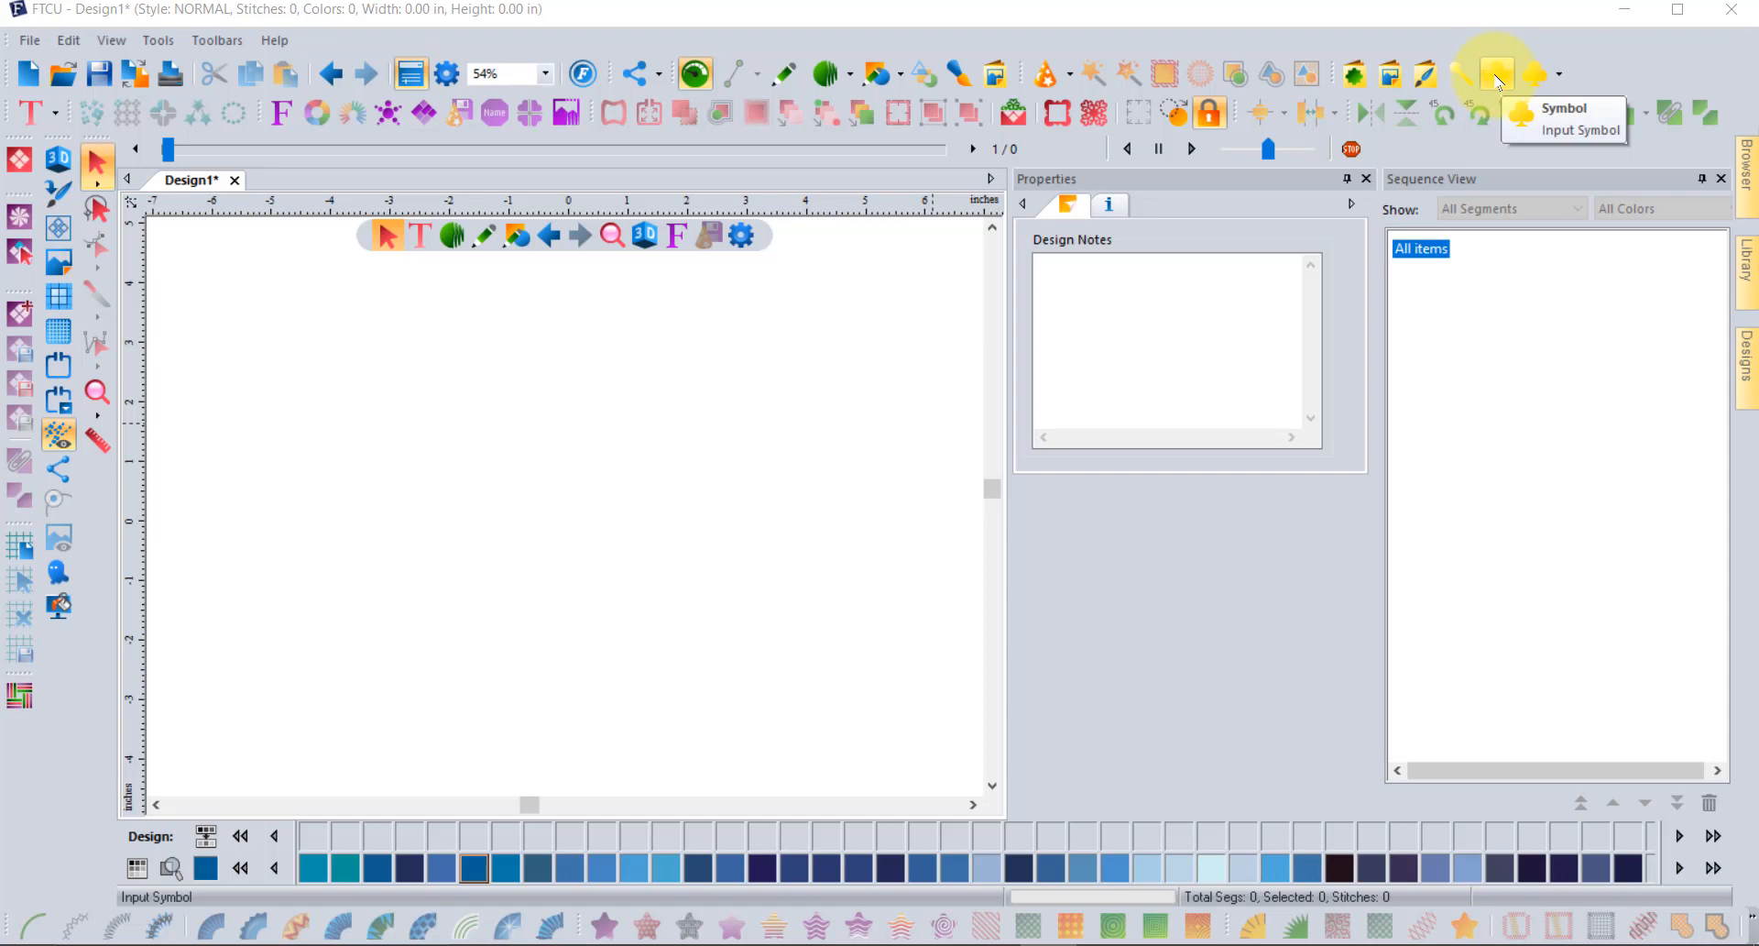
# Place a Cowboy hat symbol about 5.25 in wide in the upper middle of the design.
pyautogui.click(1498, 82)
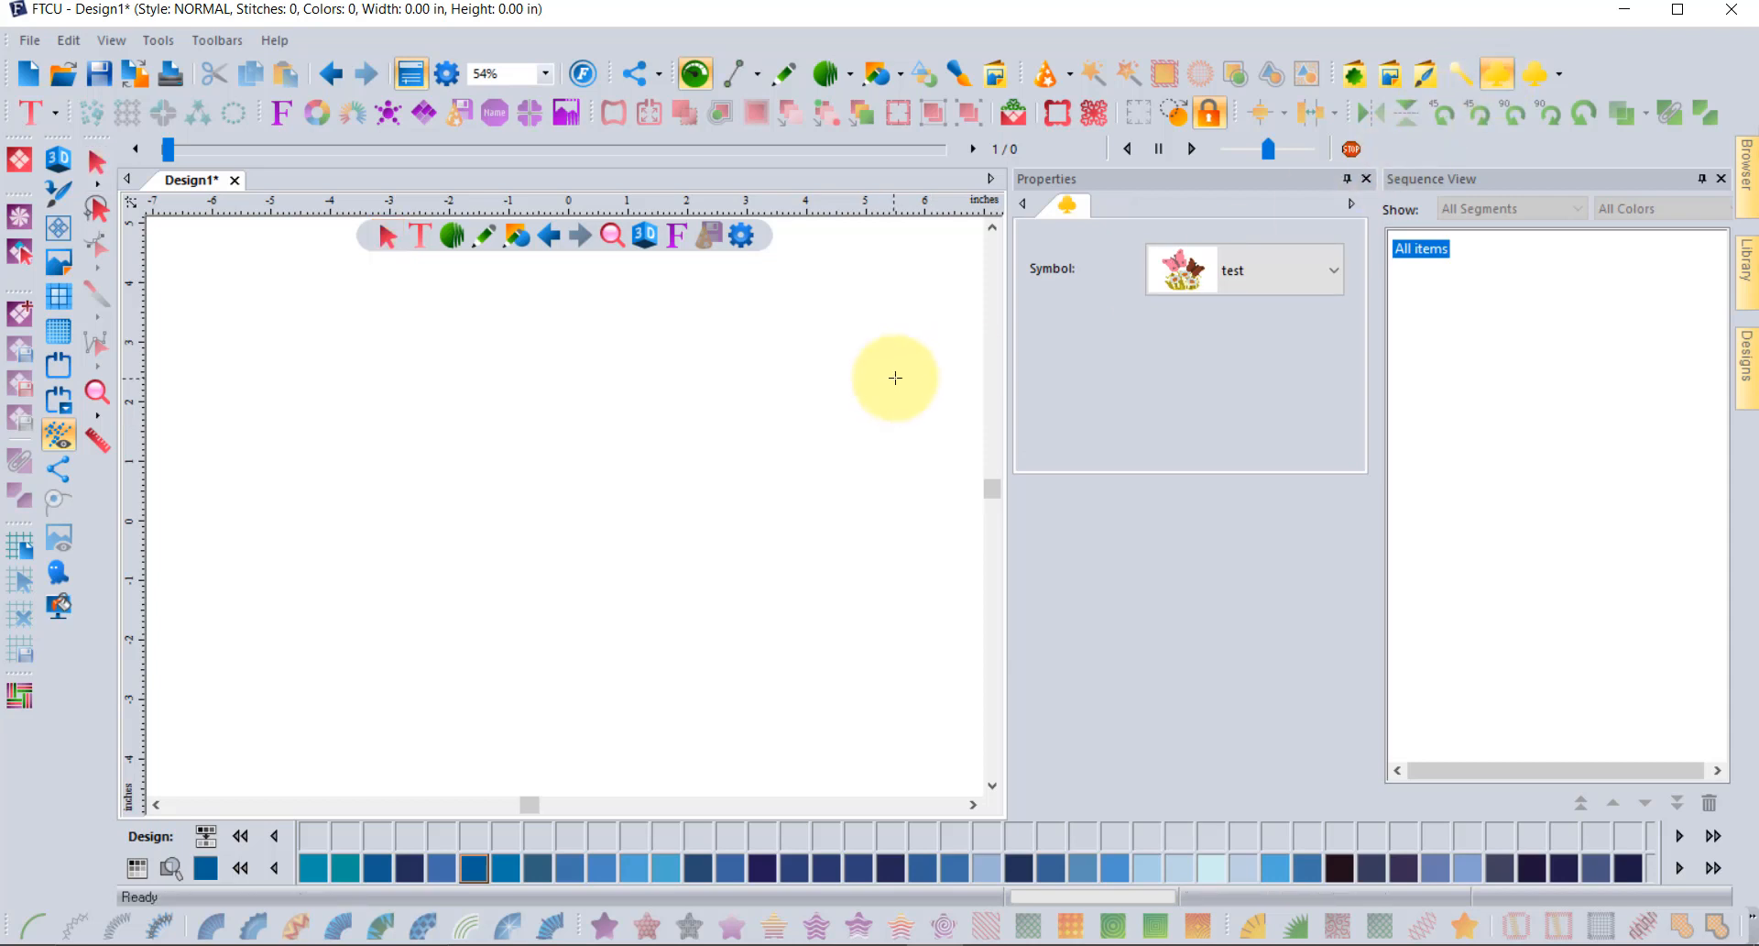
pyautogui.click(1238, 275)
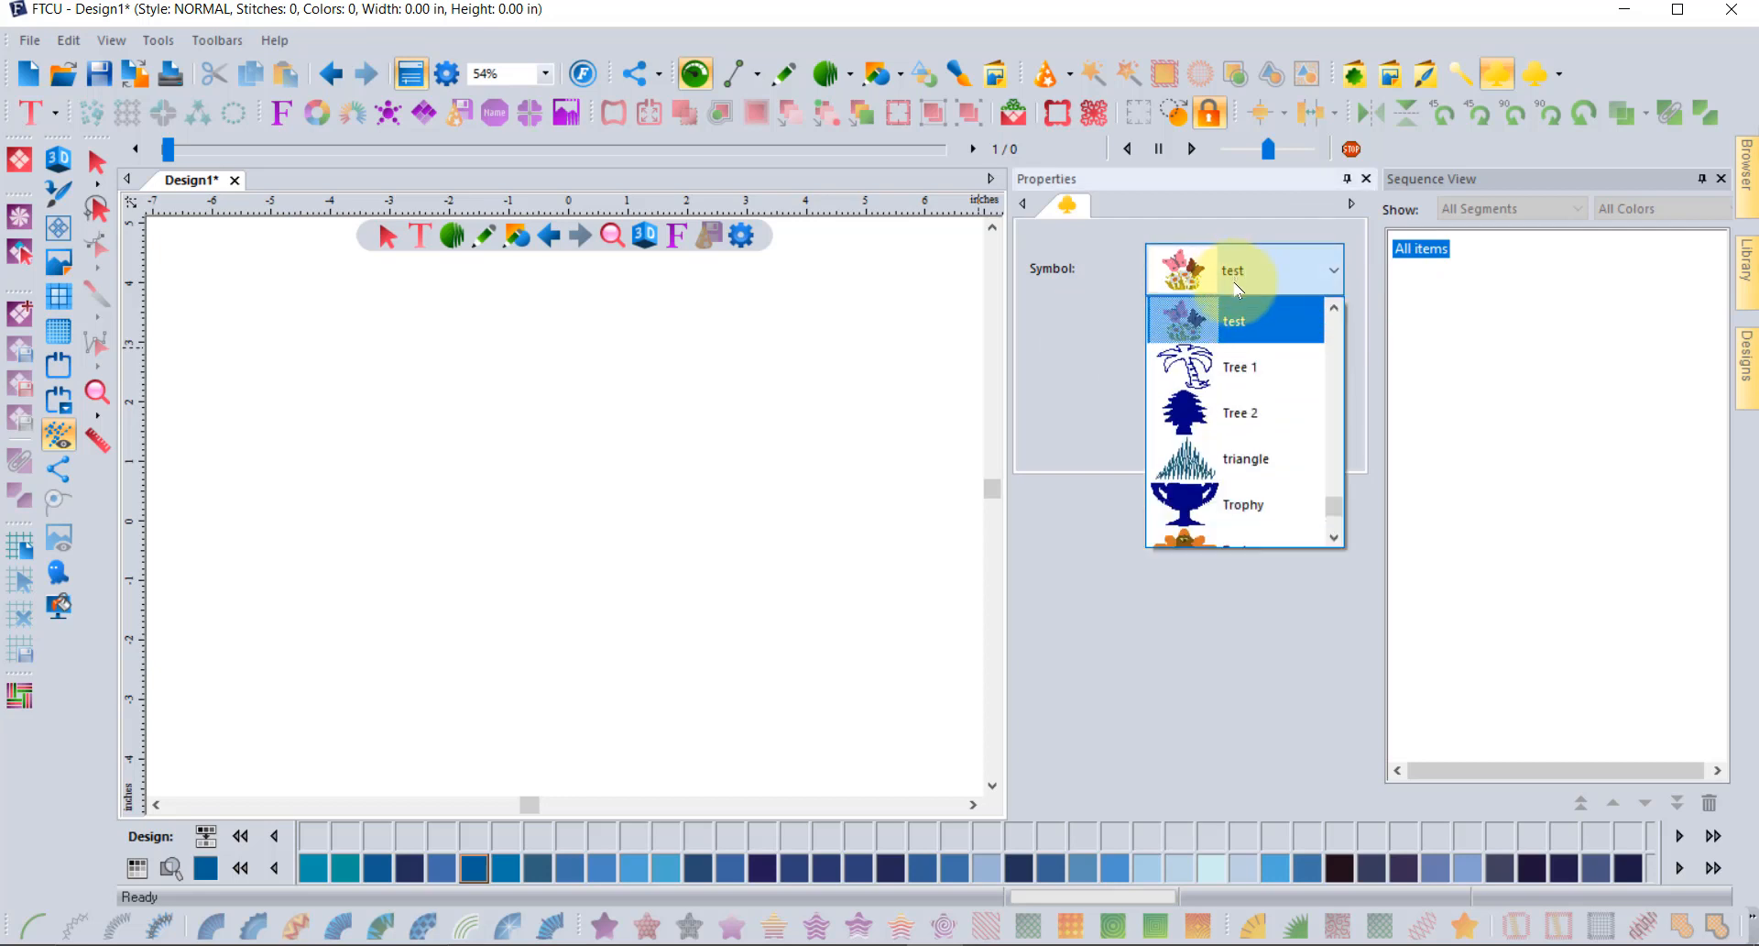
pyautogui.scroll(-1, 1238, 378)
pyautogui.scroll(-3, 1238, 379)
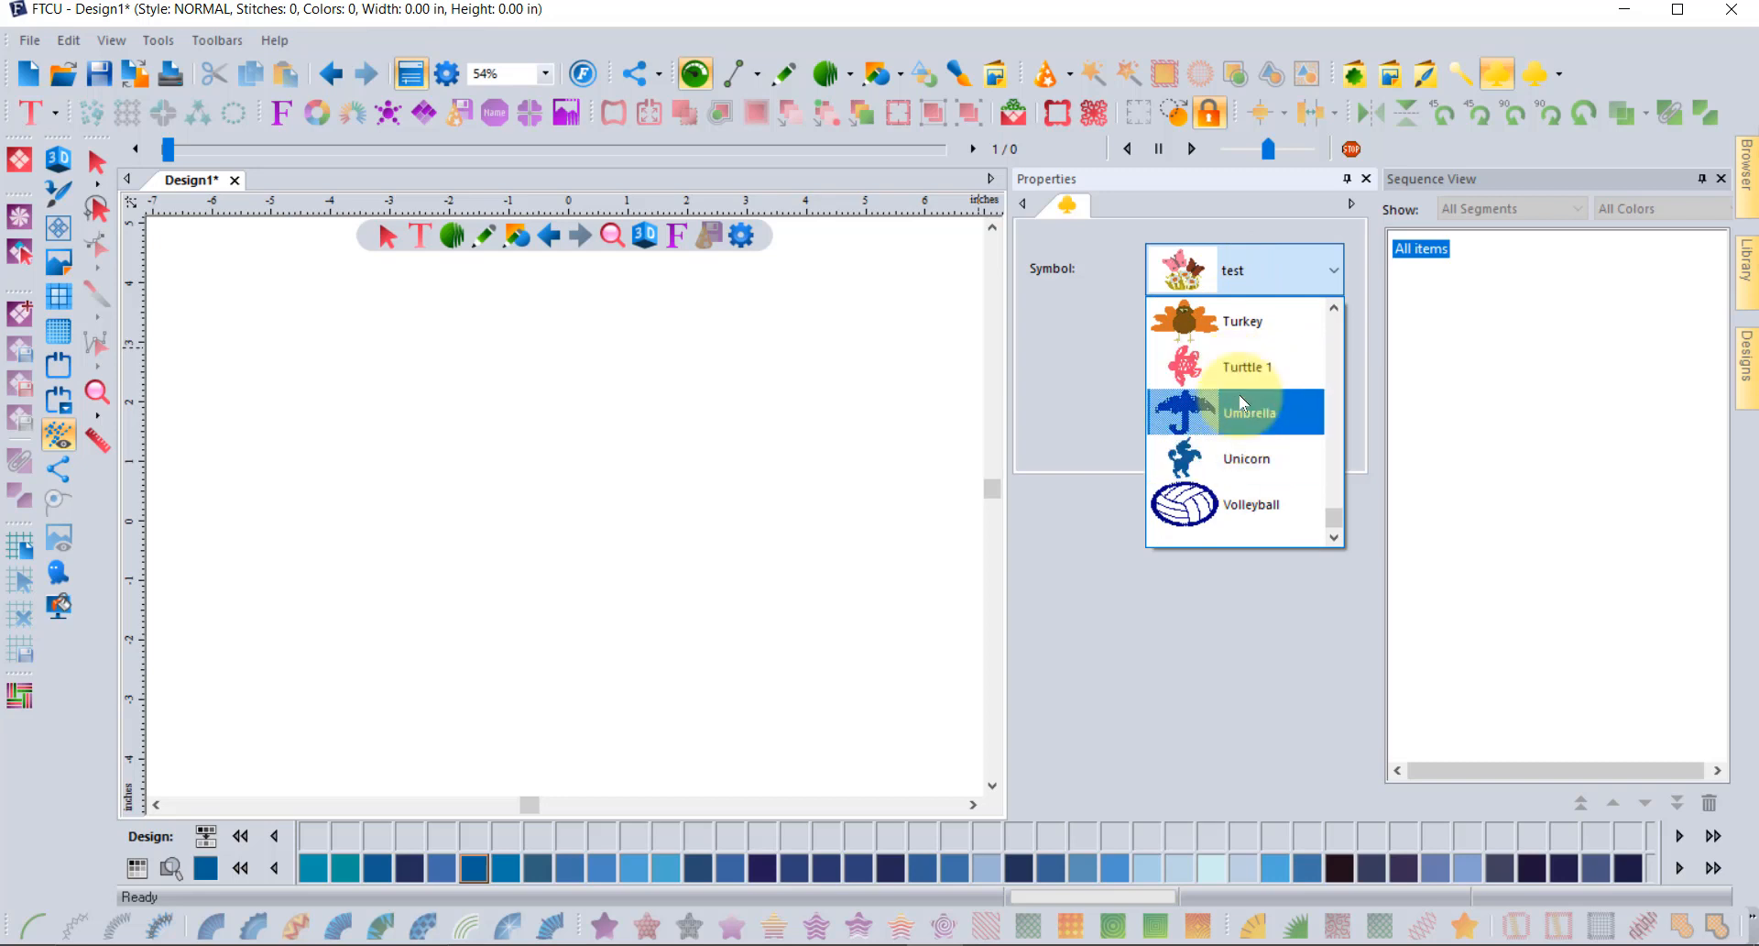
pyautogui.scroll(7, 1242, 395)
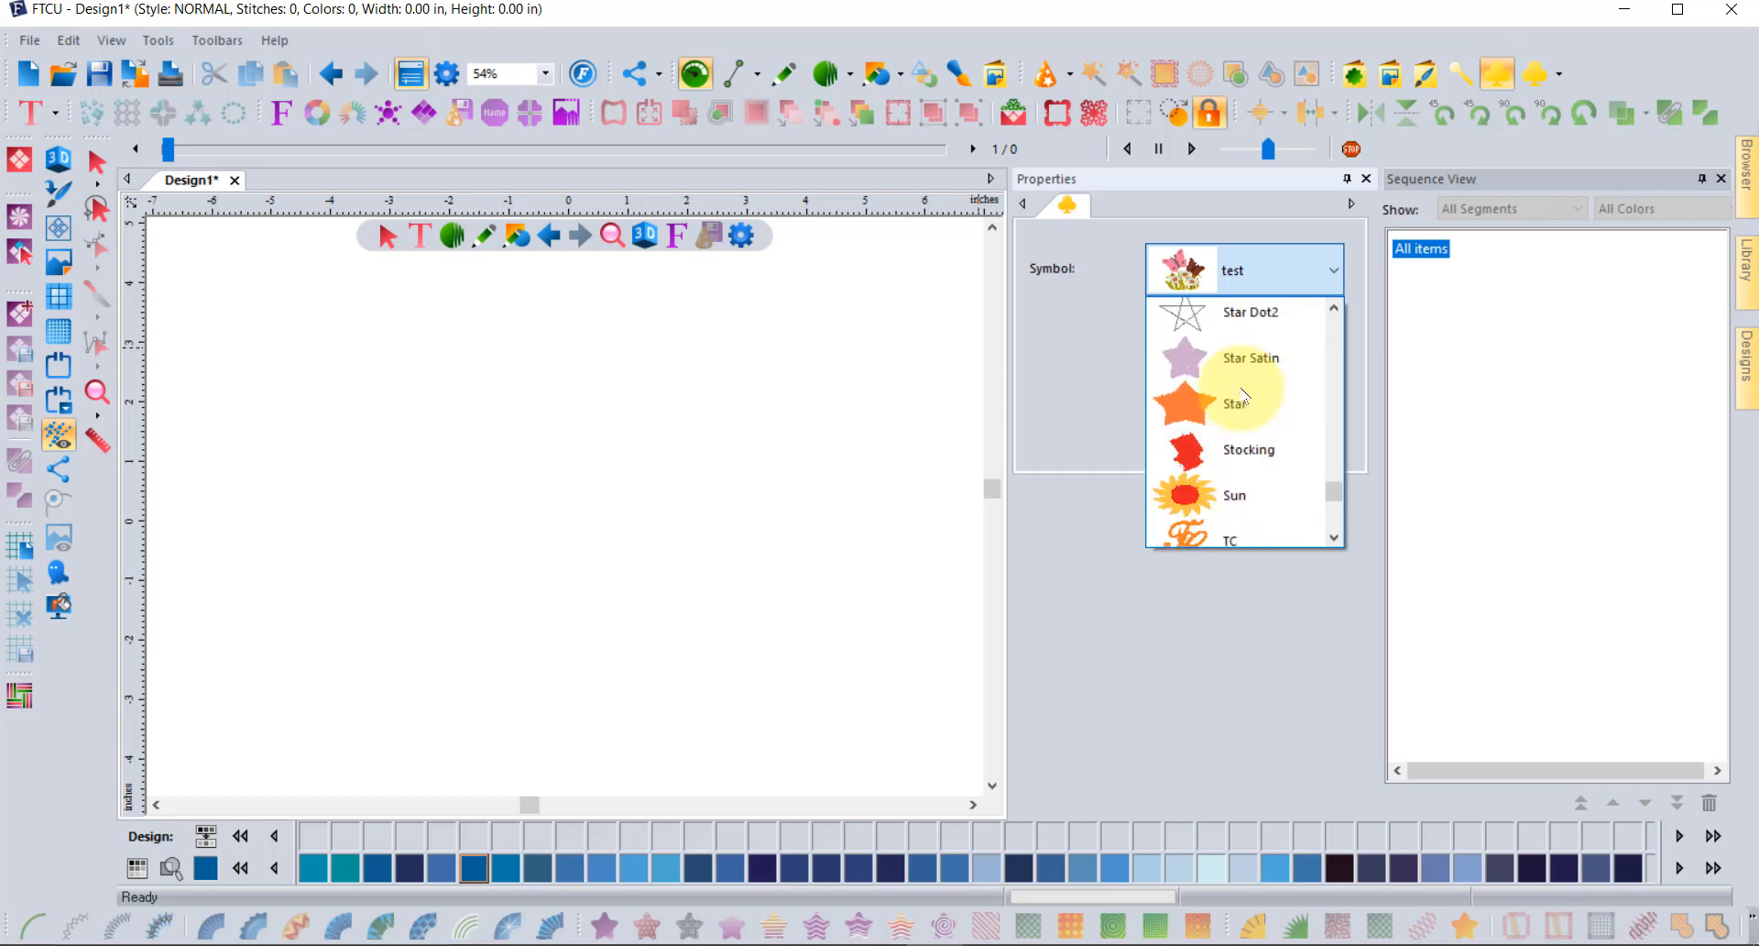
pyautogui.scroll(8, 1245, 394)
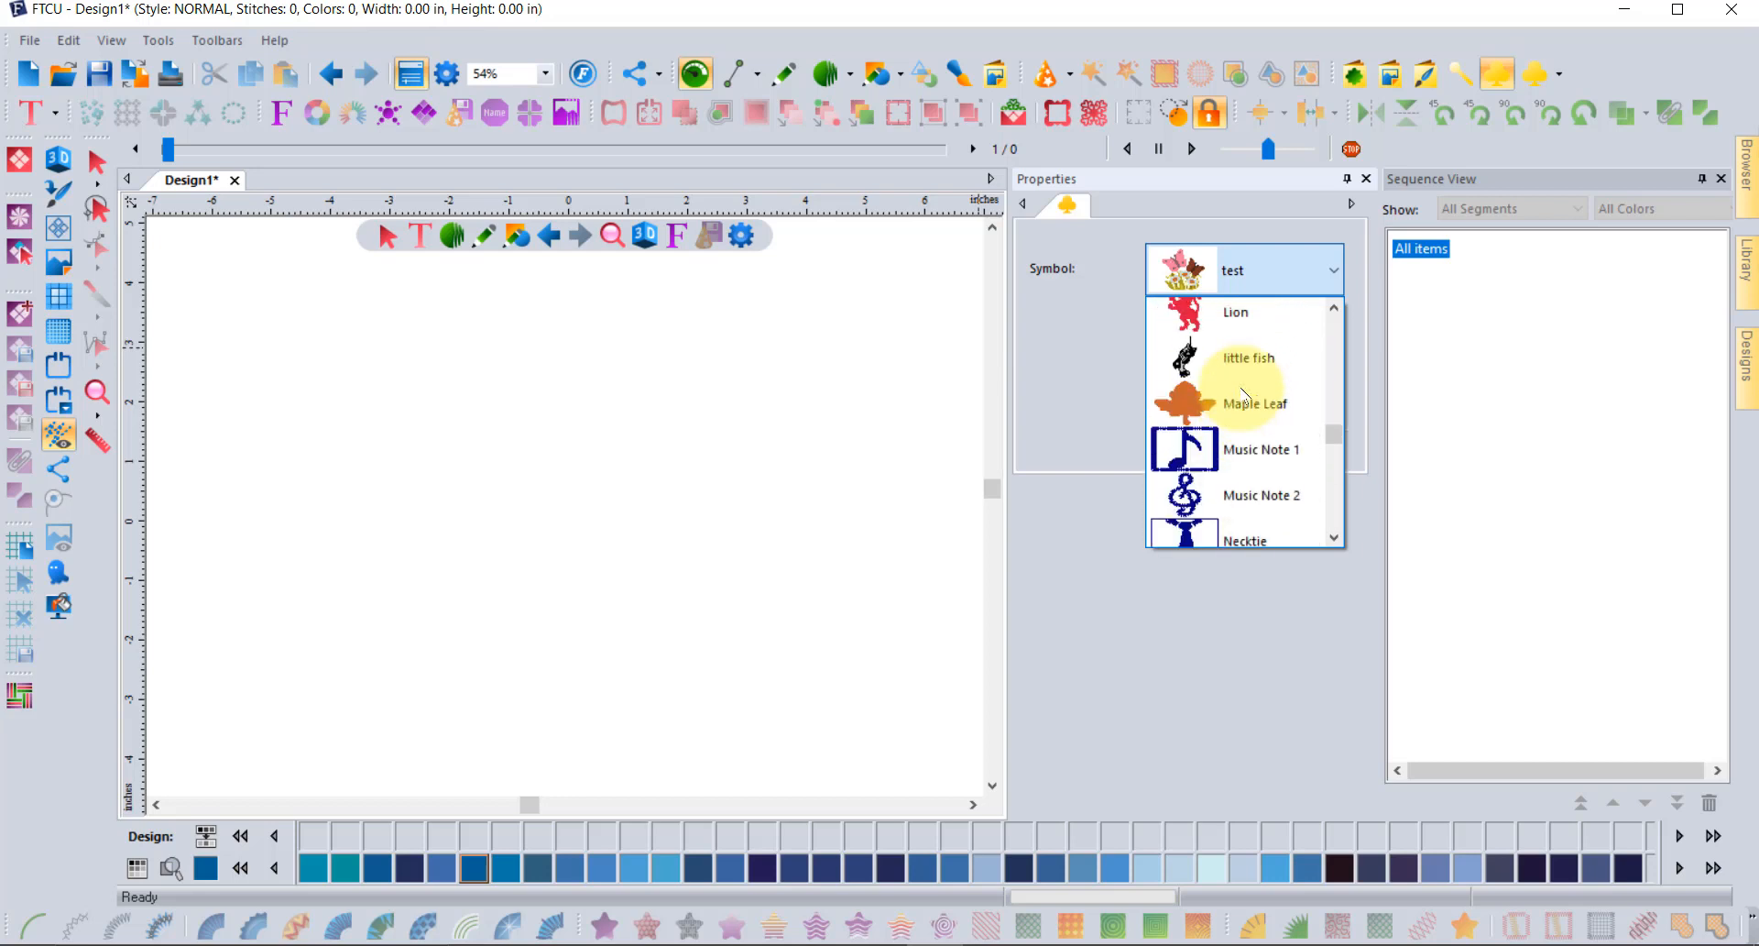
pyautogui.scroll(8, 1245, 394)
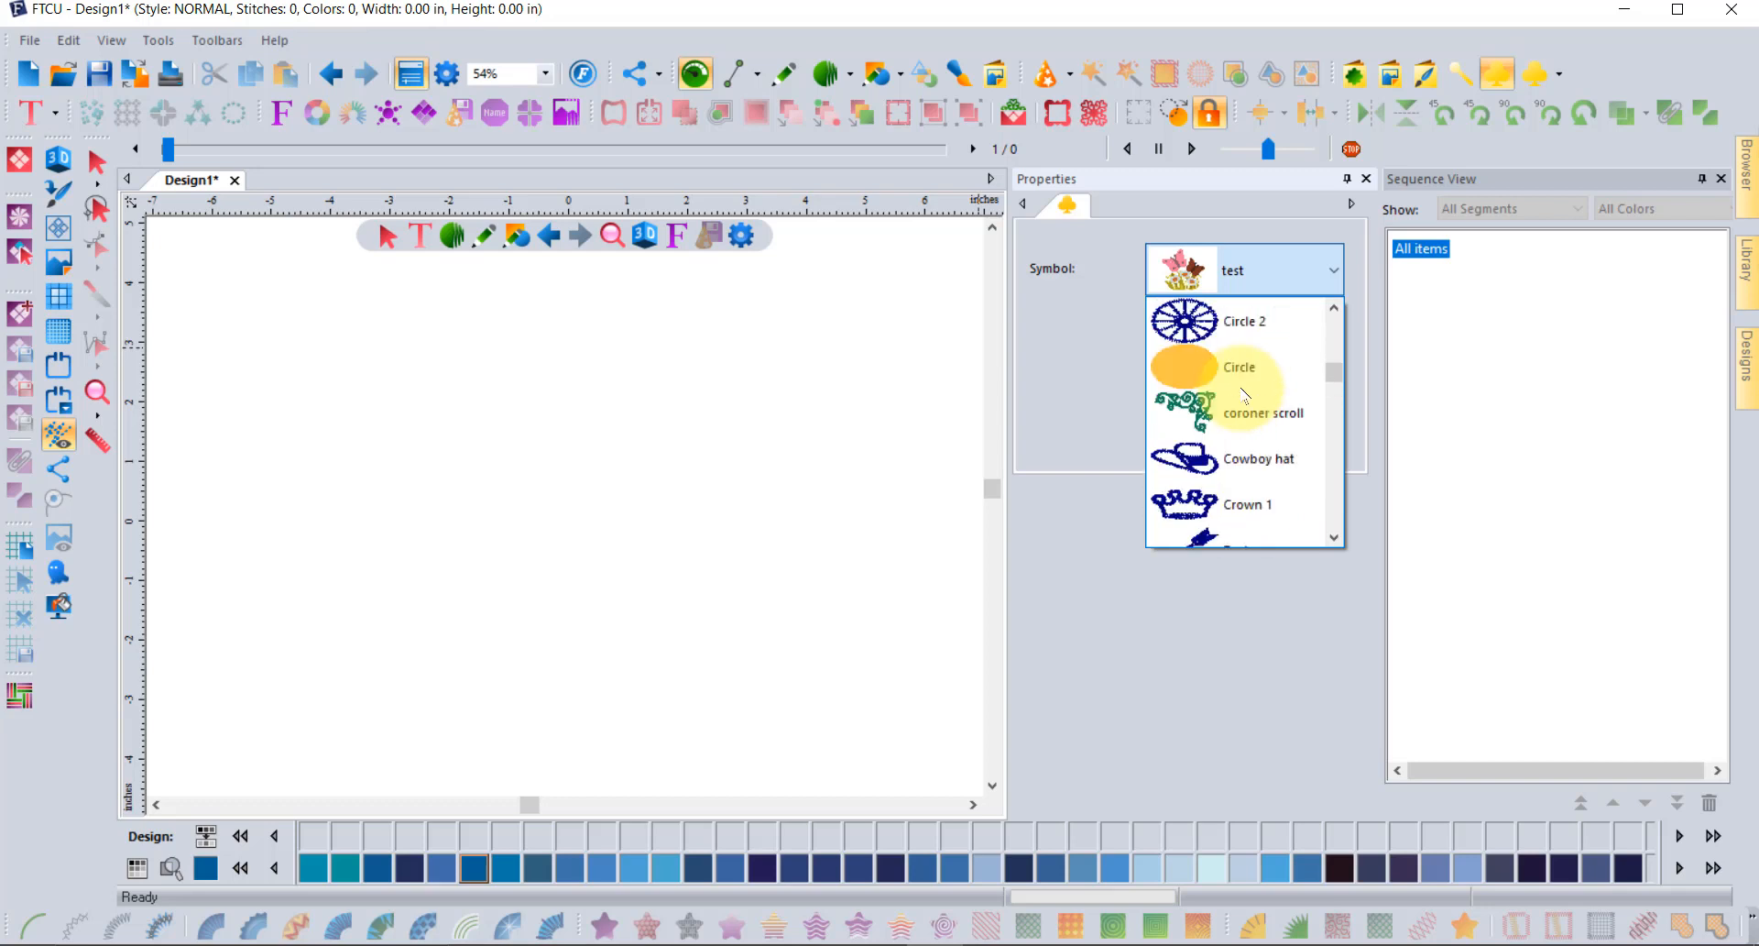
pyautogui.click(1239, 458)
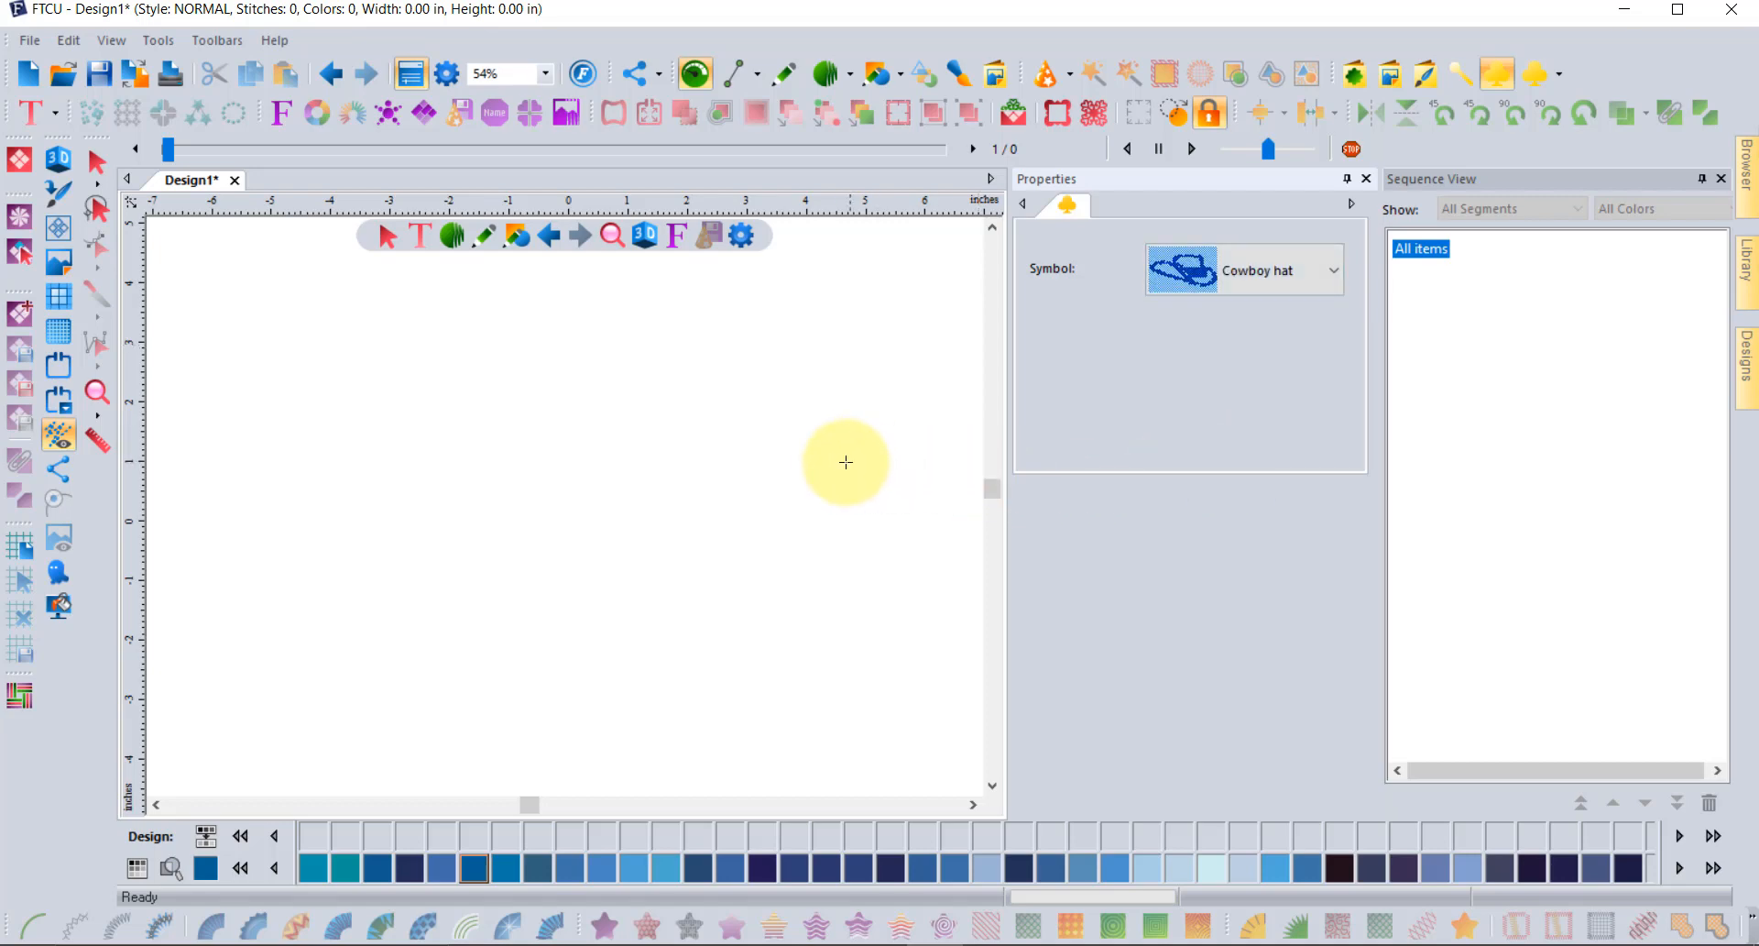
pyautogui.moveTo(330, 418); pyautogui.dragTo(635, 351)
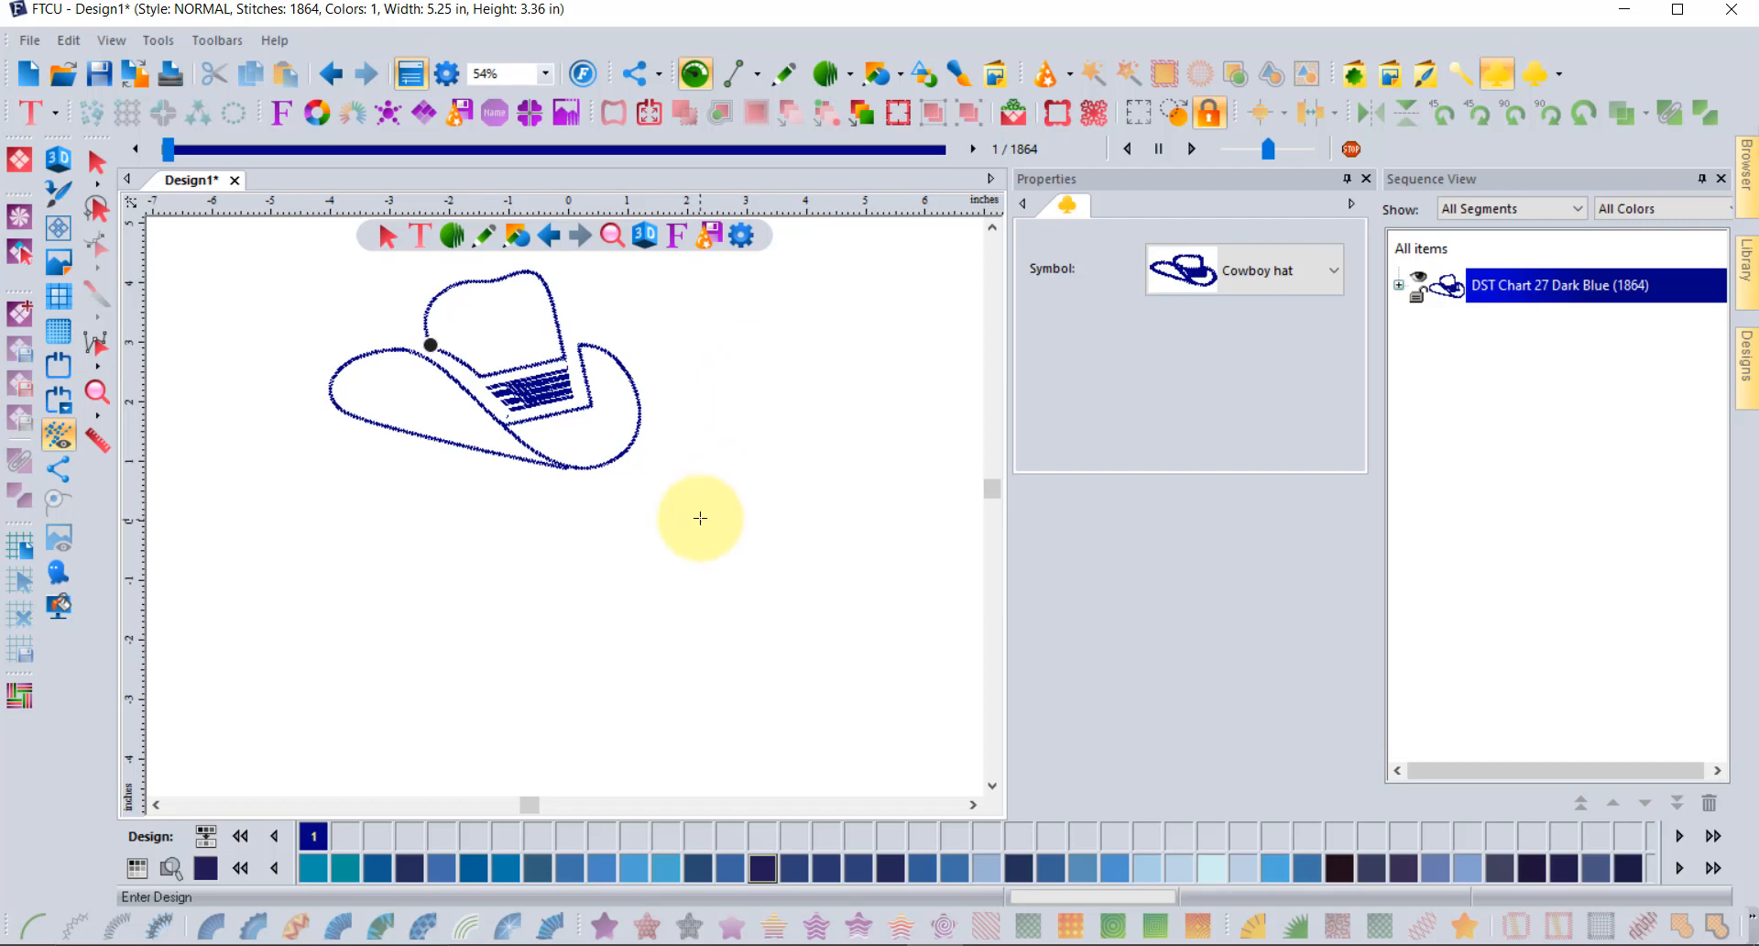
# Add two smaller cowboy hats, one right of and one below the first, and show the design in 3D.
pyautogui.moveTo(700, 514); pyautogui.dragTo(870, 427)
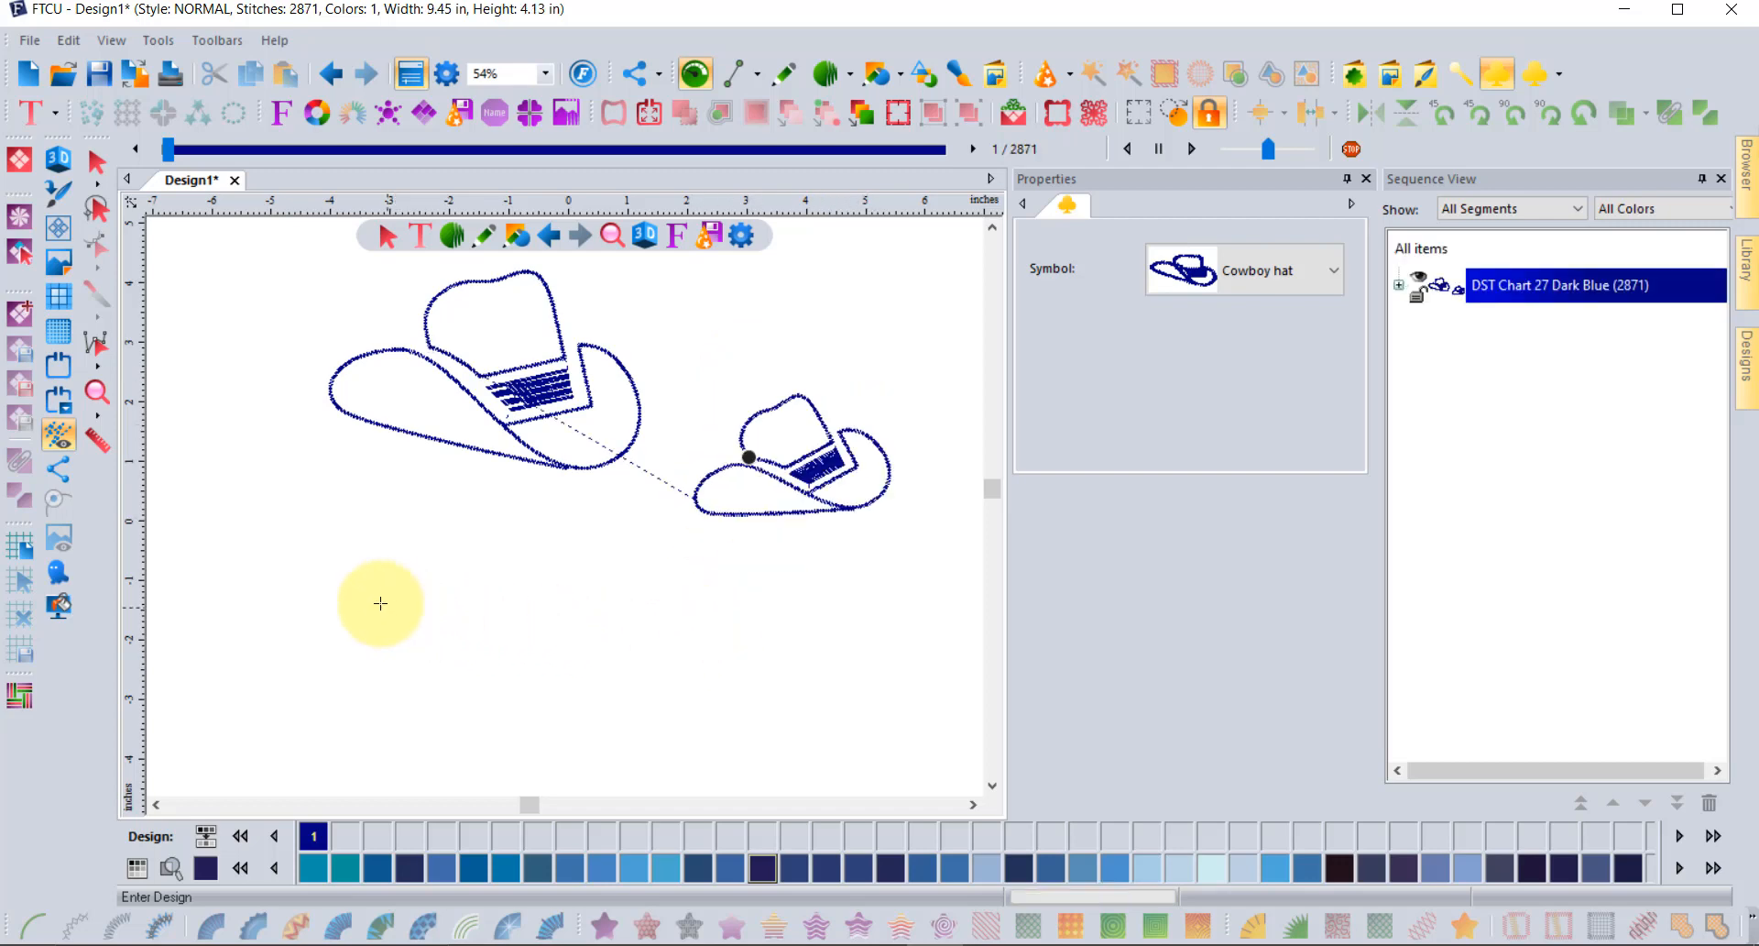
pyautogui.moveTo(354, 597); pyautogui.dragTo(574, 537)
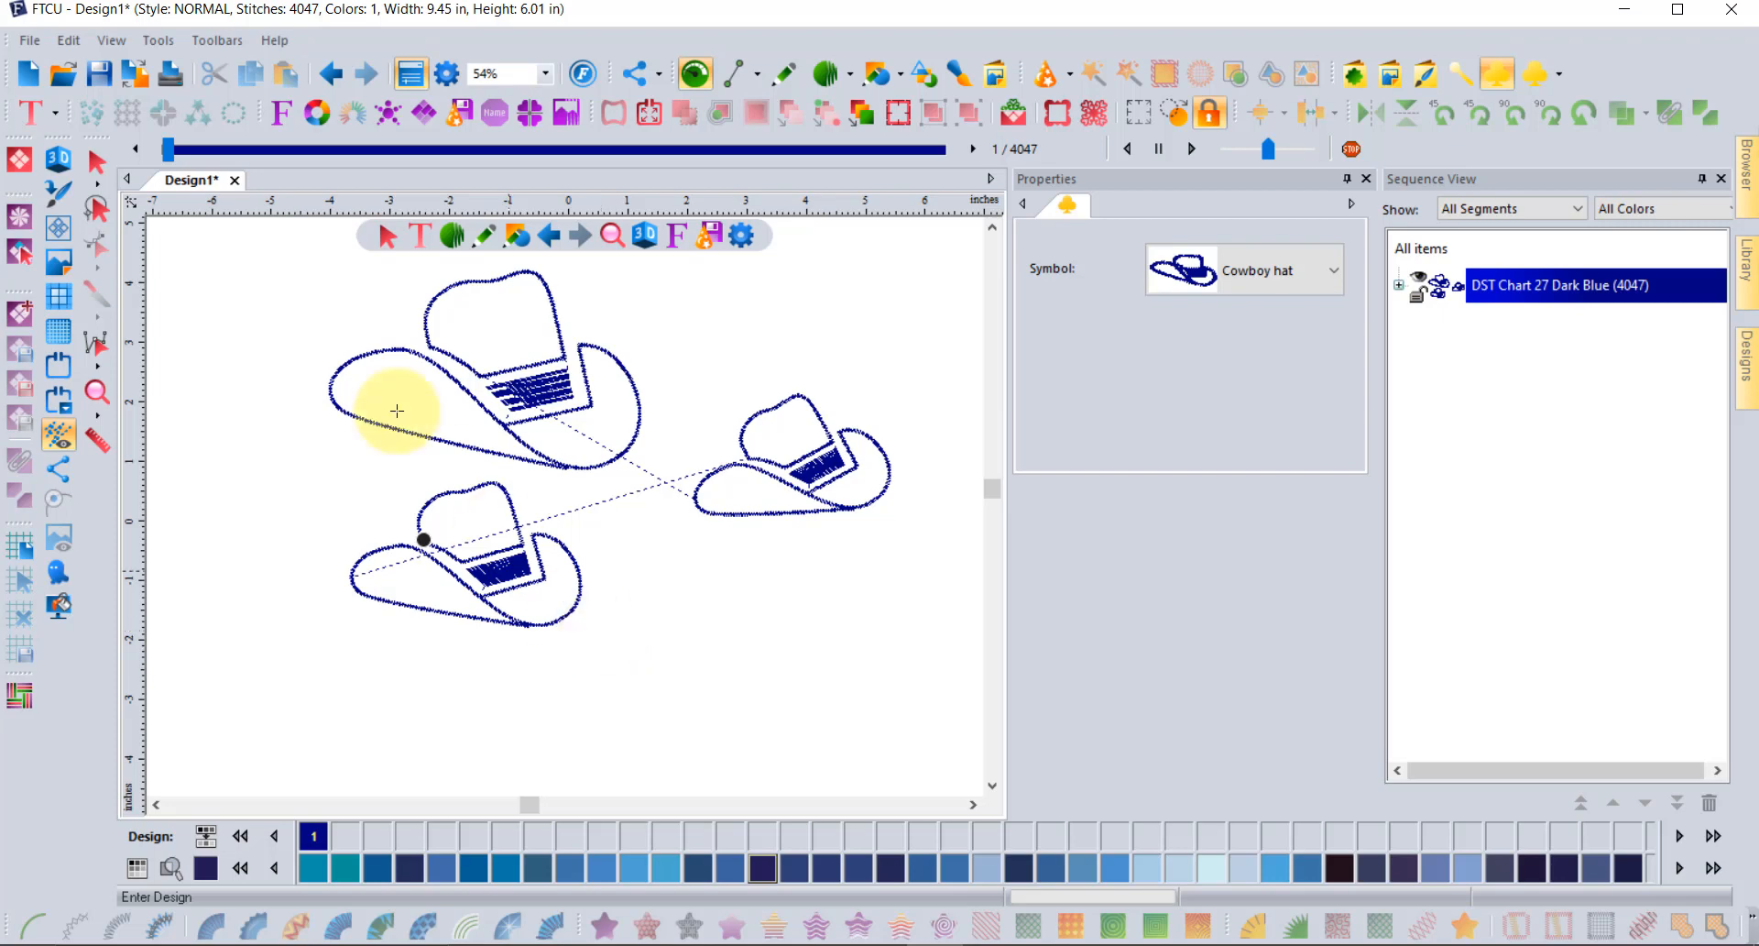
pyautogui.click(72, 168)
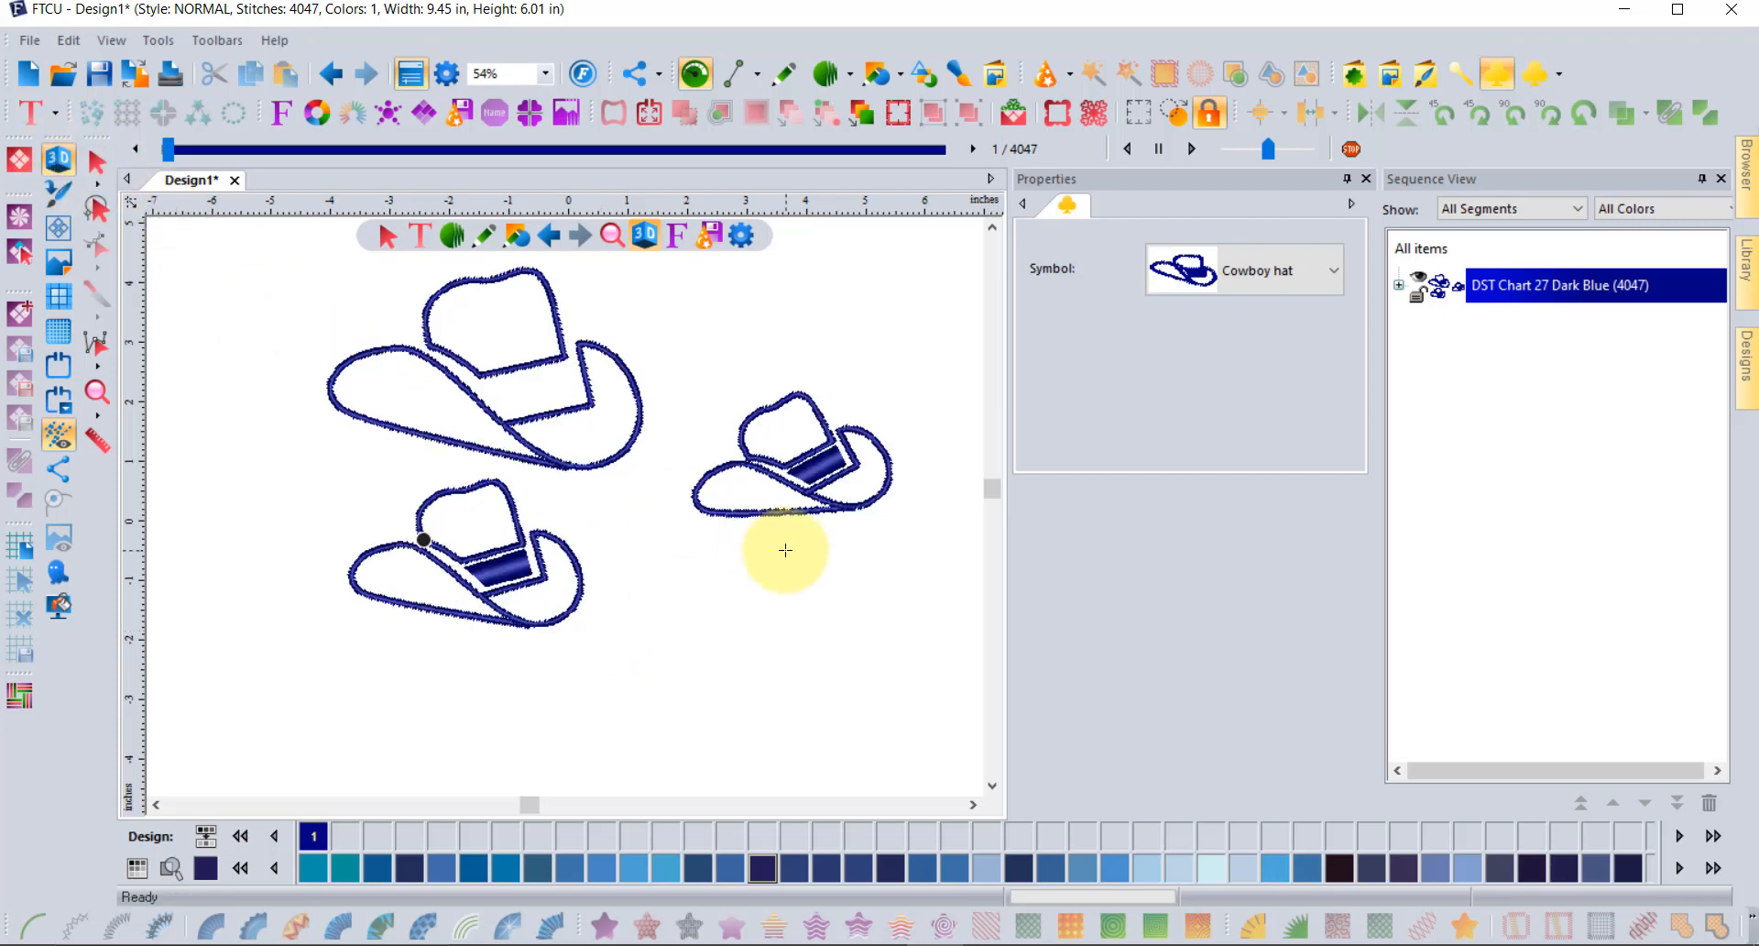
# Place a Crown 1 symbol above and to the left of the cowboy hats.
pyautogui.scroll(-1, 785, 550)
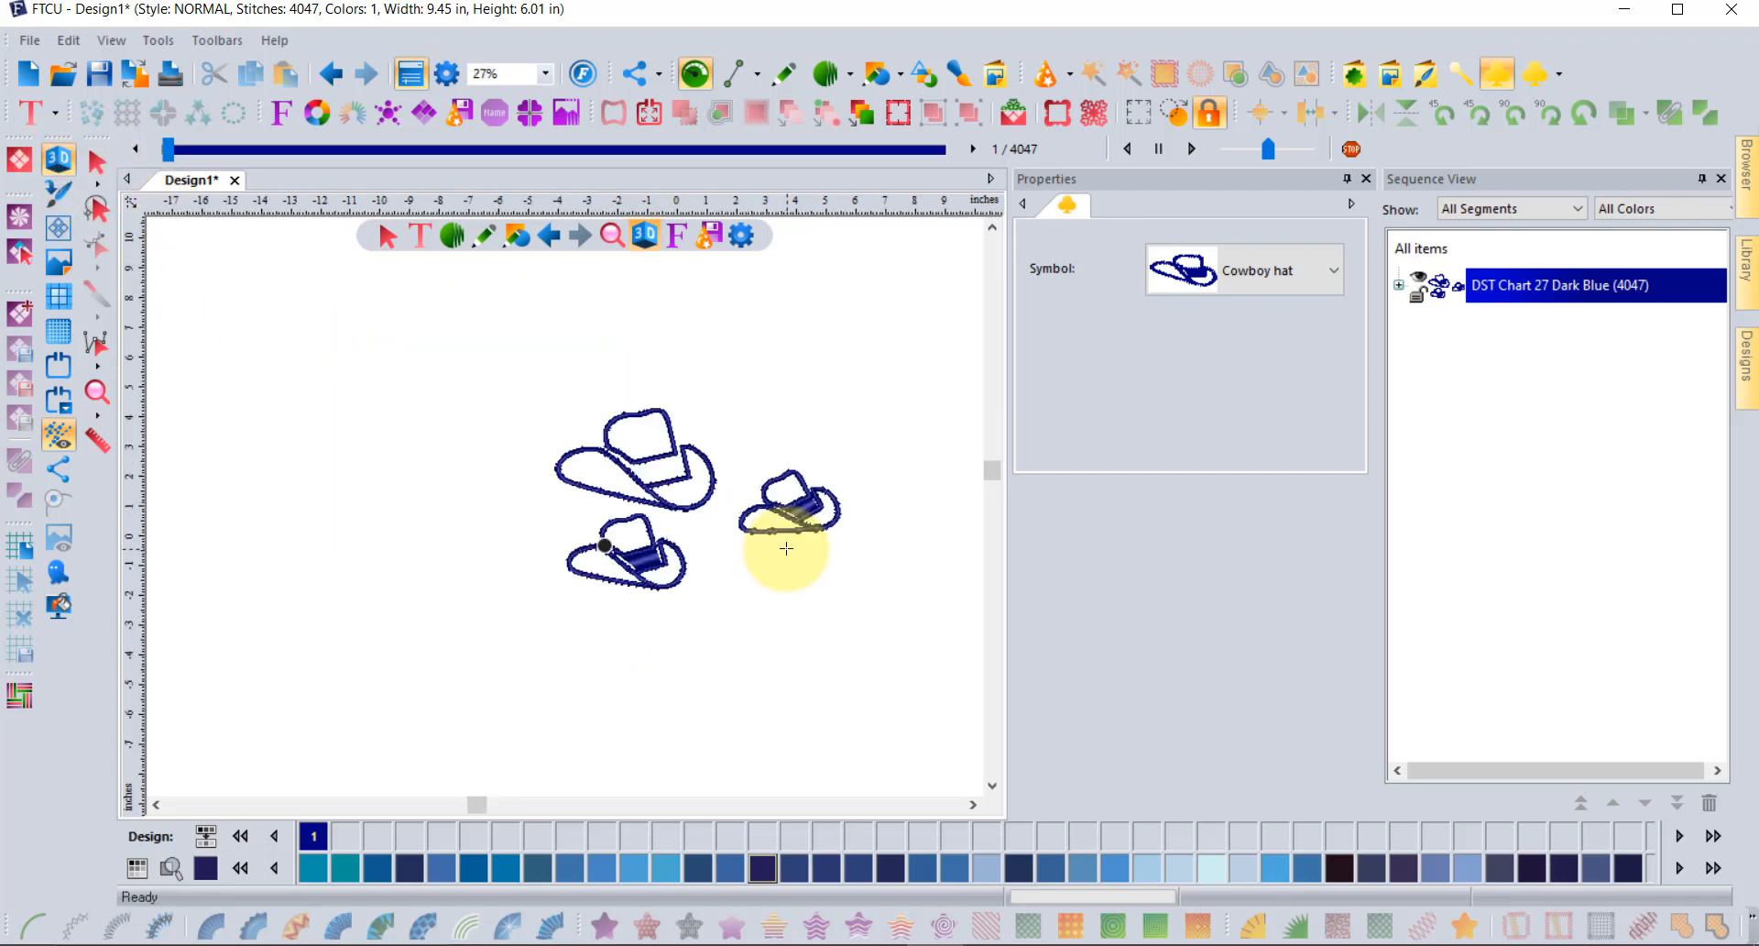
pyautogui.click(1216, 267)
pyautogui.click(1218, 361)
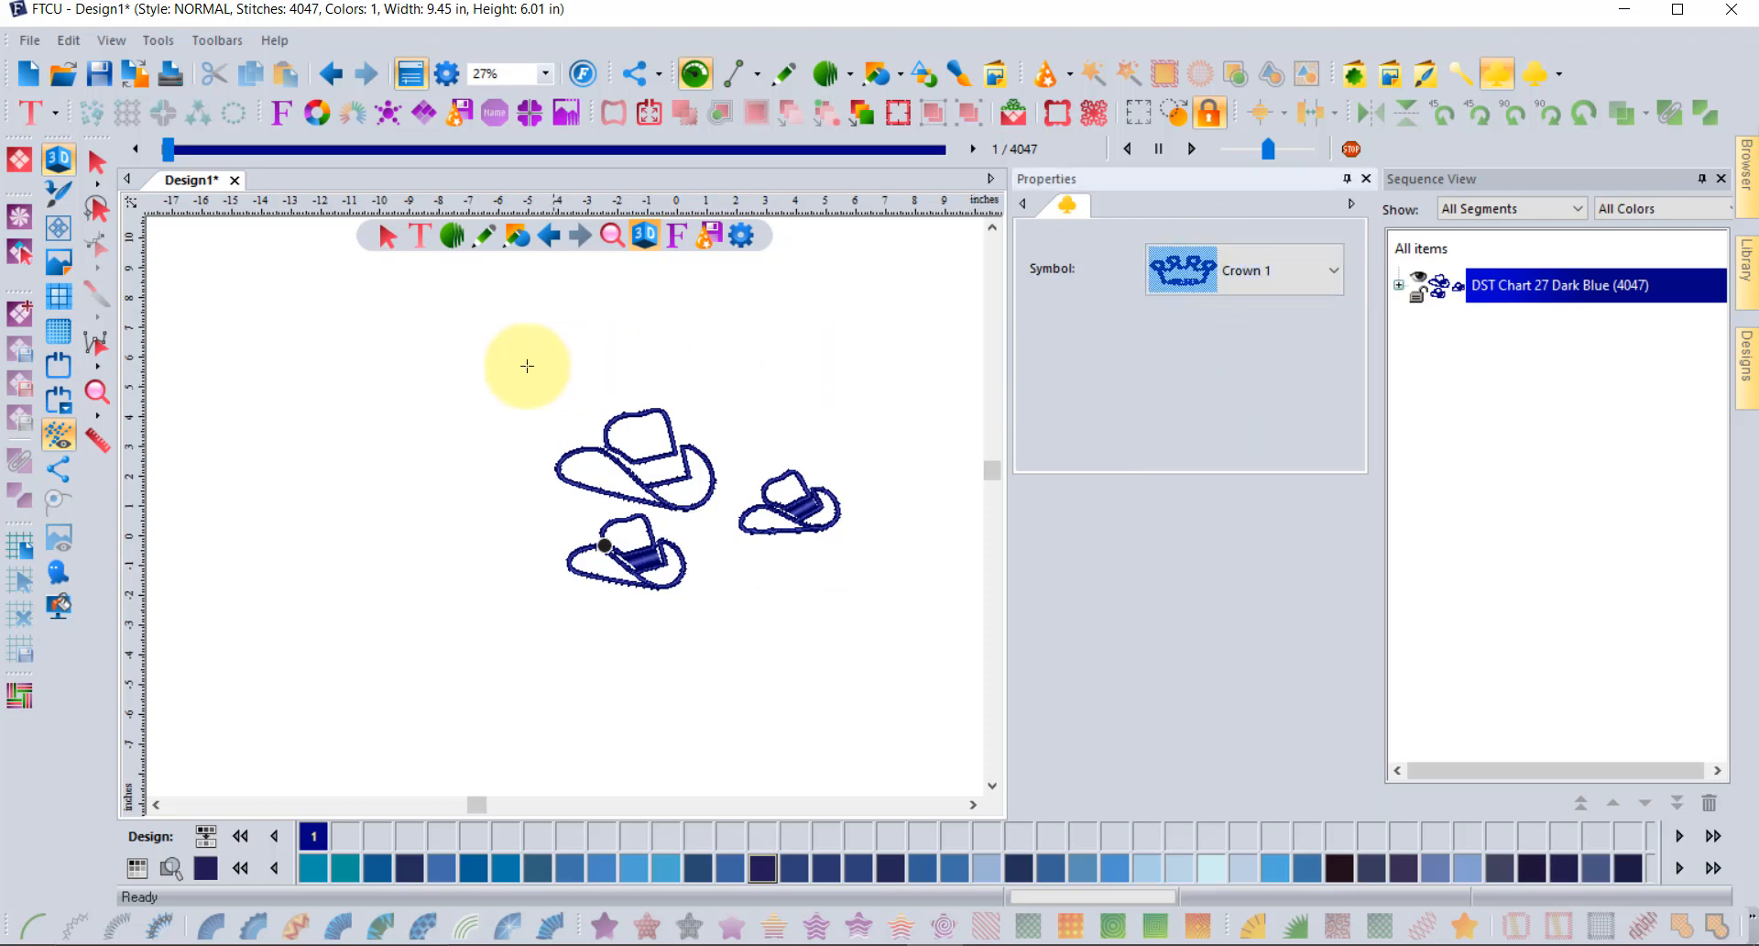
pyautogui.click(694, 353)
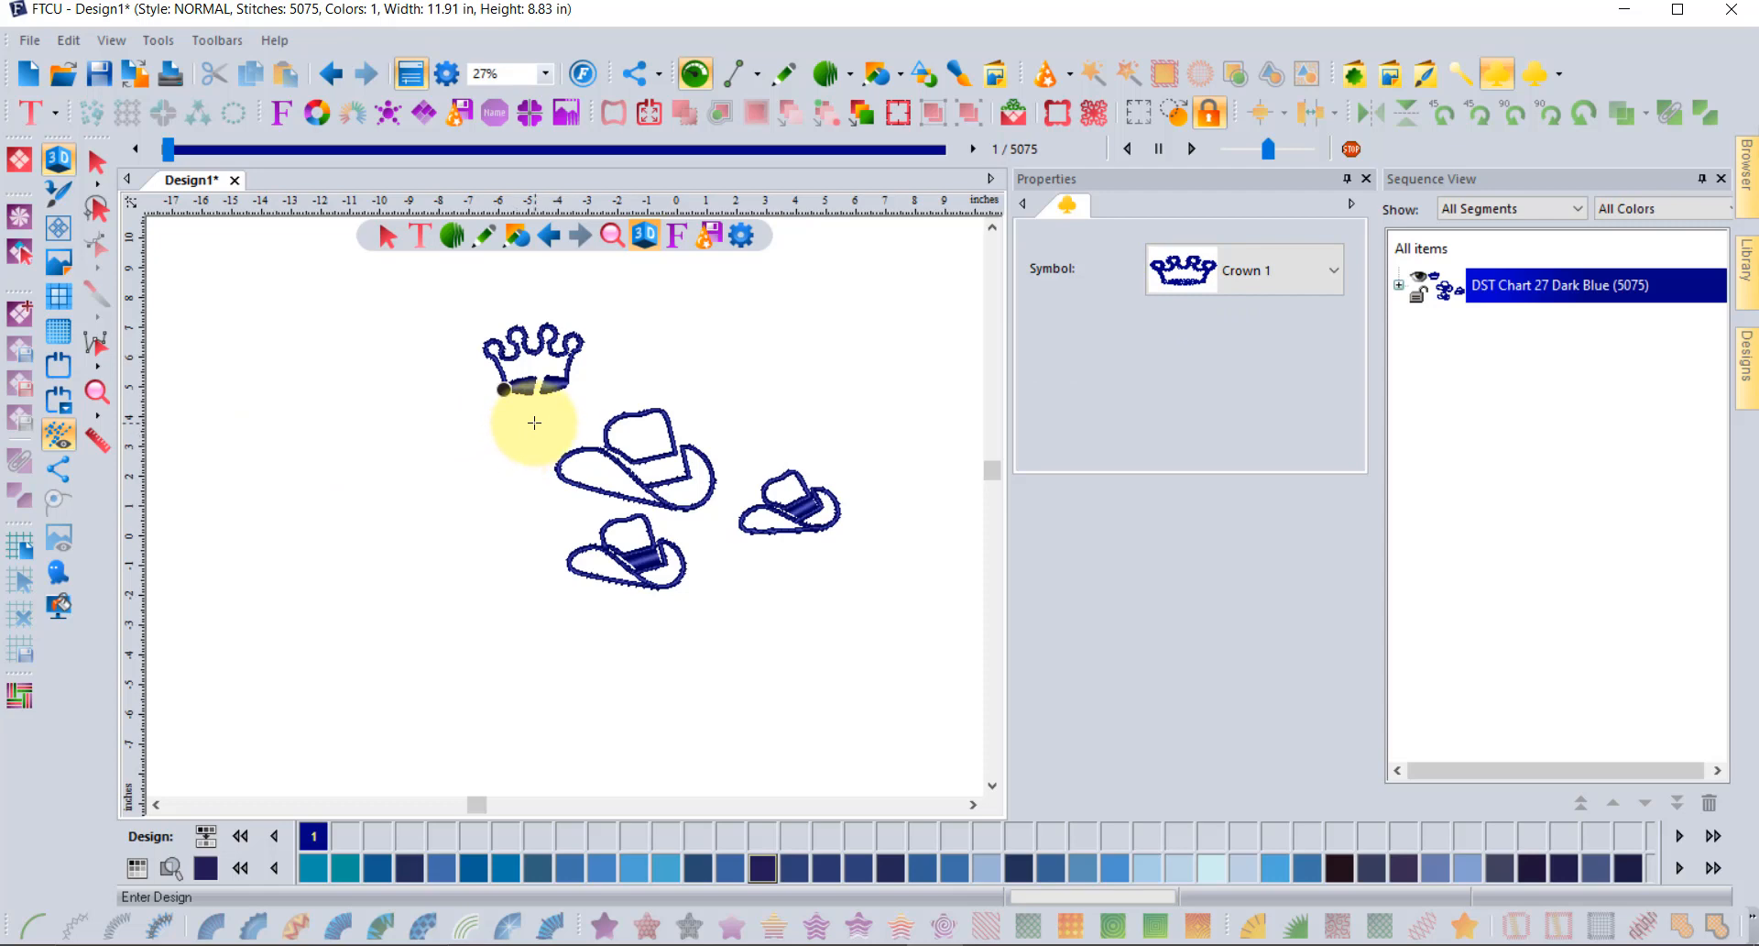
# Examine the satin stitches in the crown's base band up close, without and with the 3D view.
pyautogui.scroll(1, 535, 377)
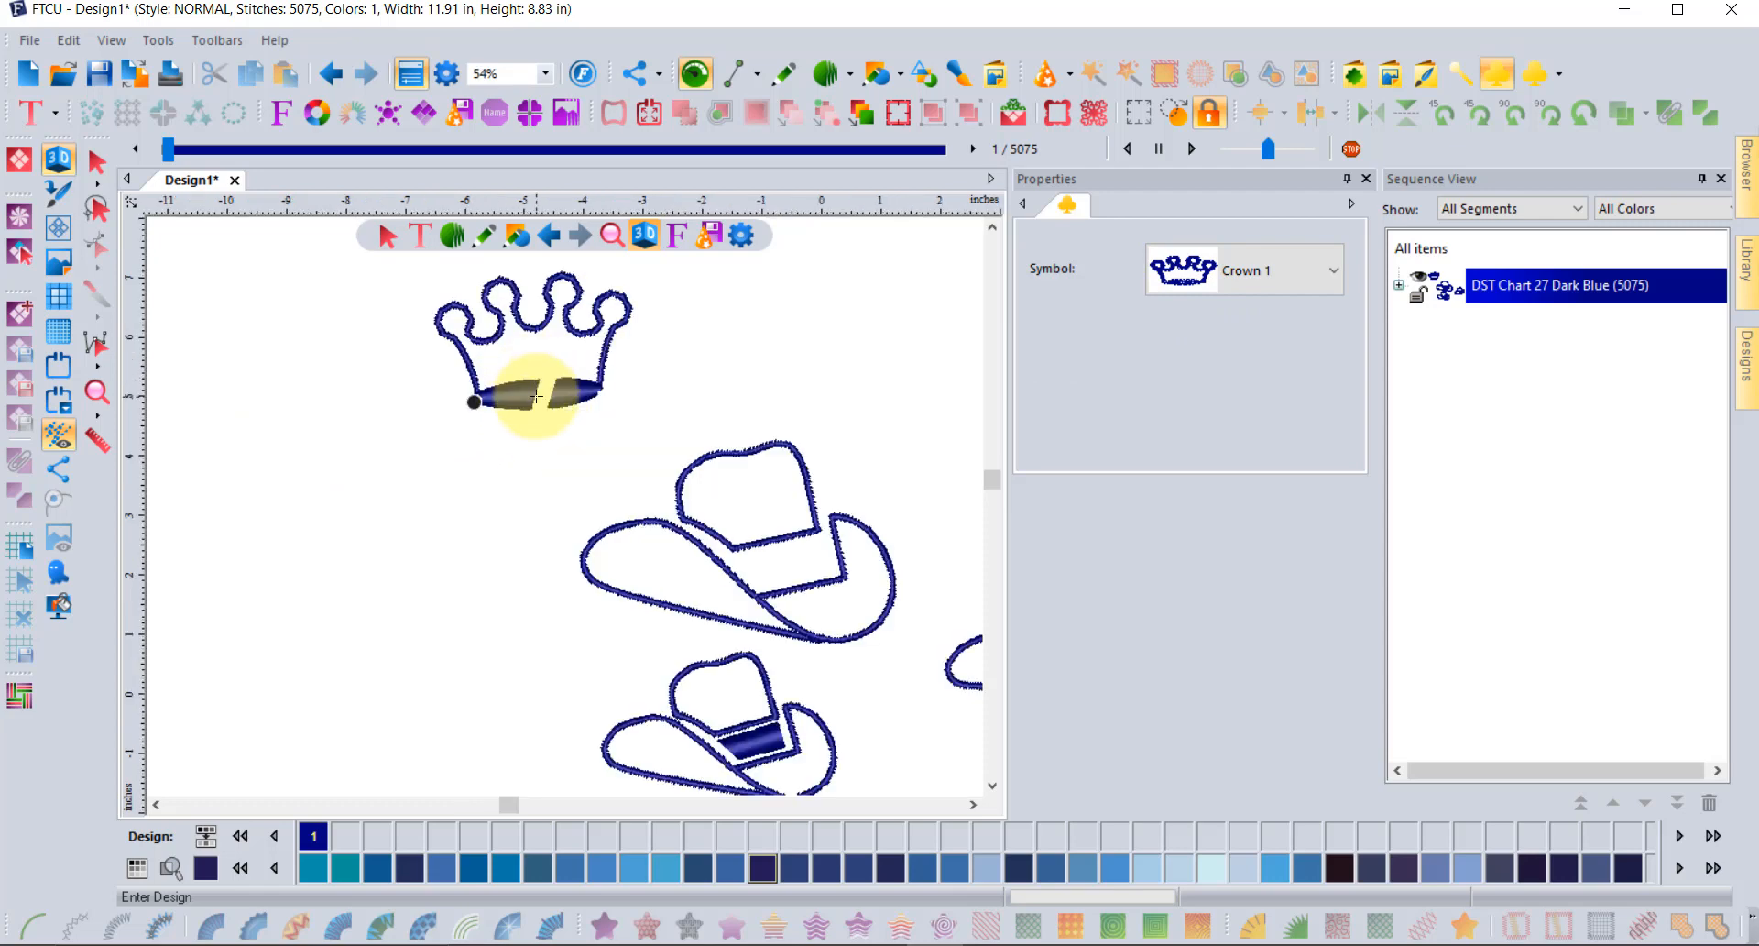
pyautogui.scroll(1, 531, 380)
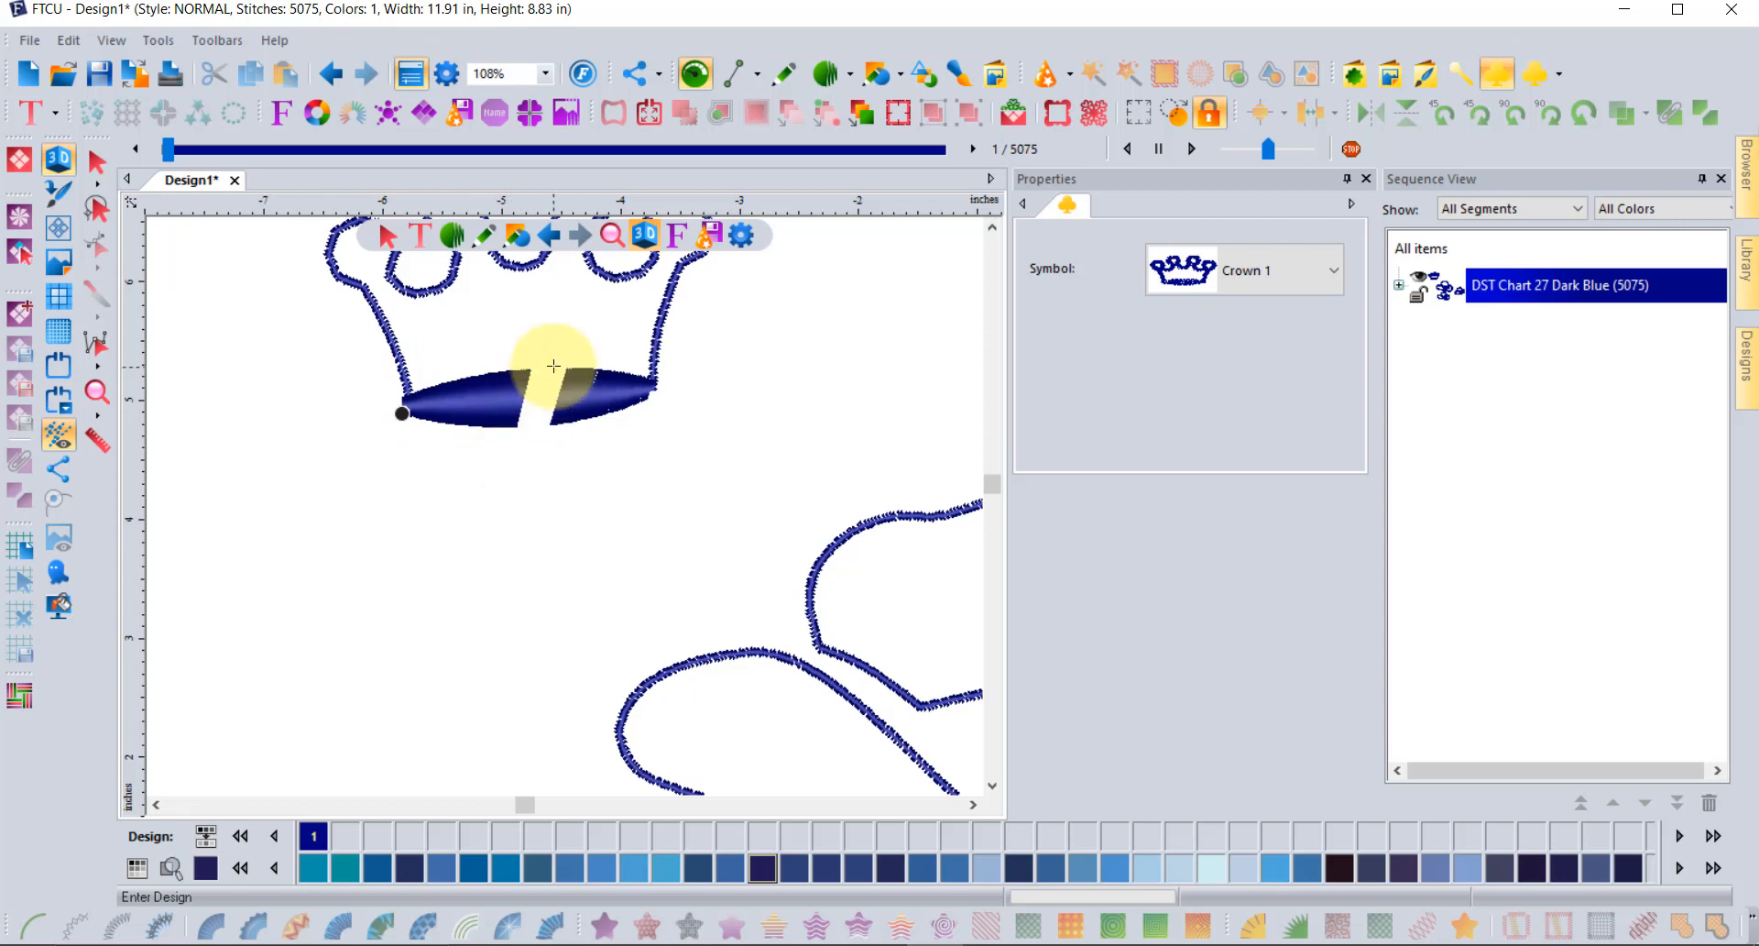
pyautogui.click(58, 159)
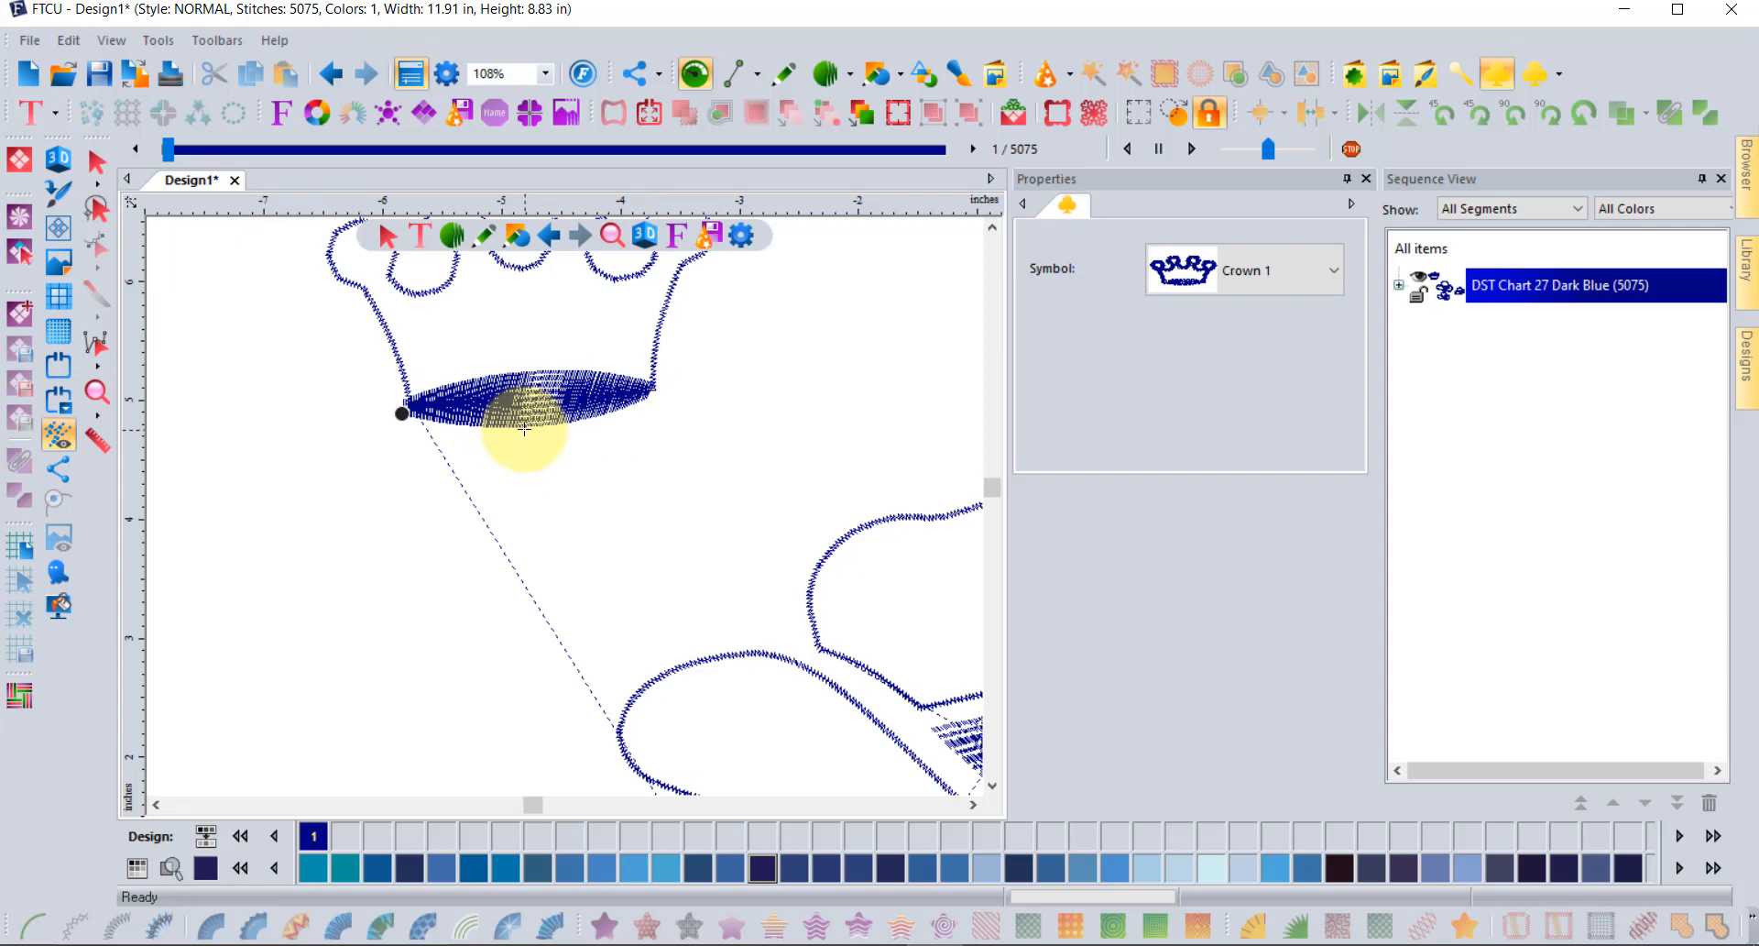
pyautogui.scroll(2, 524, 428)
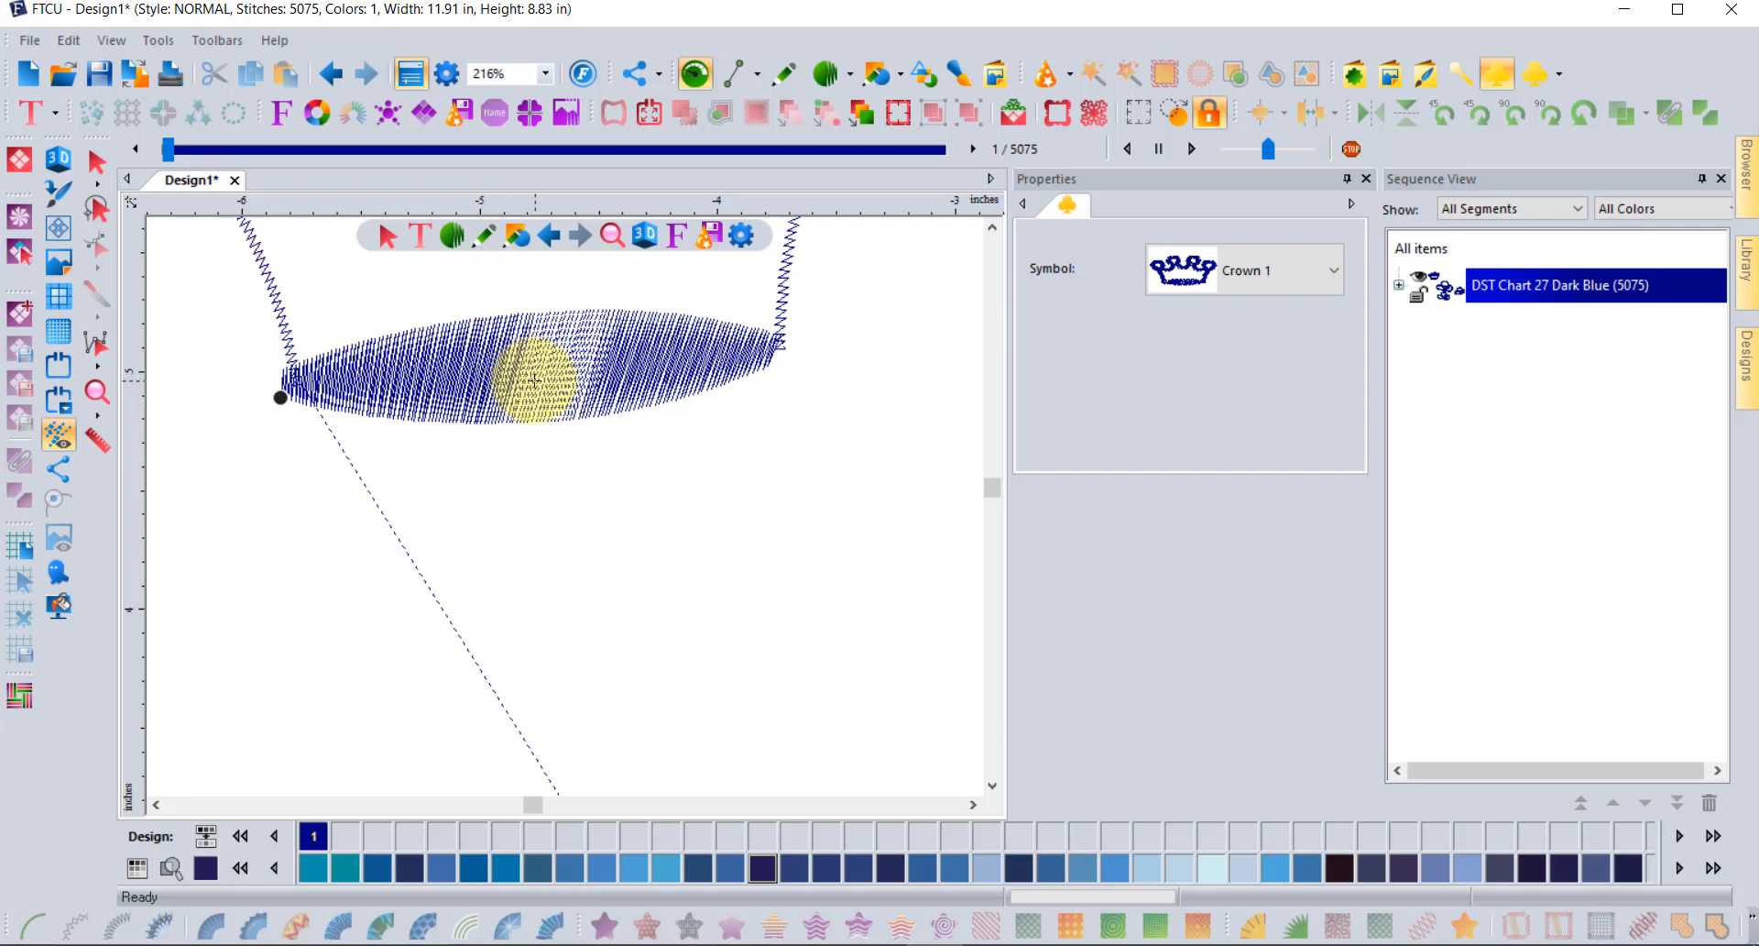
pyautogui.click(57, 157)
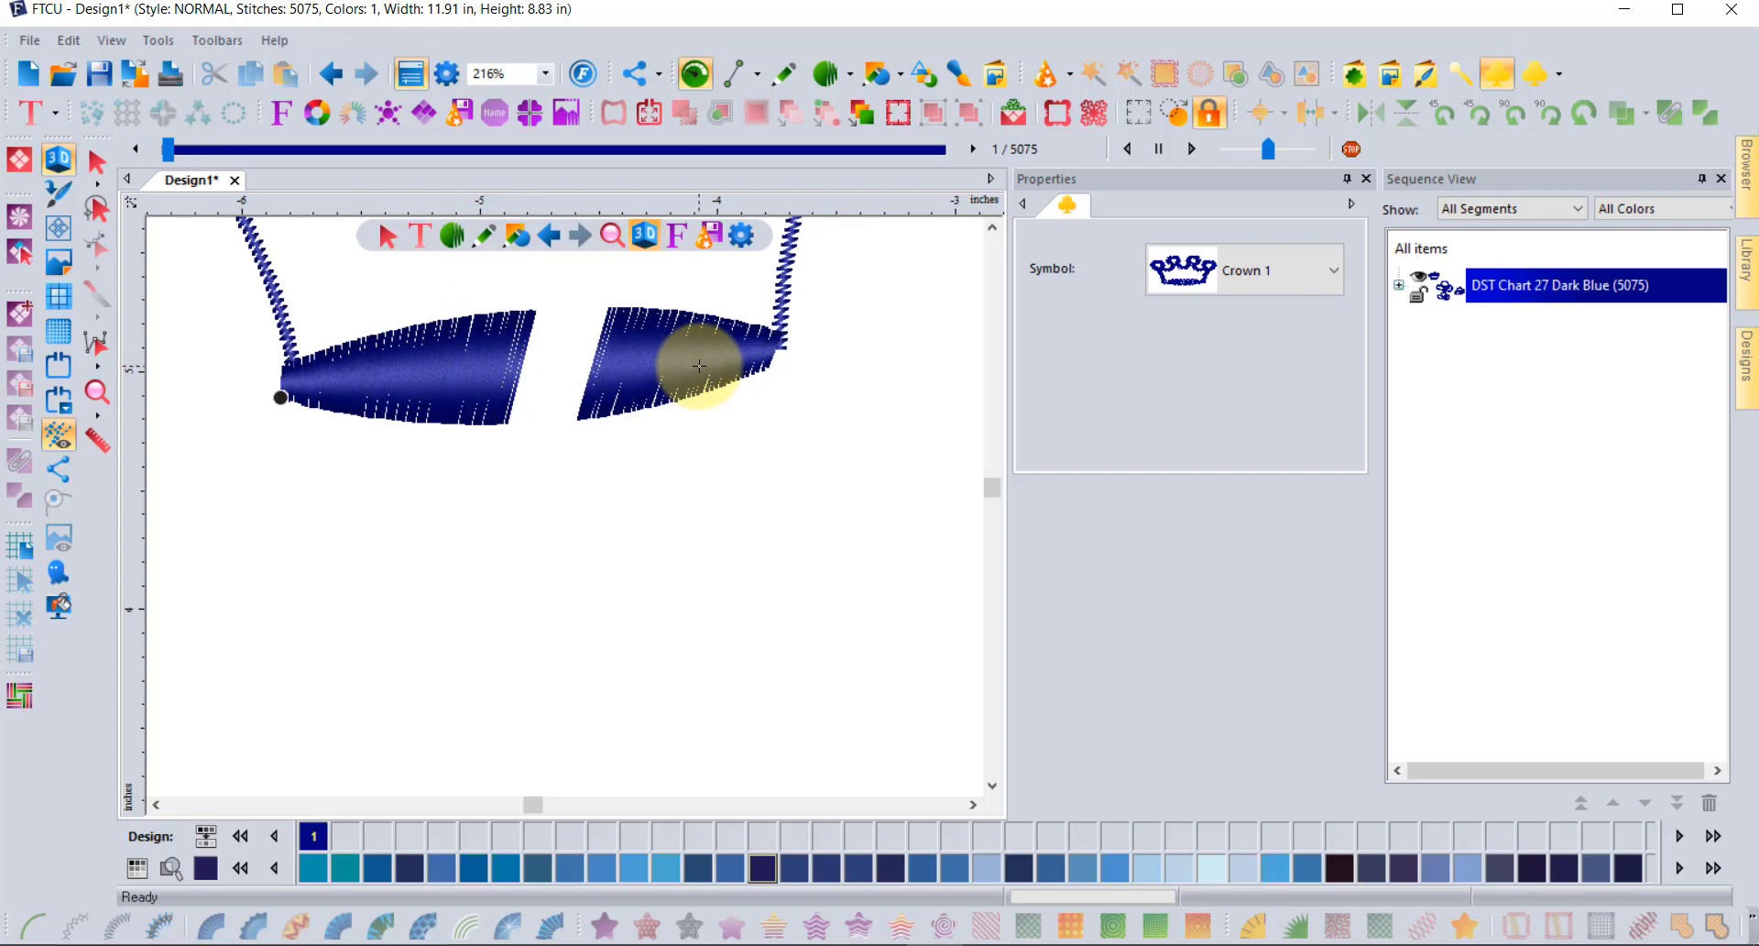
# Select the crown and apply the Pattern 1 fill pattern to it.
pyautogui.scroll(-3, 700, 365)
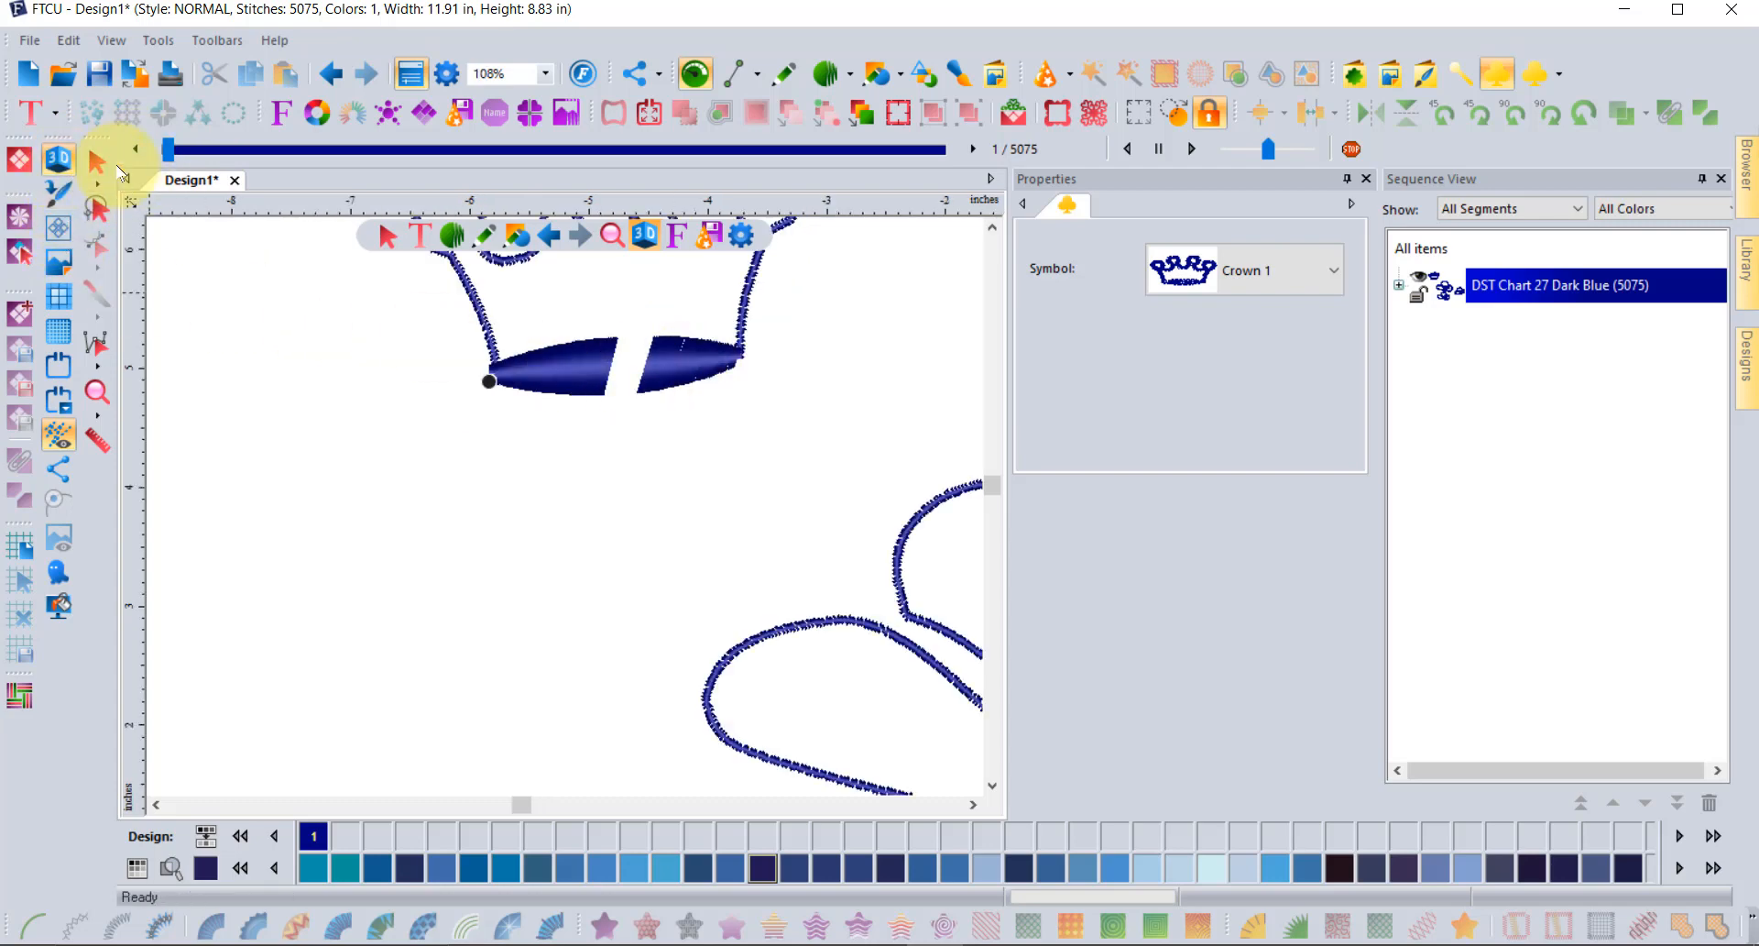
pyautogui.click(96, 163)
pyautogui.click(530, 349)
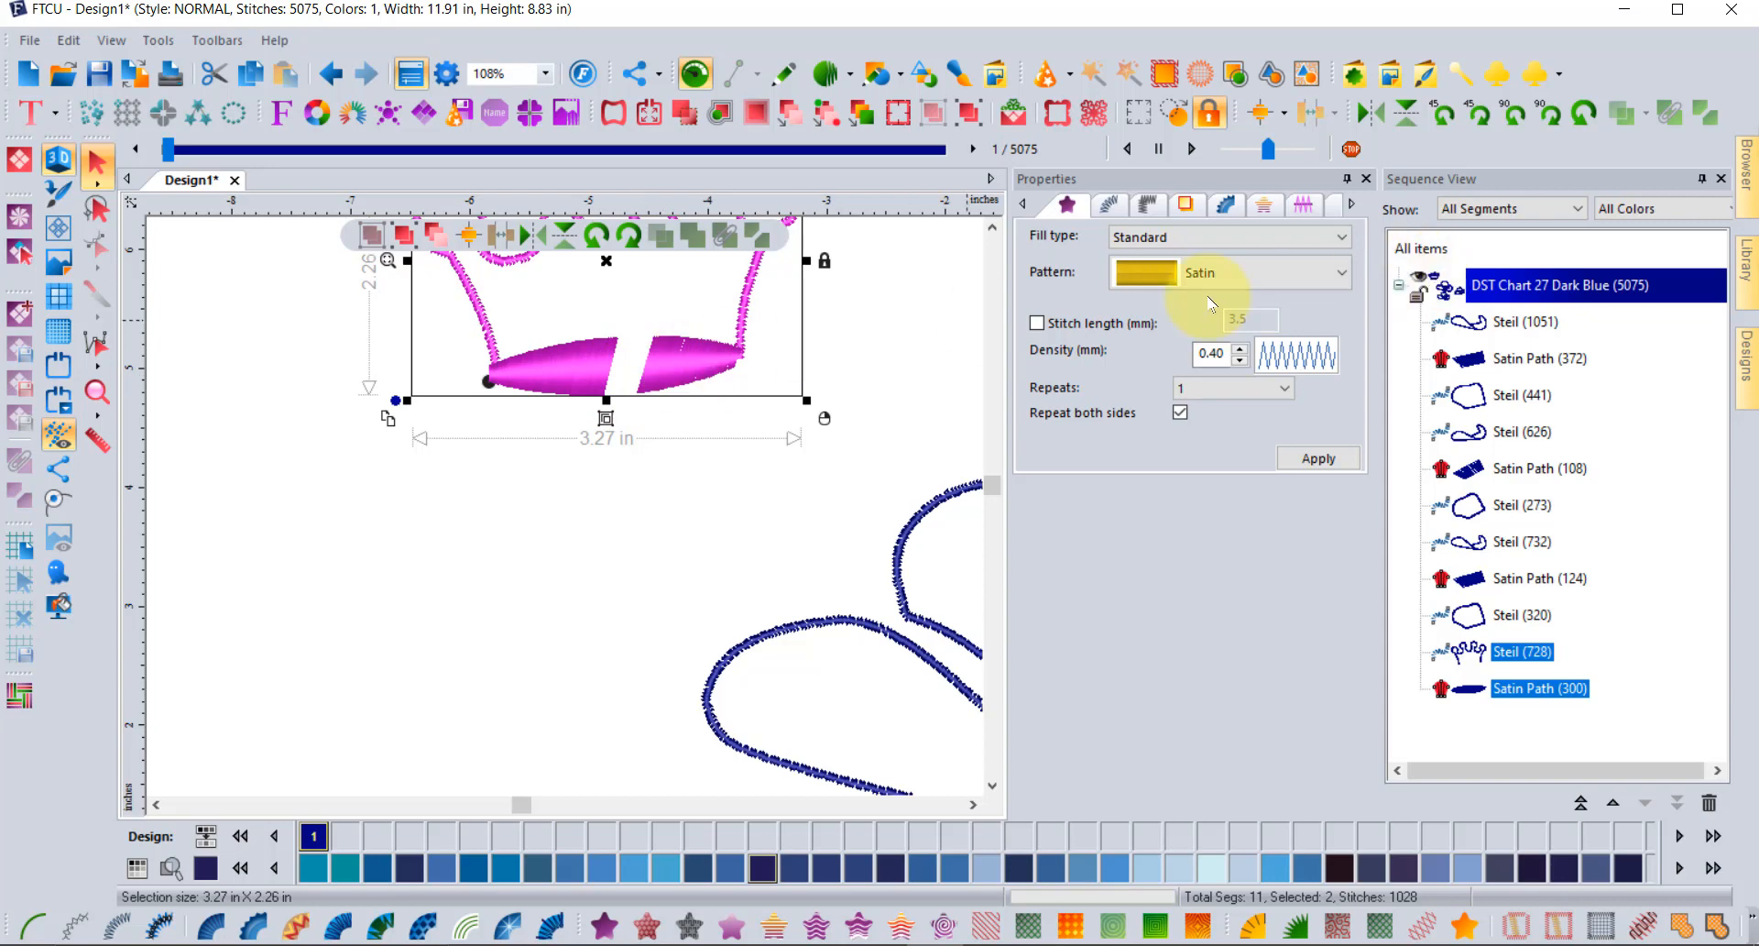
pyautogui.click(1224, 272)
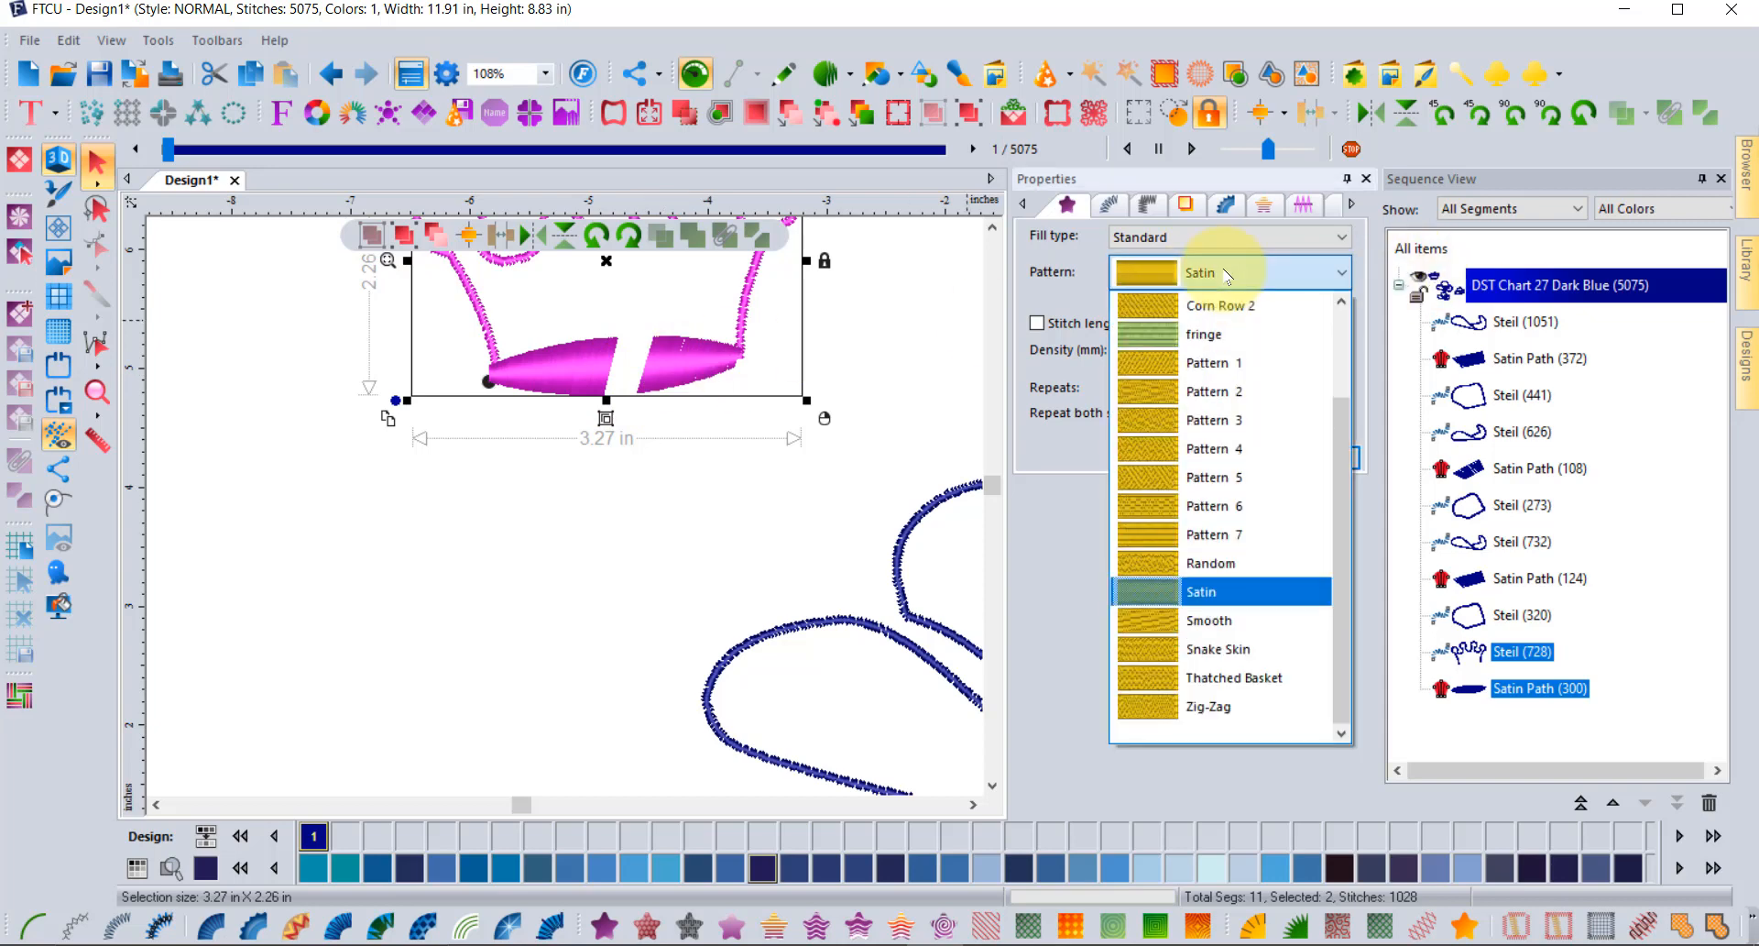
pyautogui.click(1214, 362)
pyautogui.click(1319, 458)
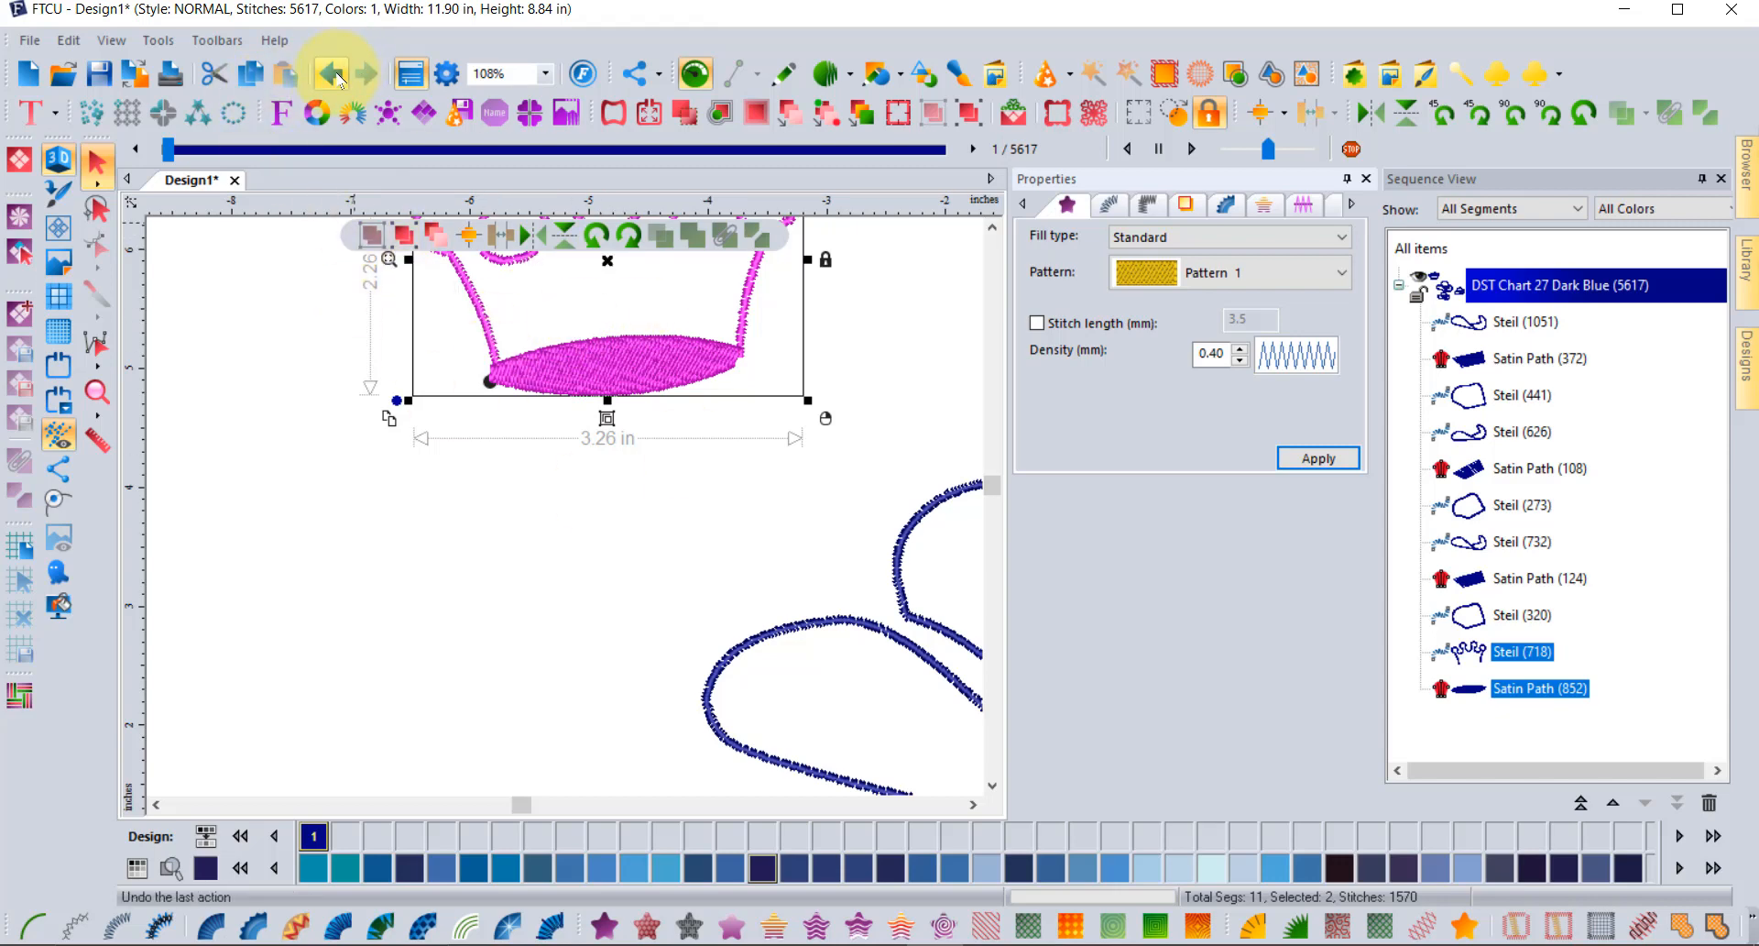
# Set the crown's fill pattern to Satin and its quality control type to Random split.
pyautogui.click(1251, 291)
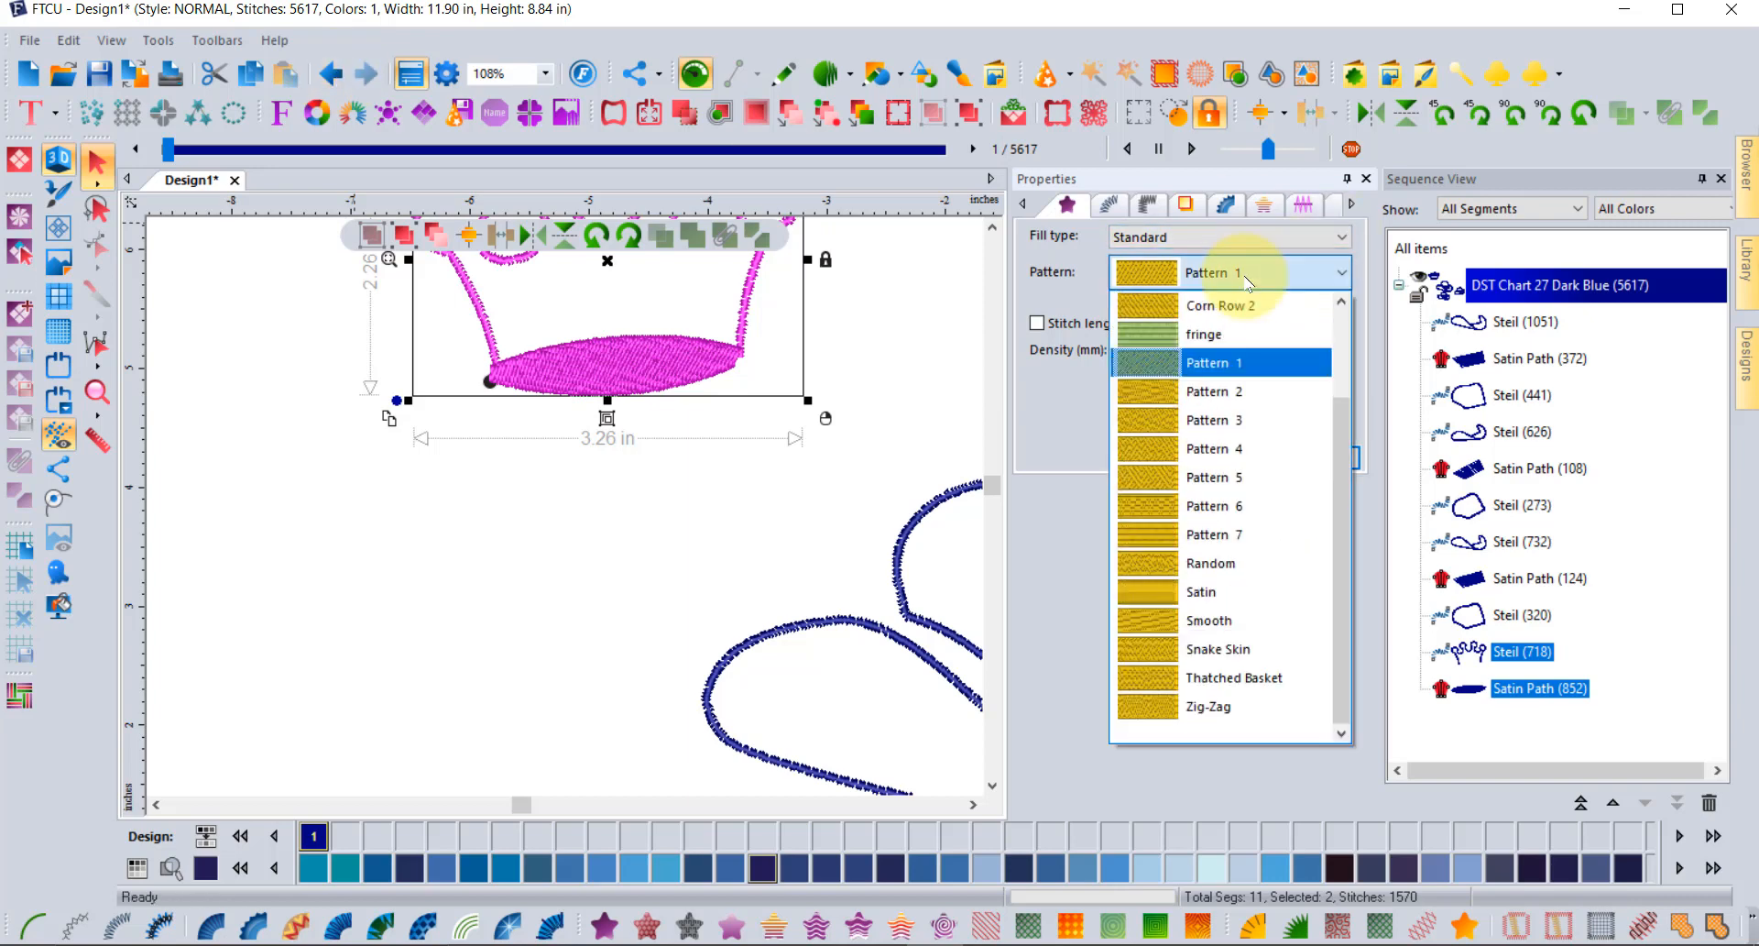
pyautogui.click(1233, 591)
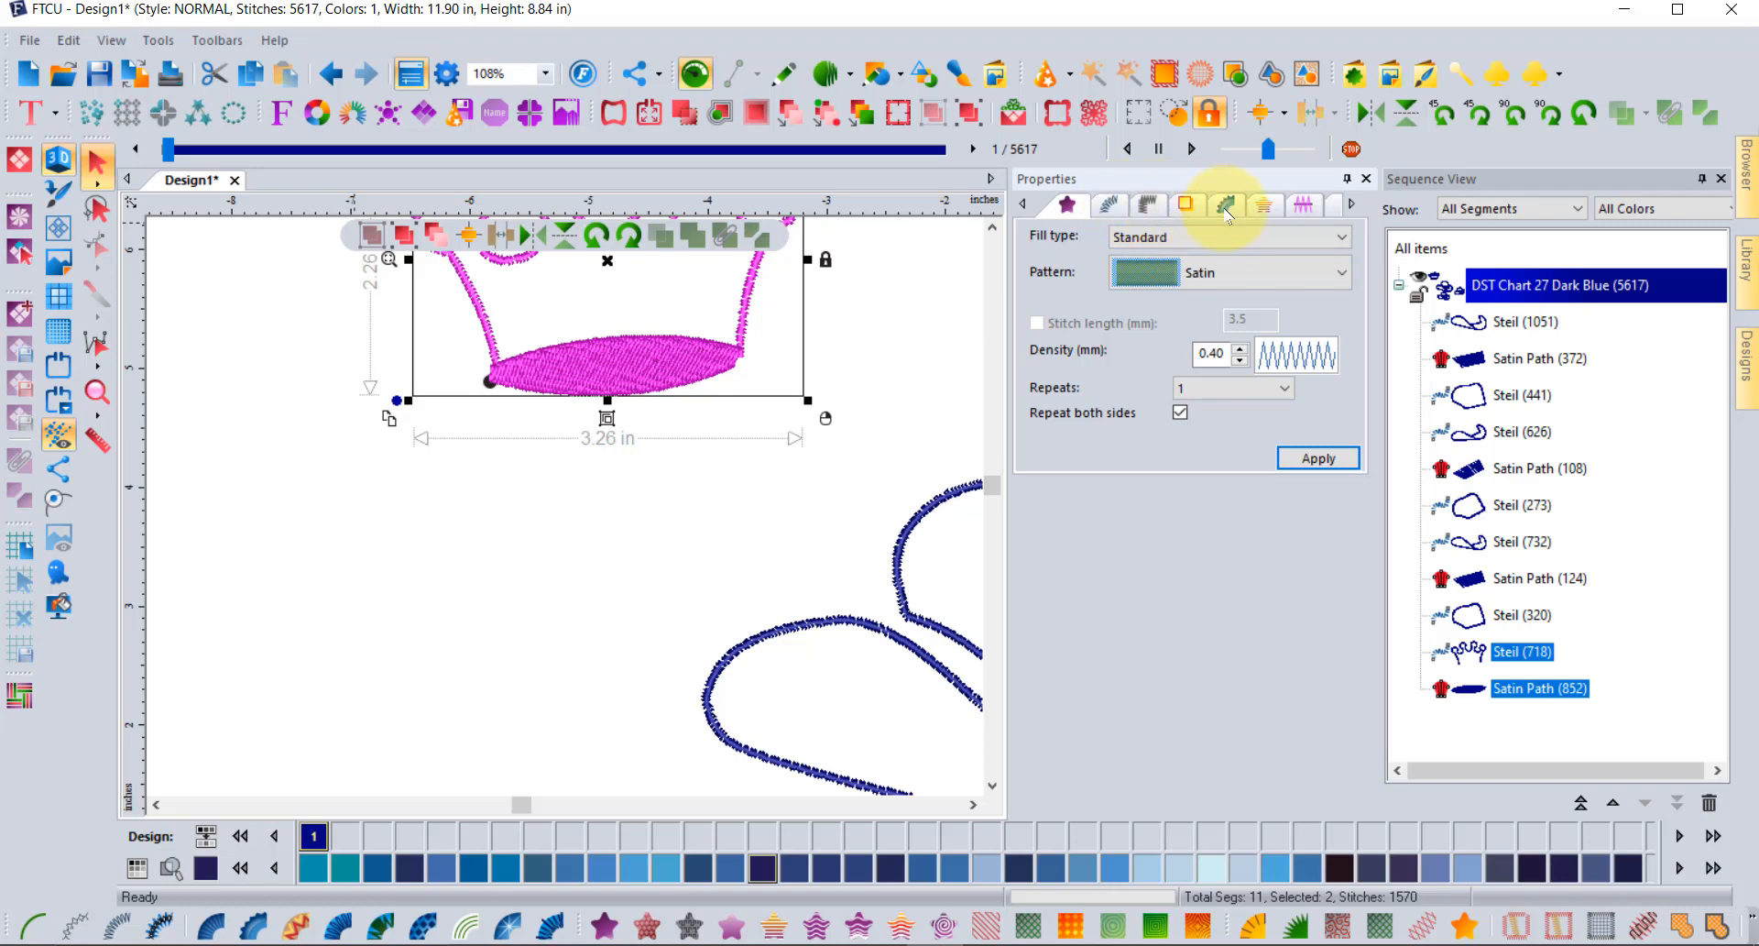
pyautogui.doubleClick(1353, 205)
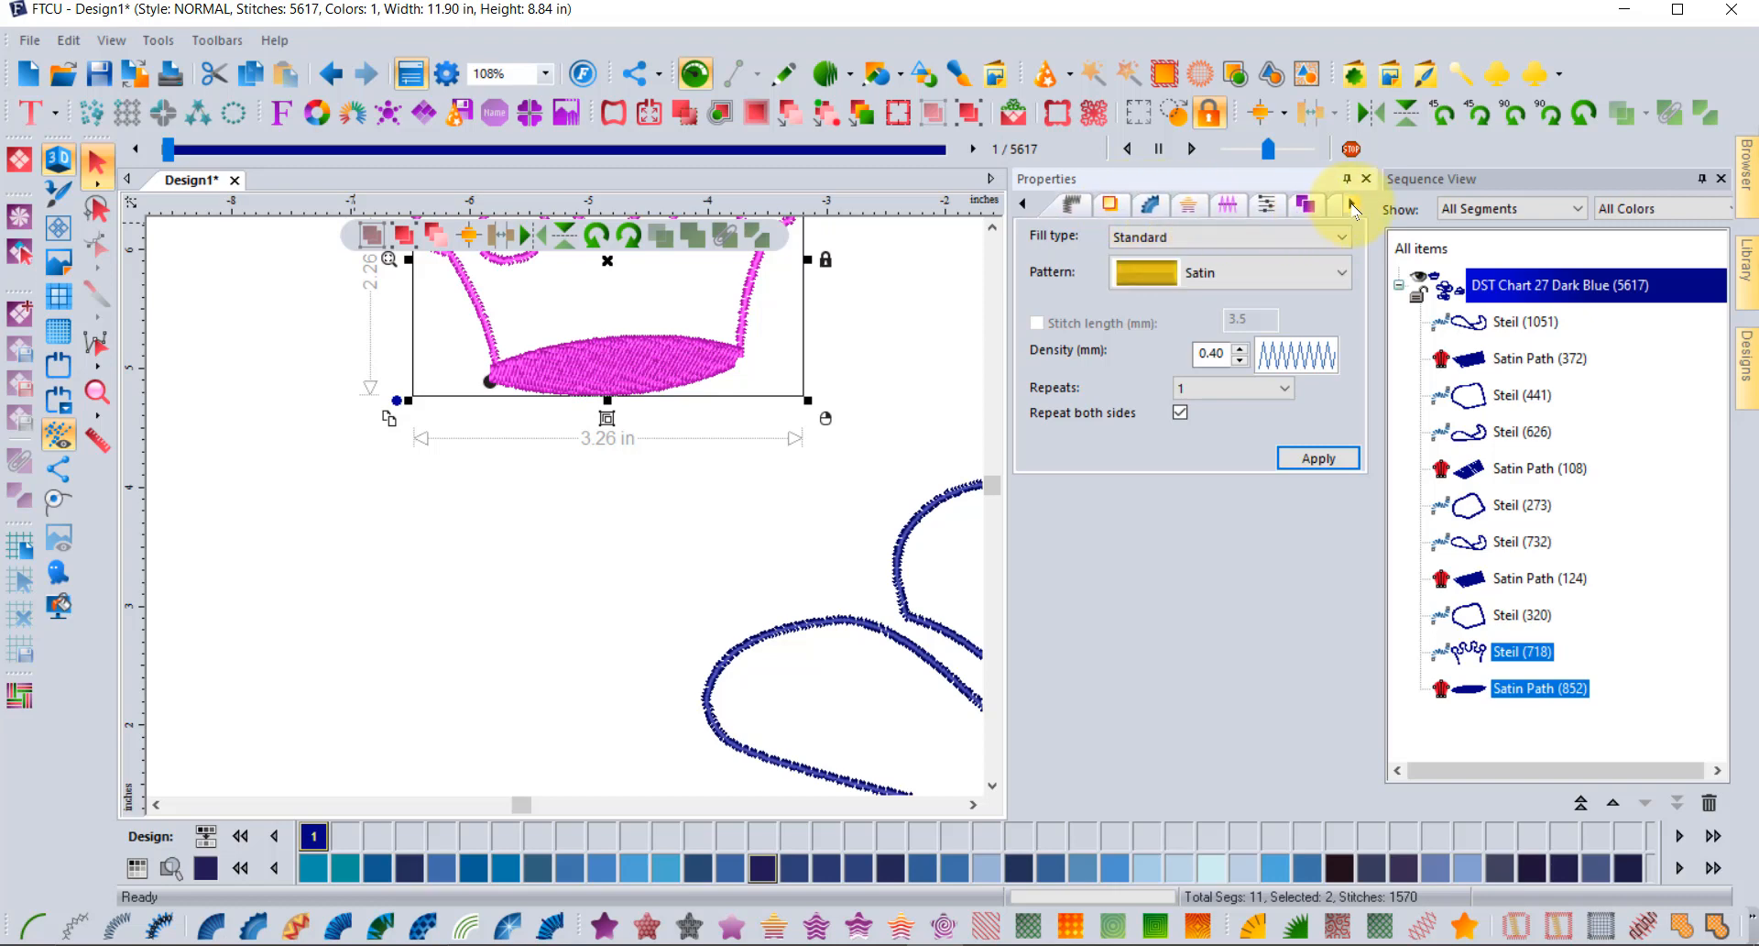
pyautogui.click(1262, 207)
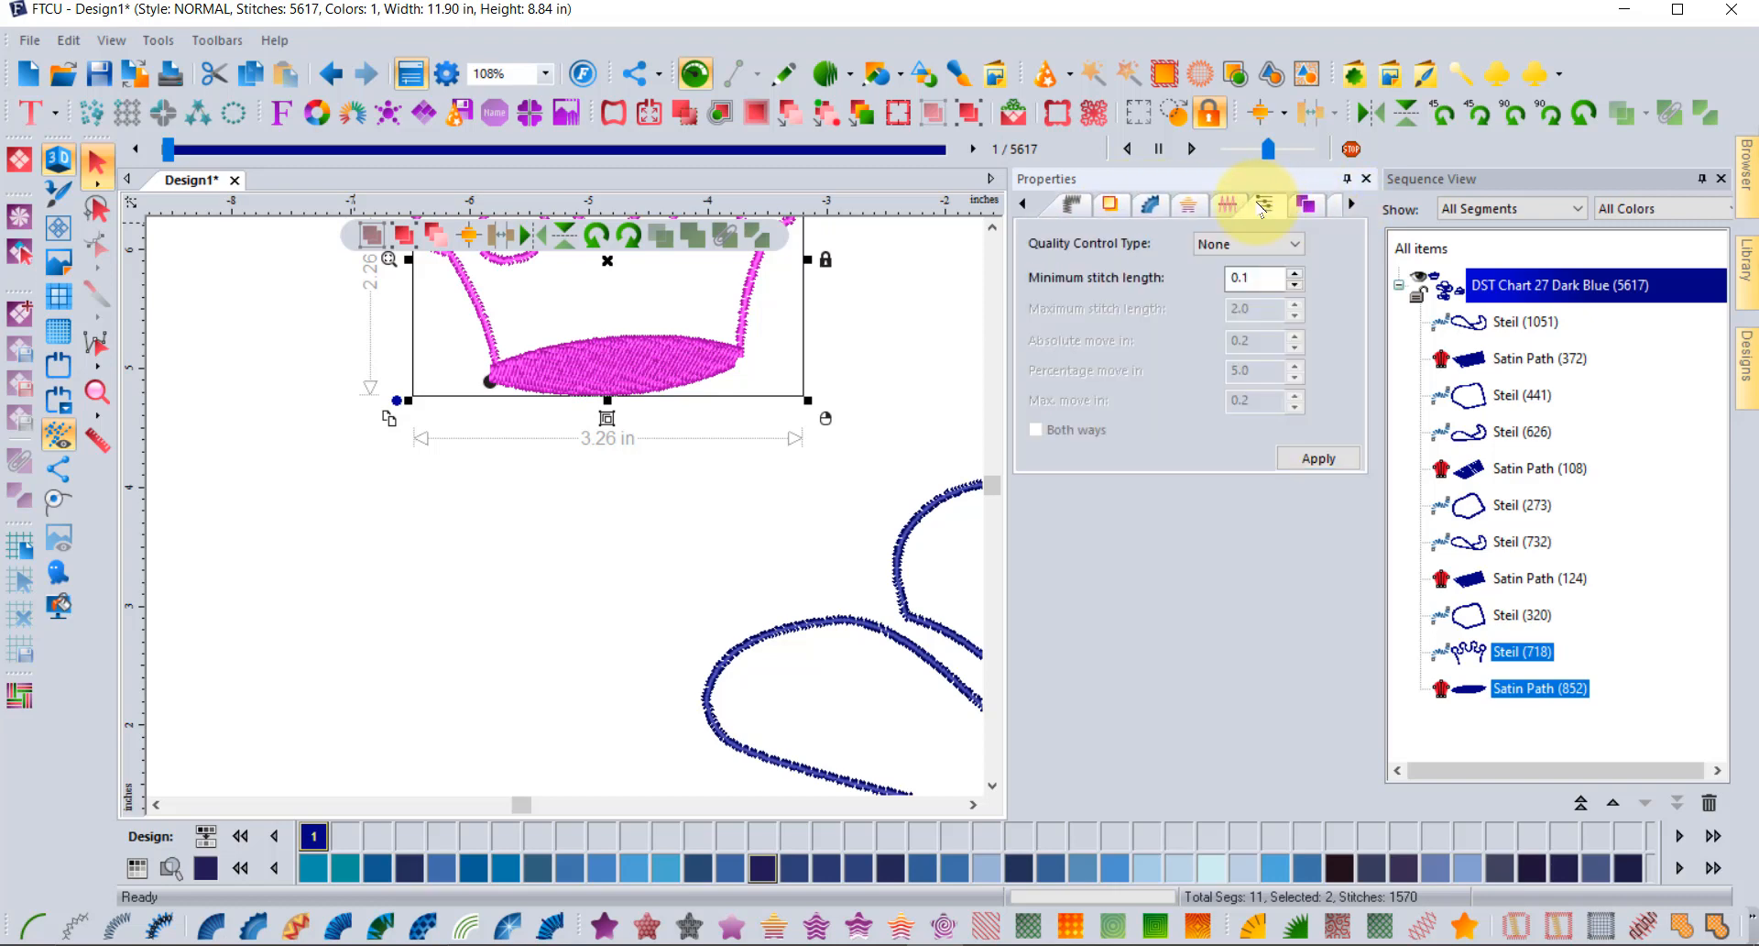
pyautogui.click(1220, 244)
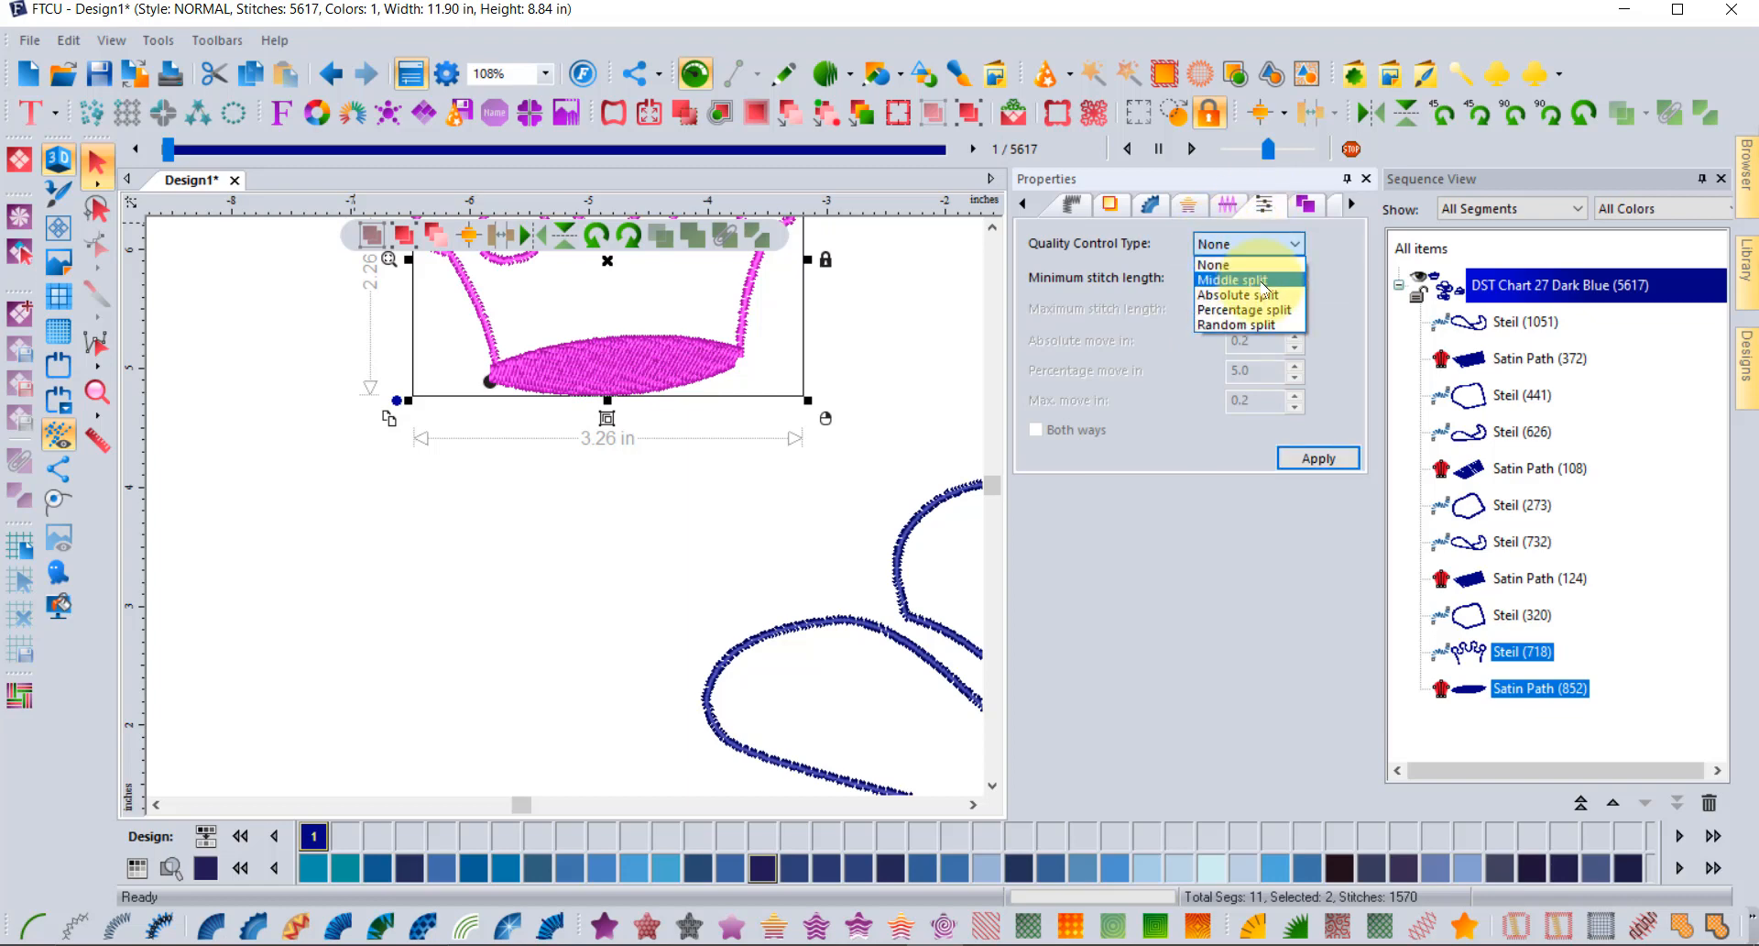
pyautogui.click(1251, 325)
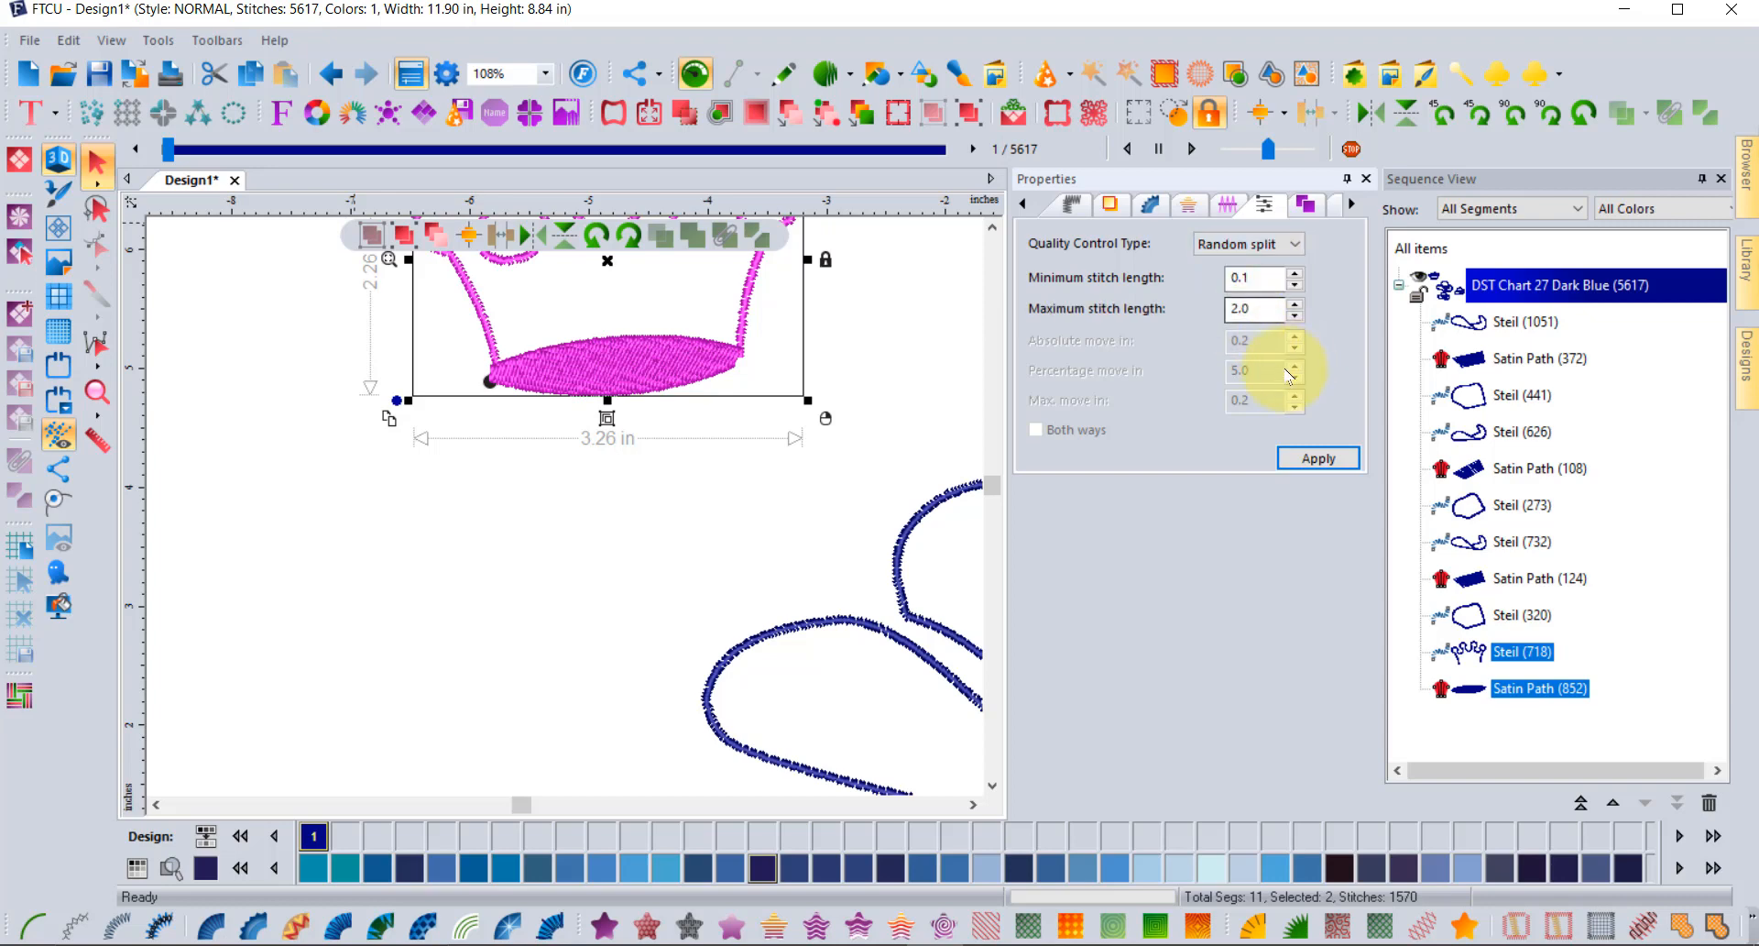
# Apply a minimum stitch length of 2 and a maximum of 5 to the crown, and check its base band.
pyautogui.click(1255, 306)
pyautogui.click(1257, 275)
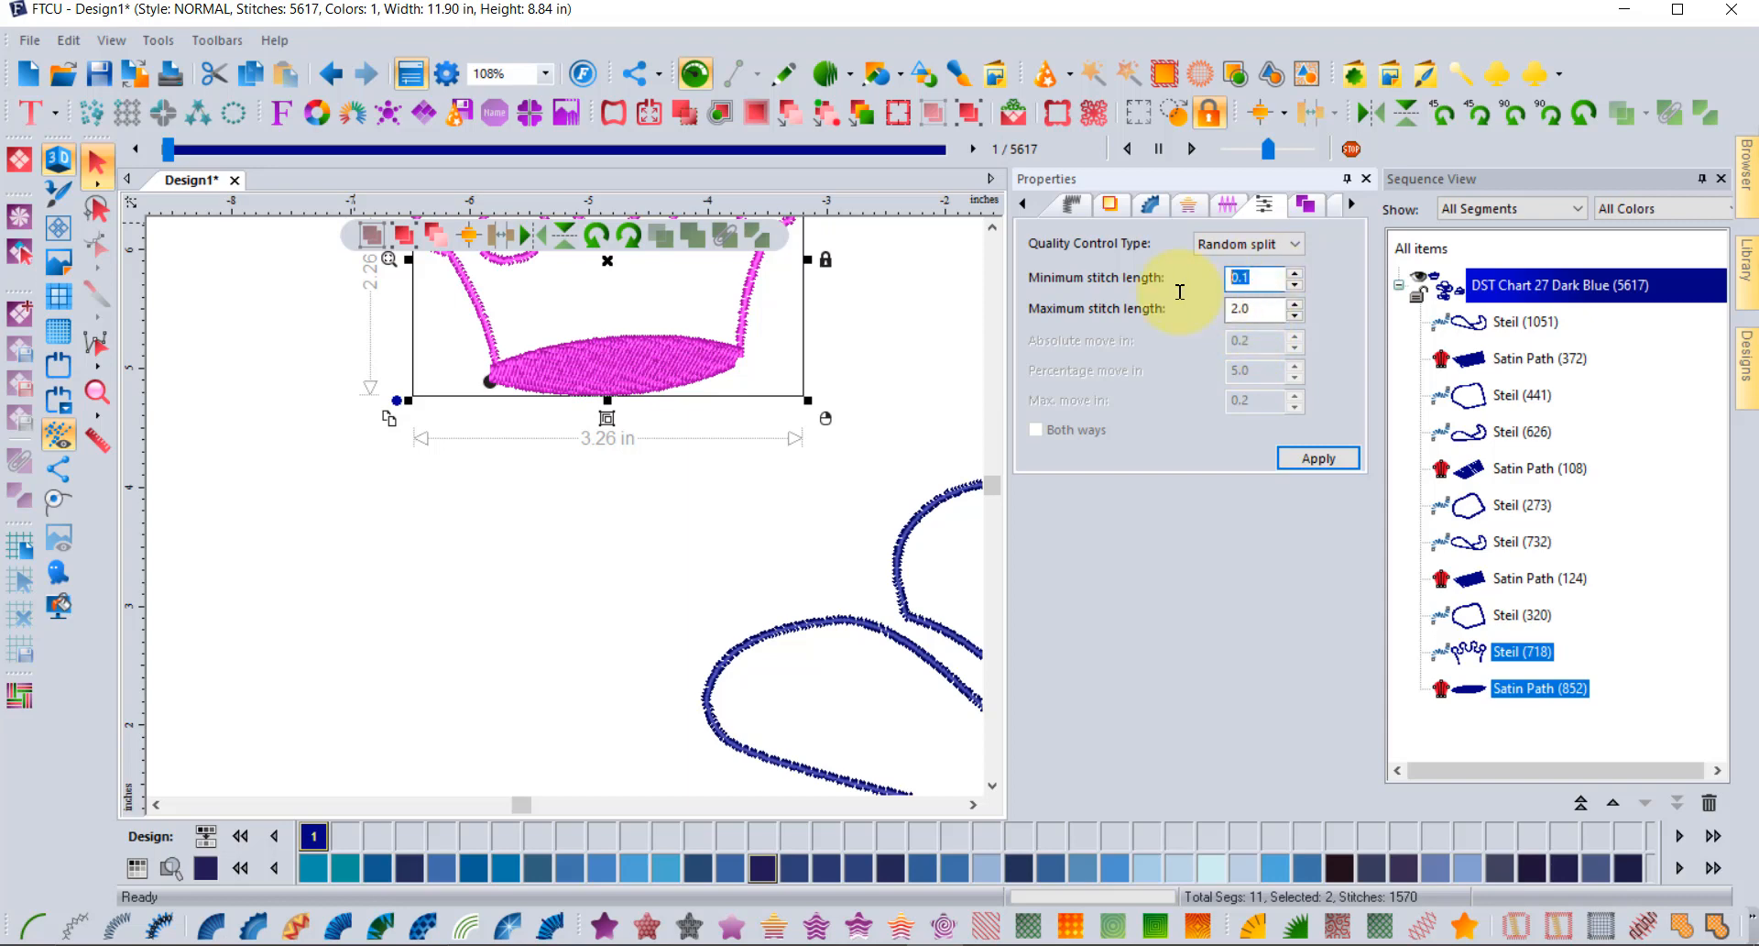
pyautogui.doubleClick(1272, 275)
pyautogui.write('2')
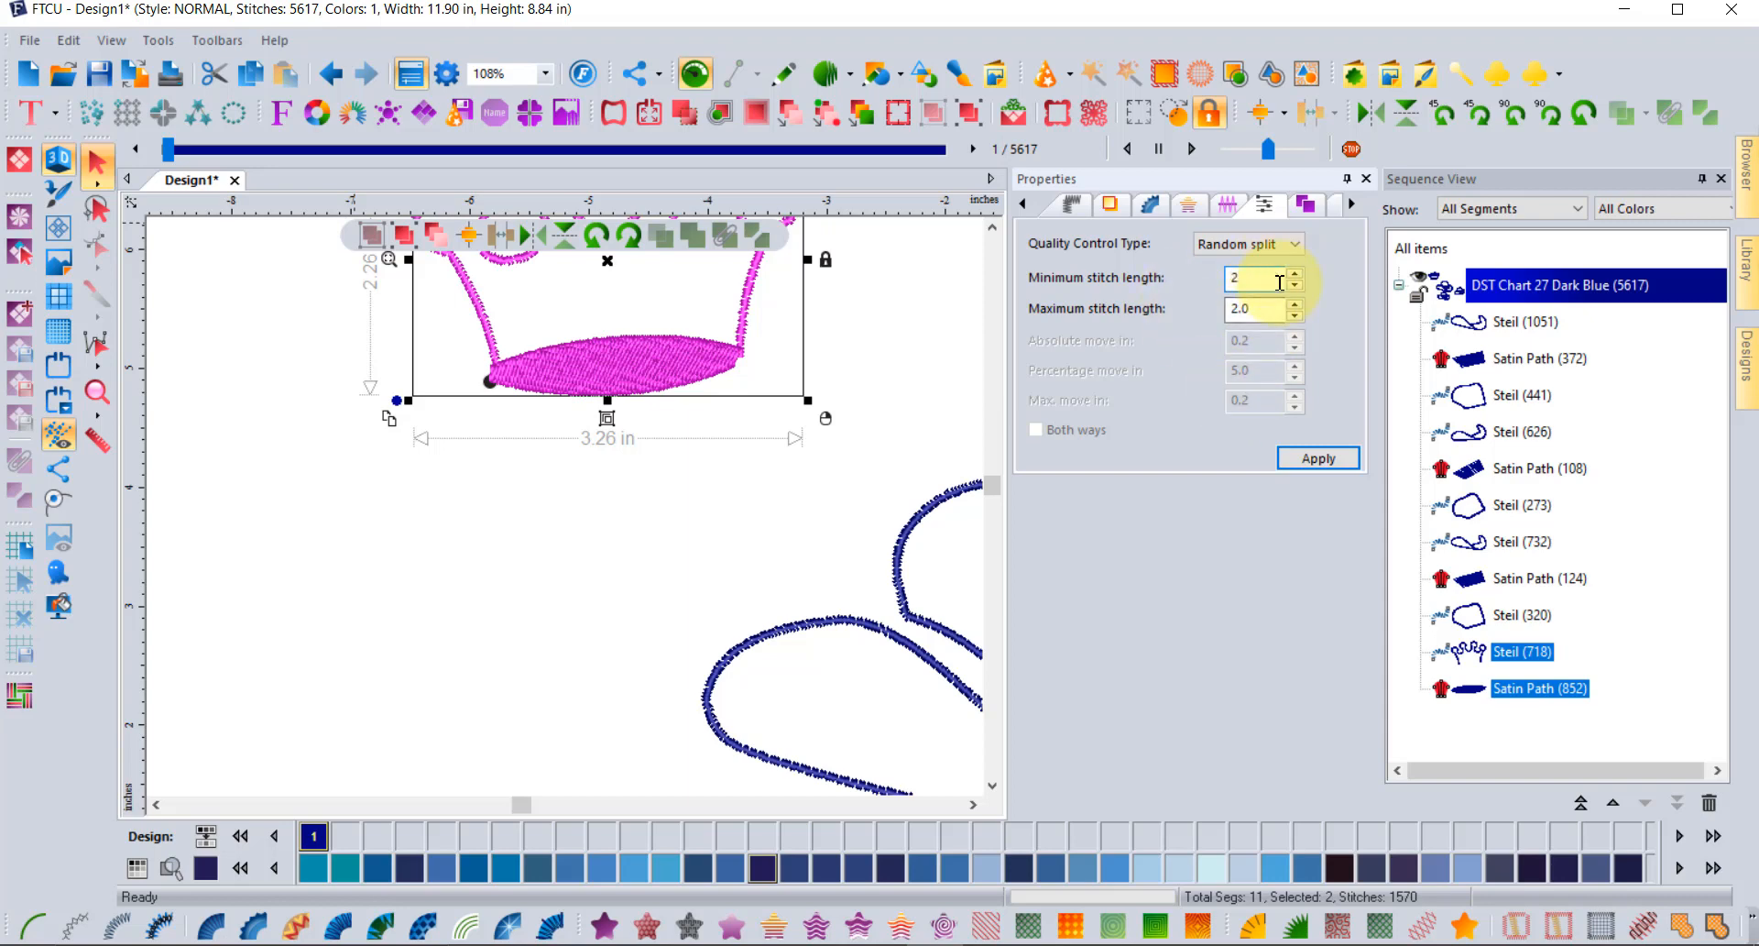
pyautogui.doubleClick(1262, 307)
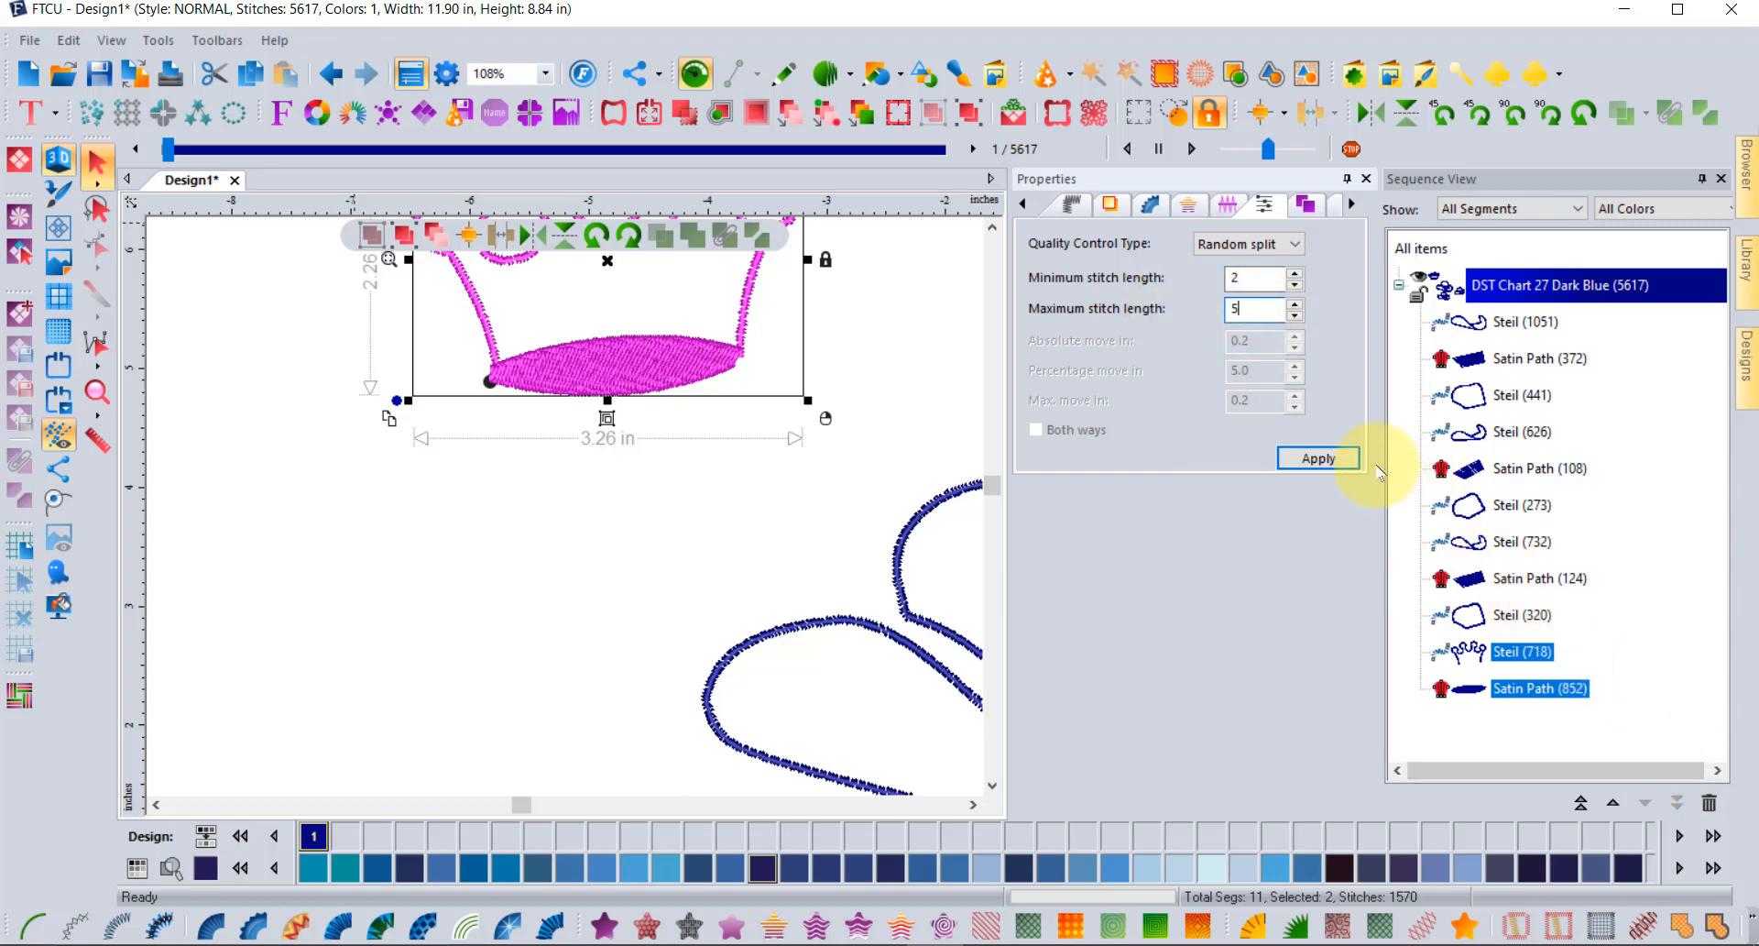
pyautogui.click(1320, 461)
pyautogui.click(609, 612)
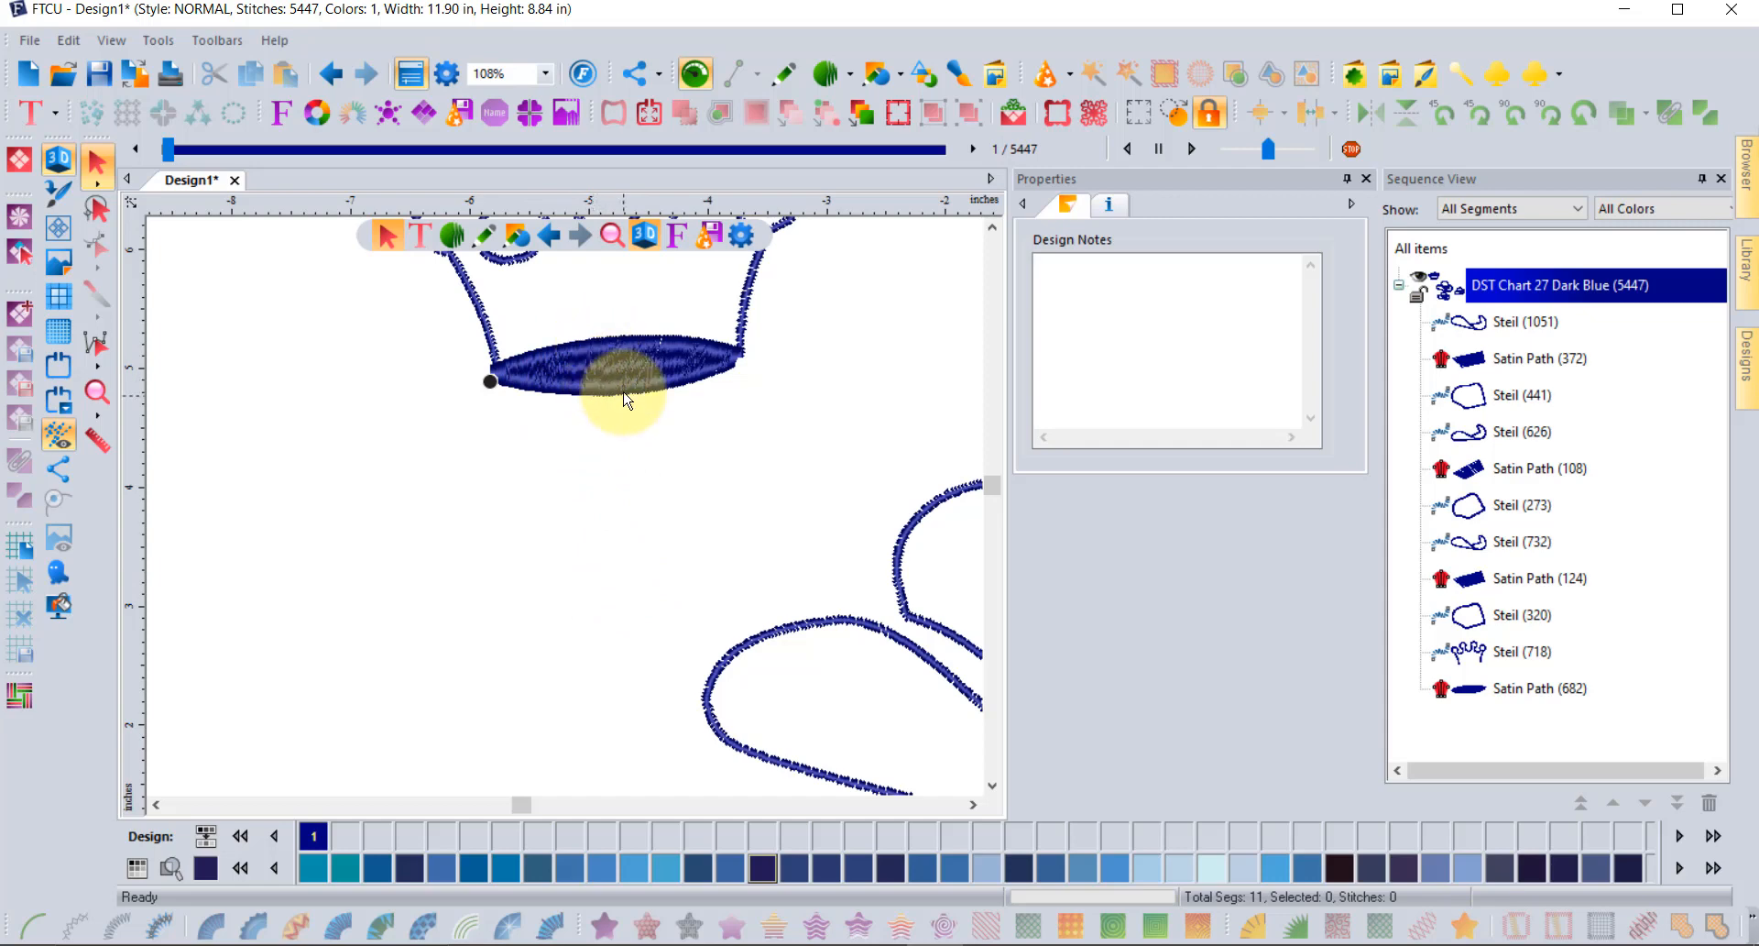
pyautogui.scroll(2, 619, 376)
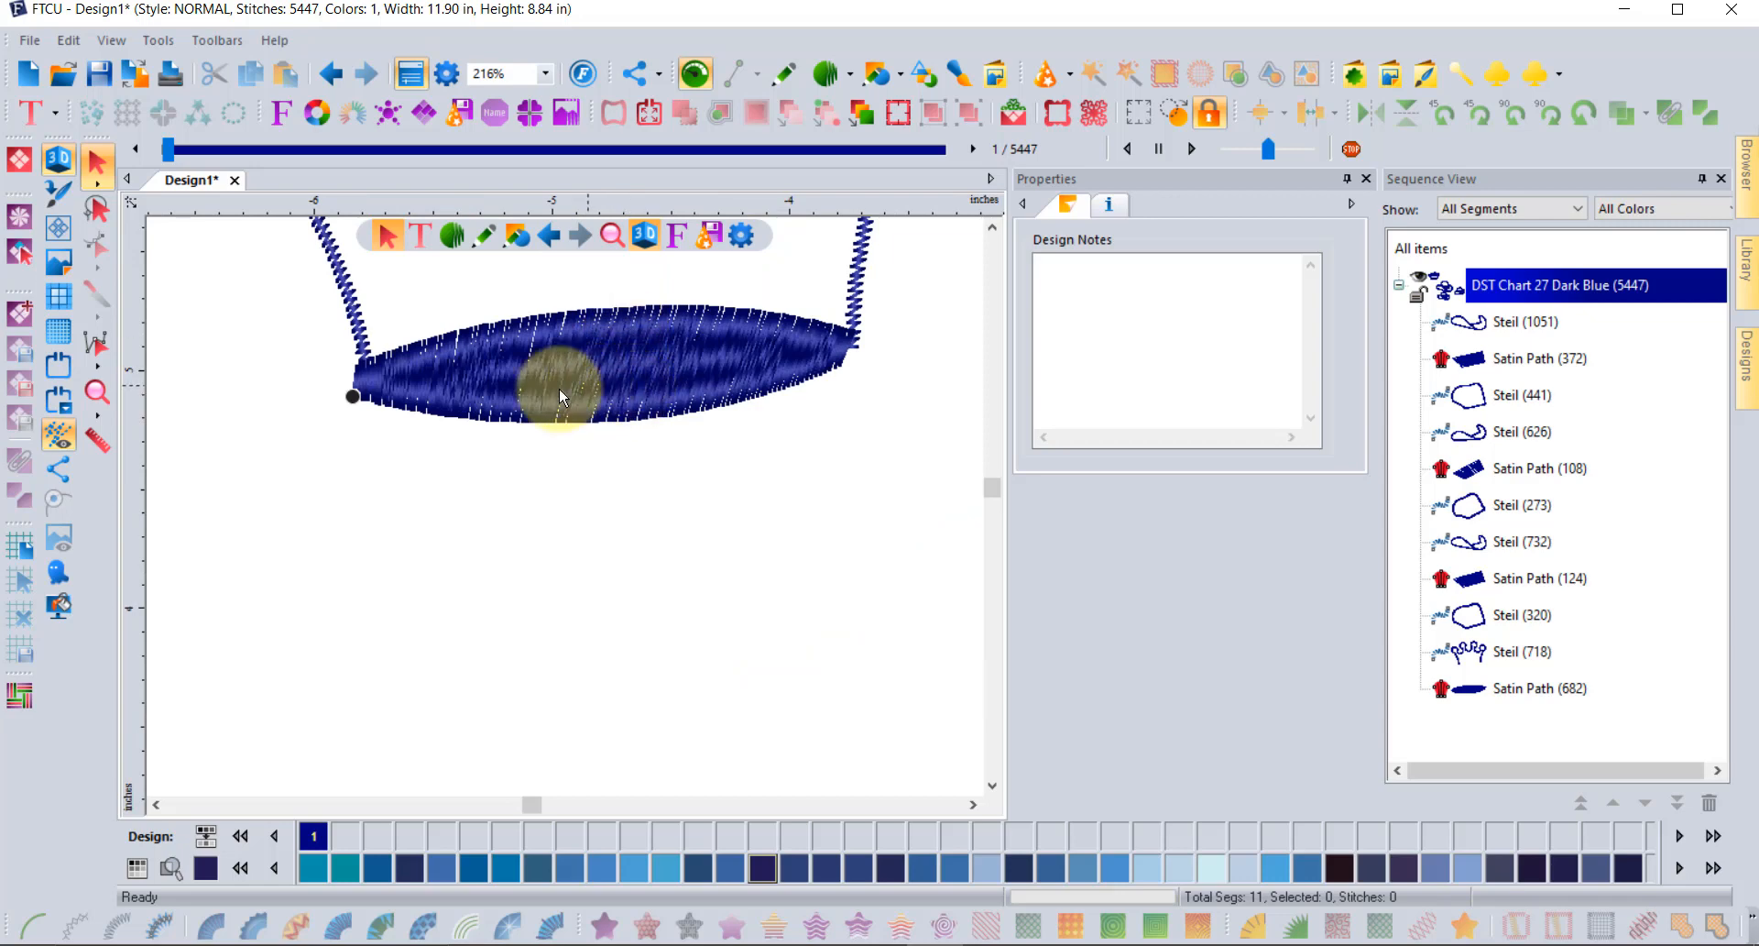
pyautogui.scroll(-2, 657, 370)
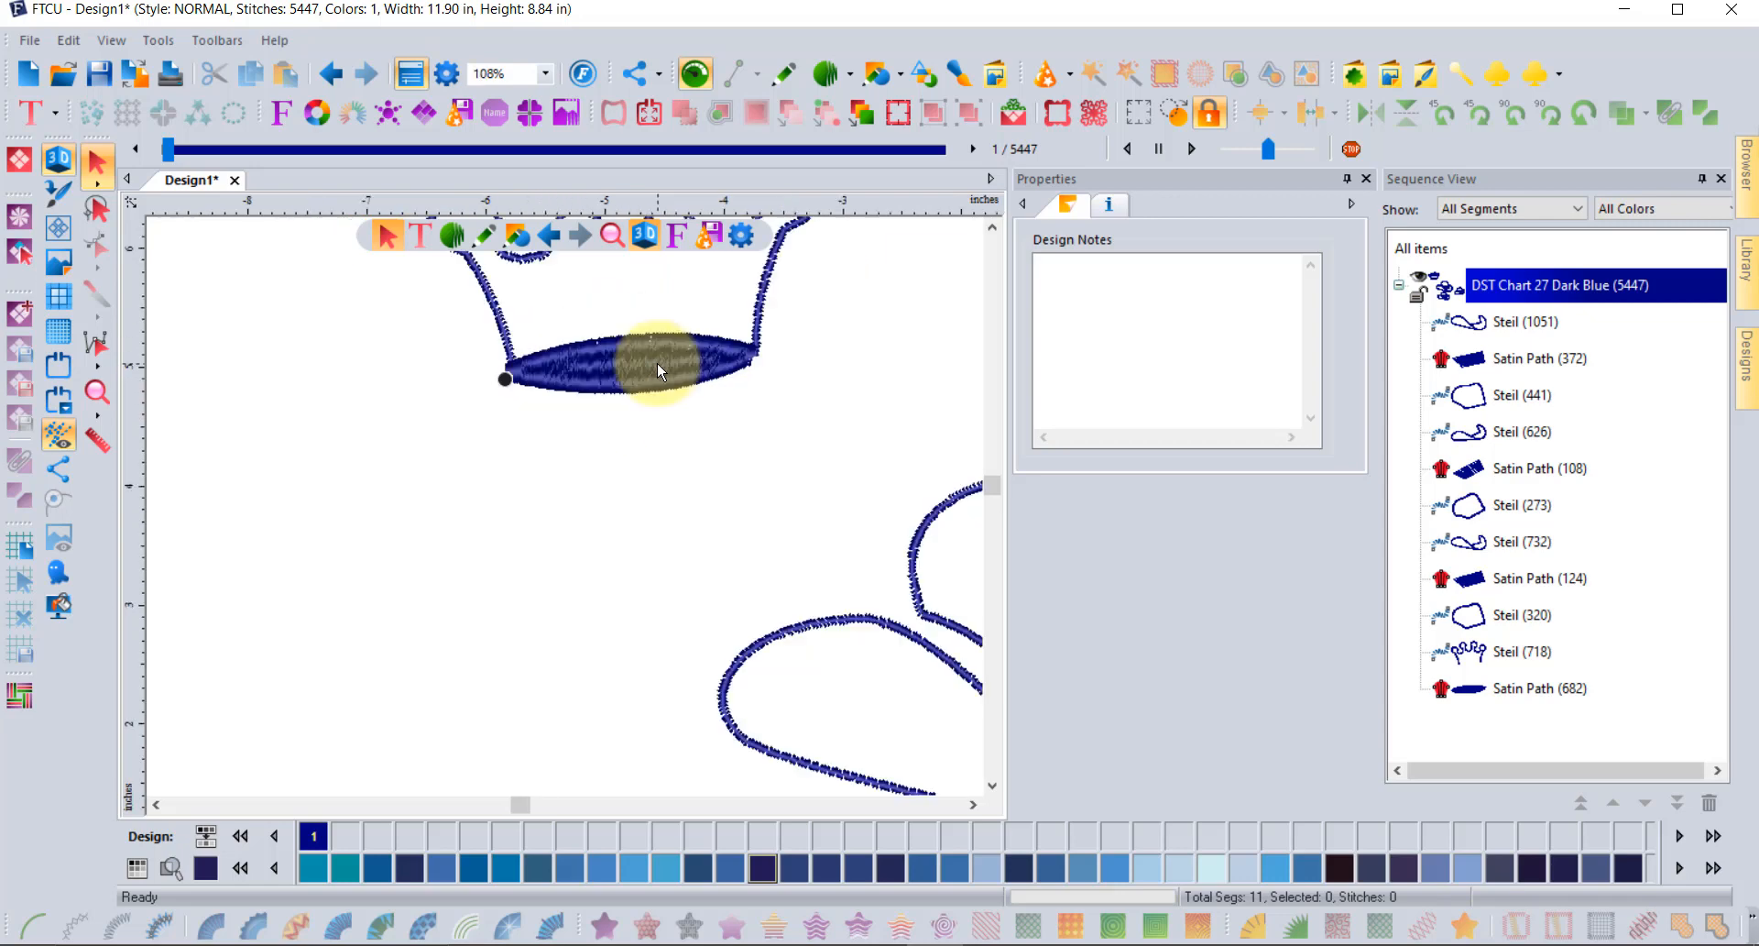
# Turn off the 3D view and examine the satin stitches in the bands of the two cowboy hats below the crown.
pyautogui.scroll(-2, 658, 356)
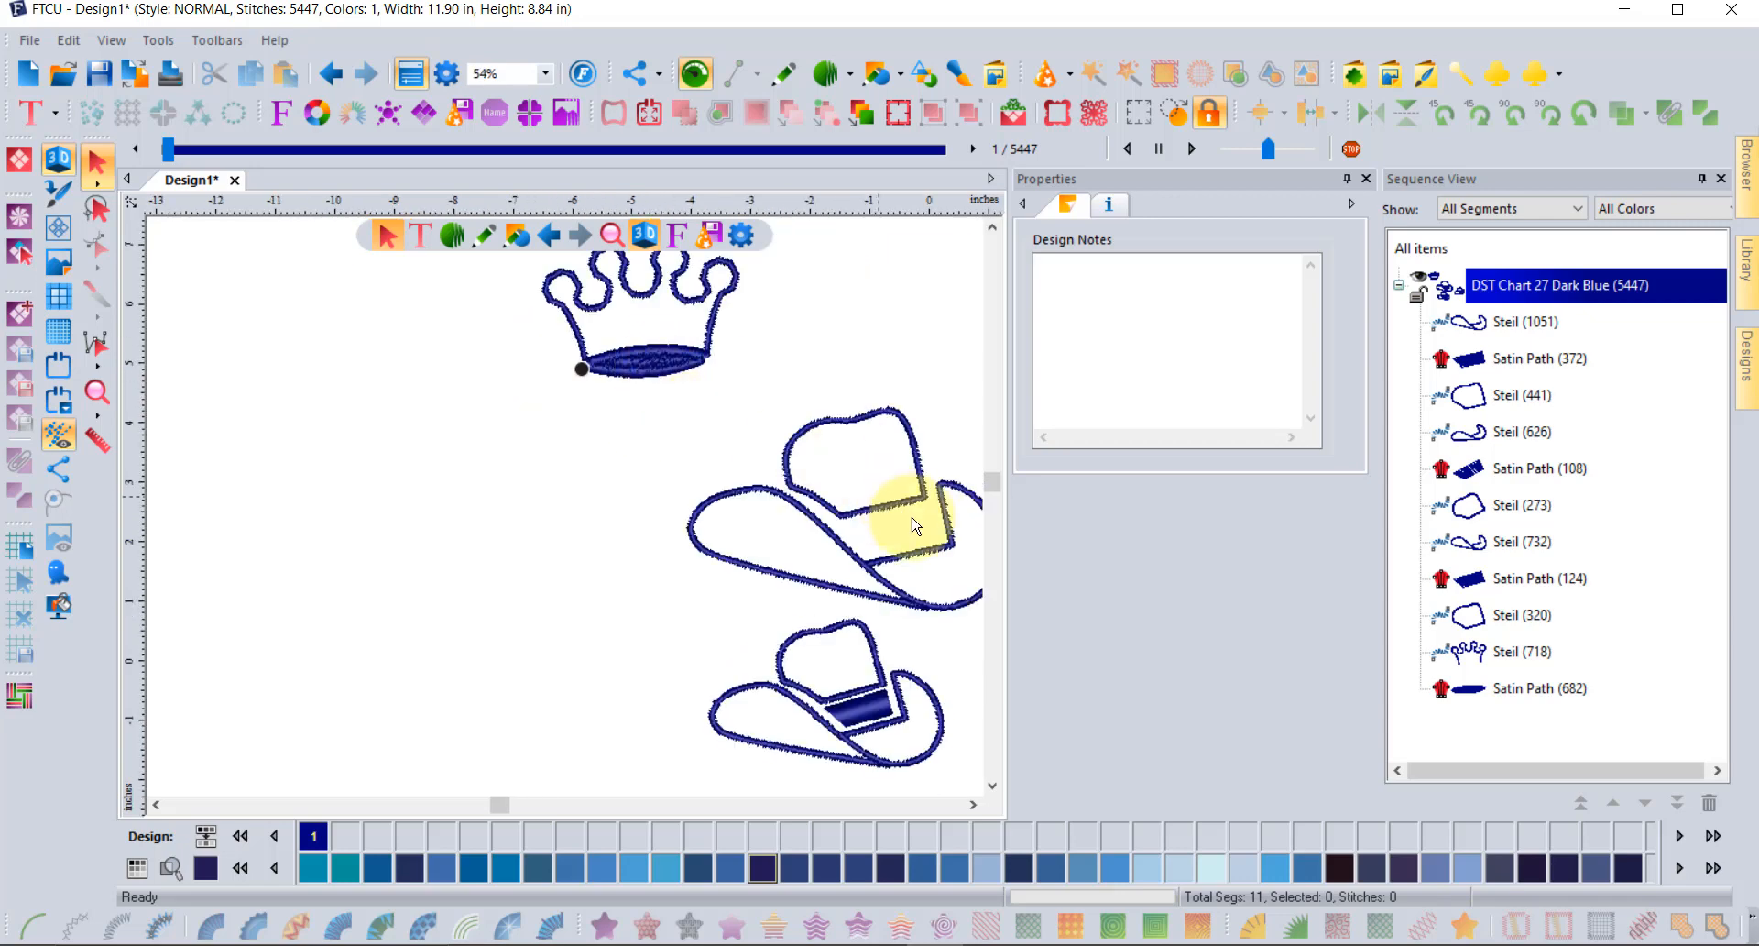
pyautogui.click(973, 804)
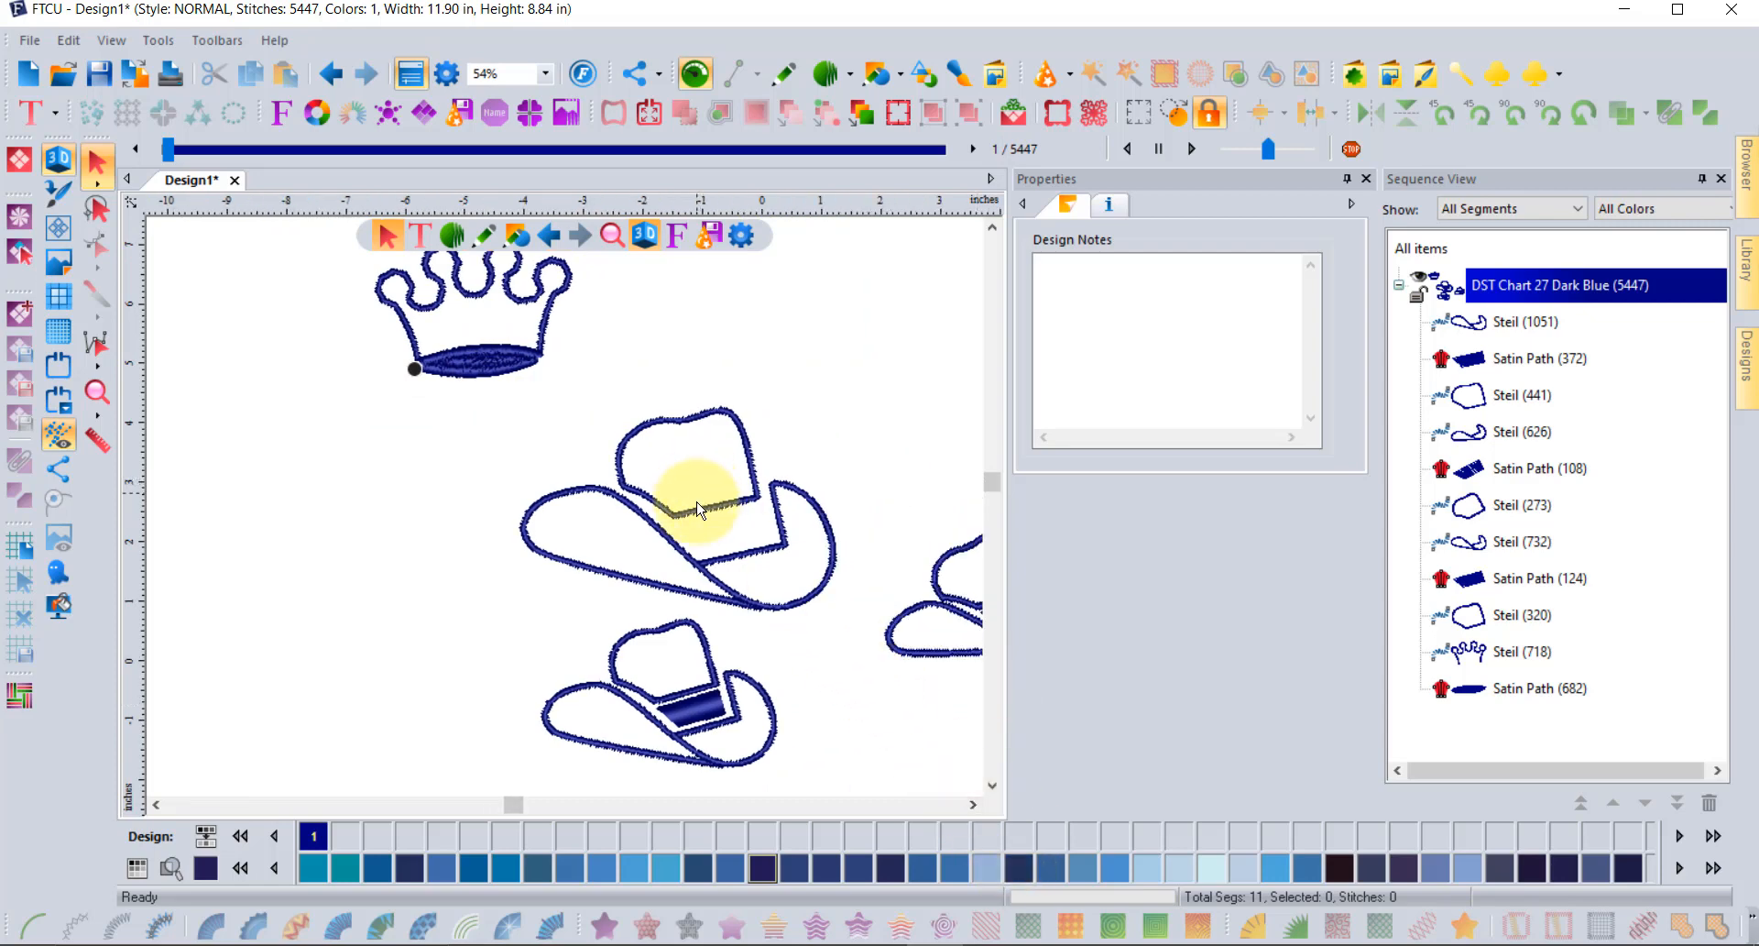
pyautogui.scroll(2, 701, 719)
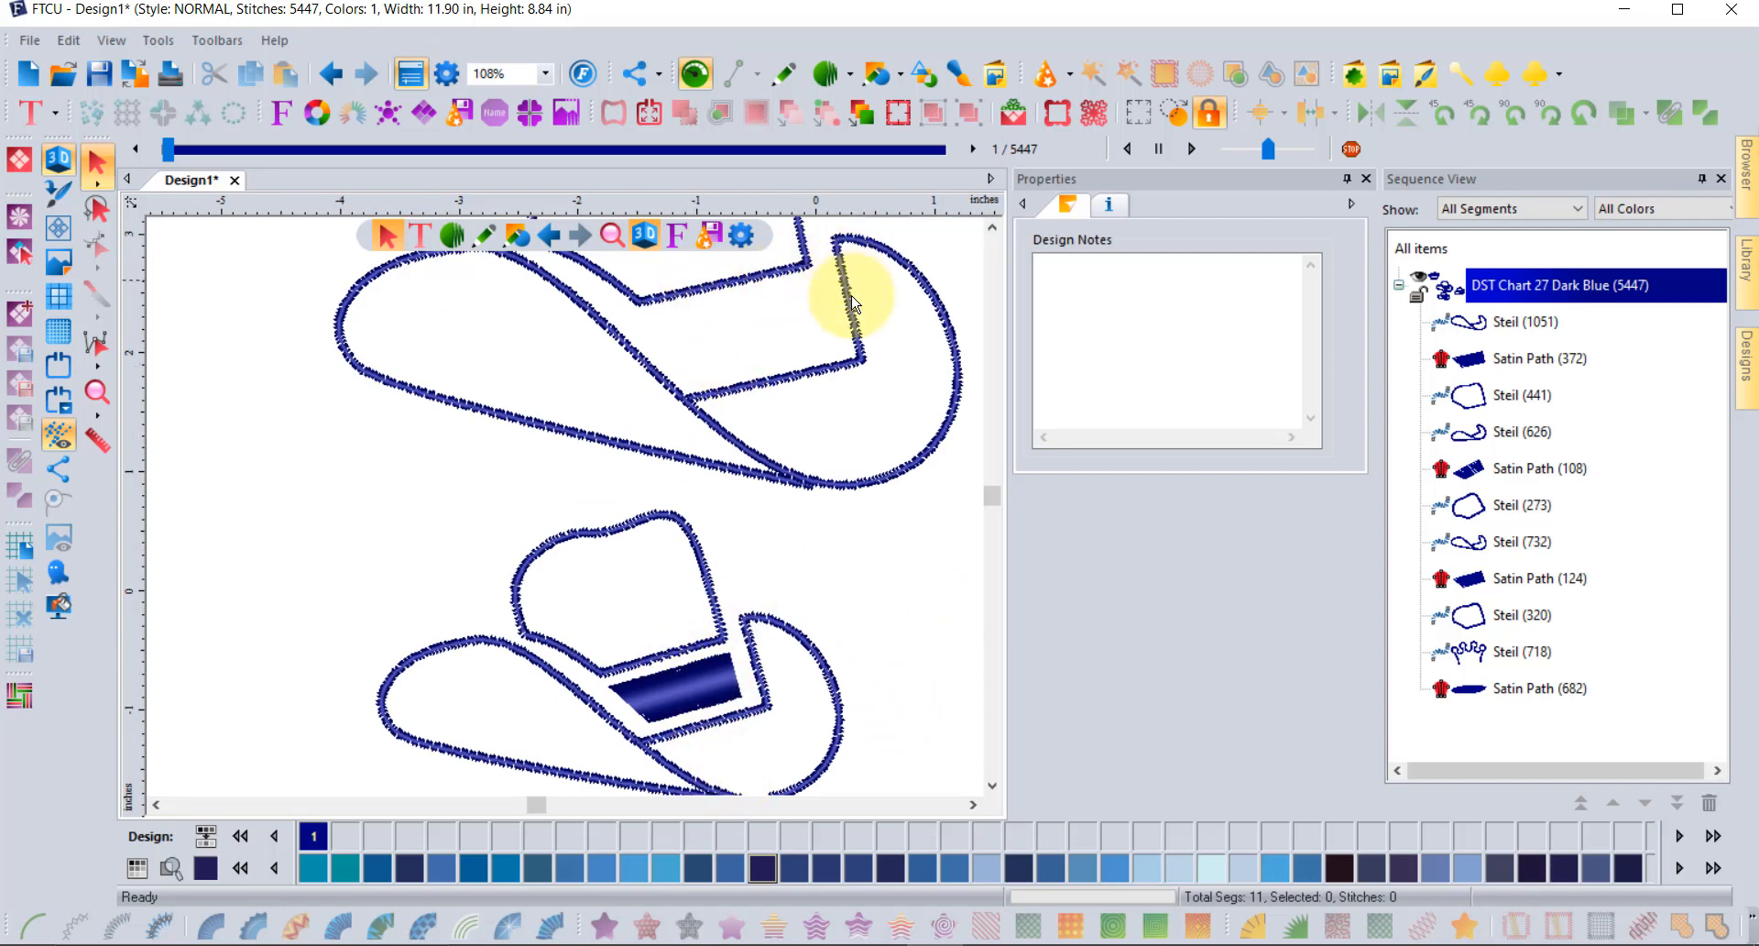
pyautogui.click(58, 159)
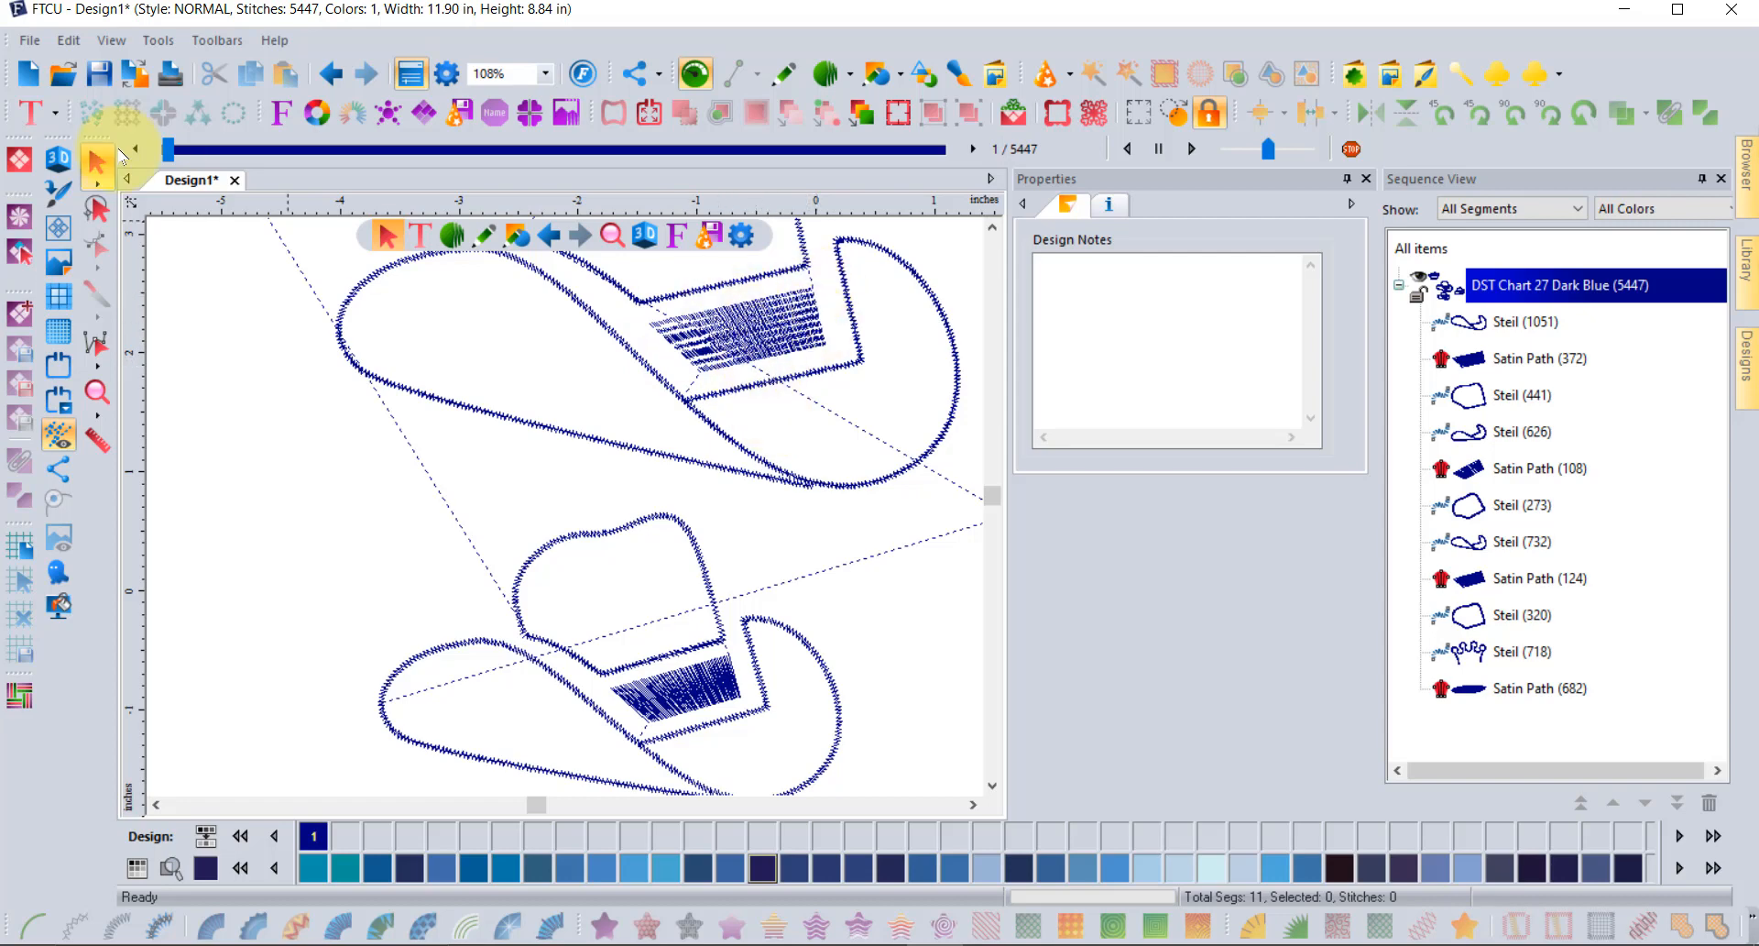
pyautogui.click(61, 162)
pyautogui.click(61, 162)
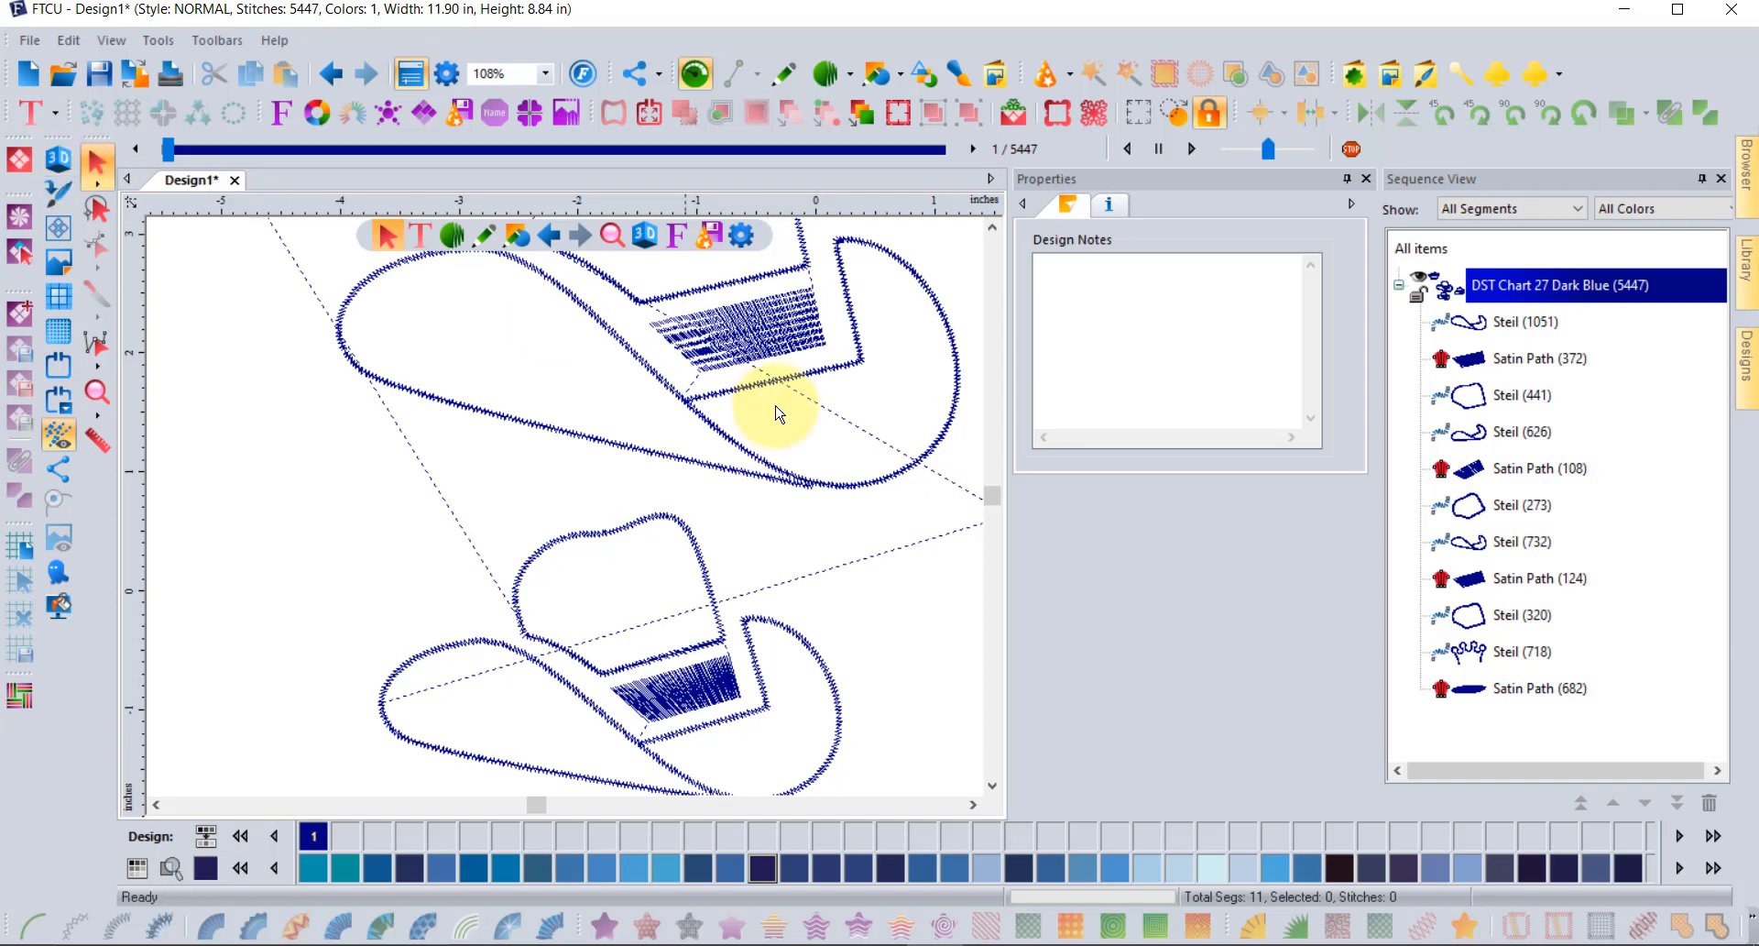
# Set the largest cowboy hat's quality control type to Random split and apply it with the default stitch lengths.
pyautogui.click(761, 351)
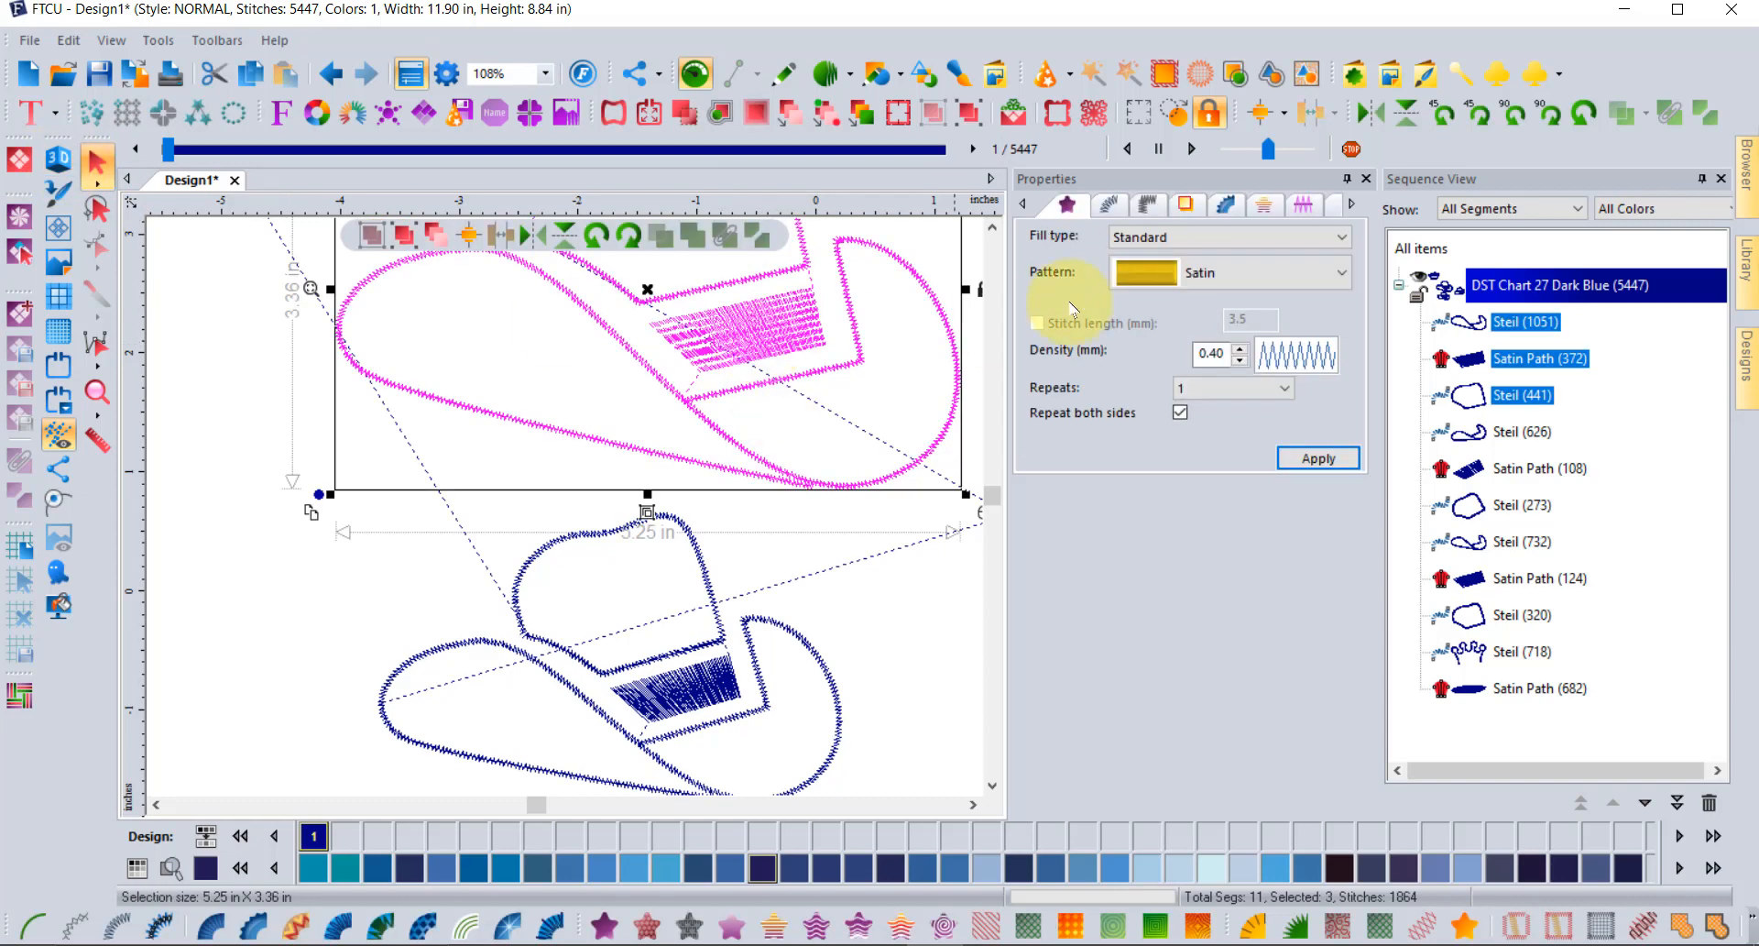
pyautogui.click(1351, 204)
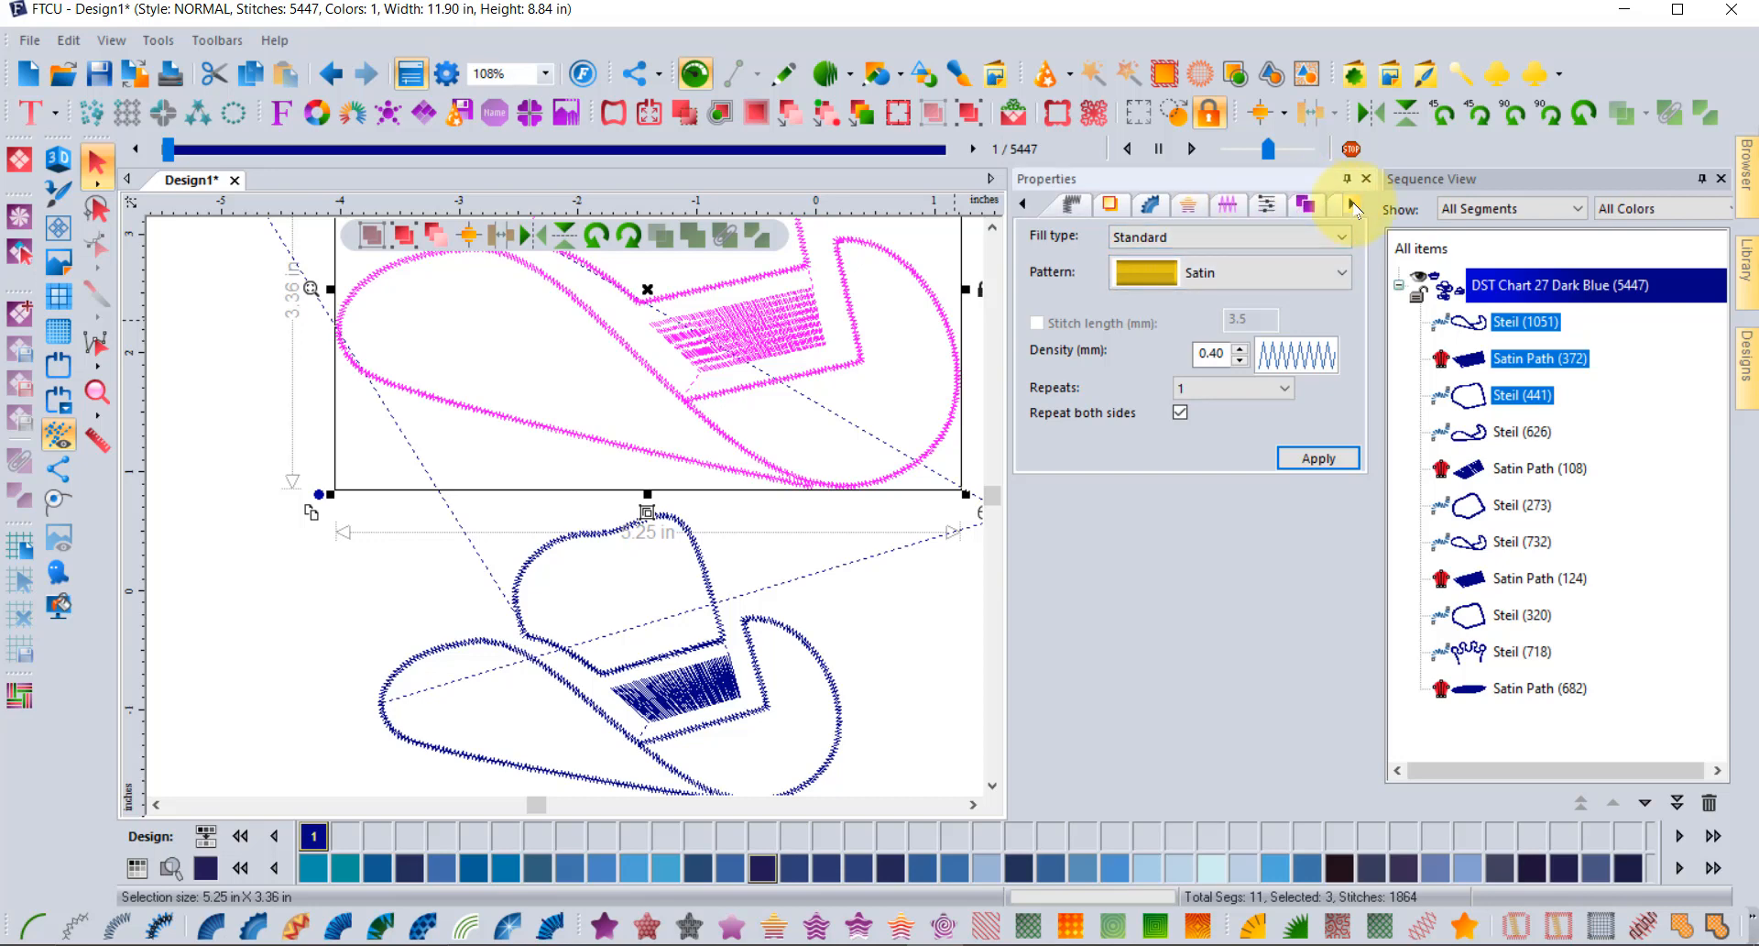
pyautogui.click(1268, 207)
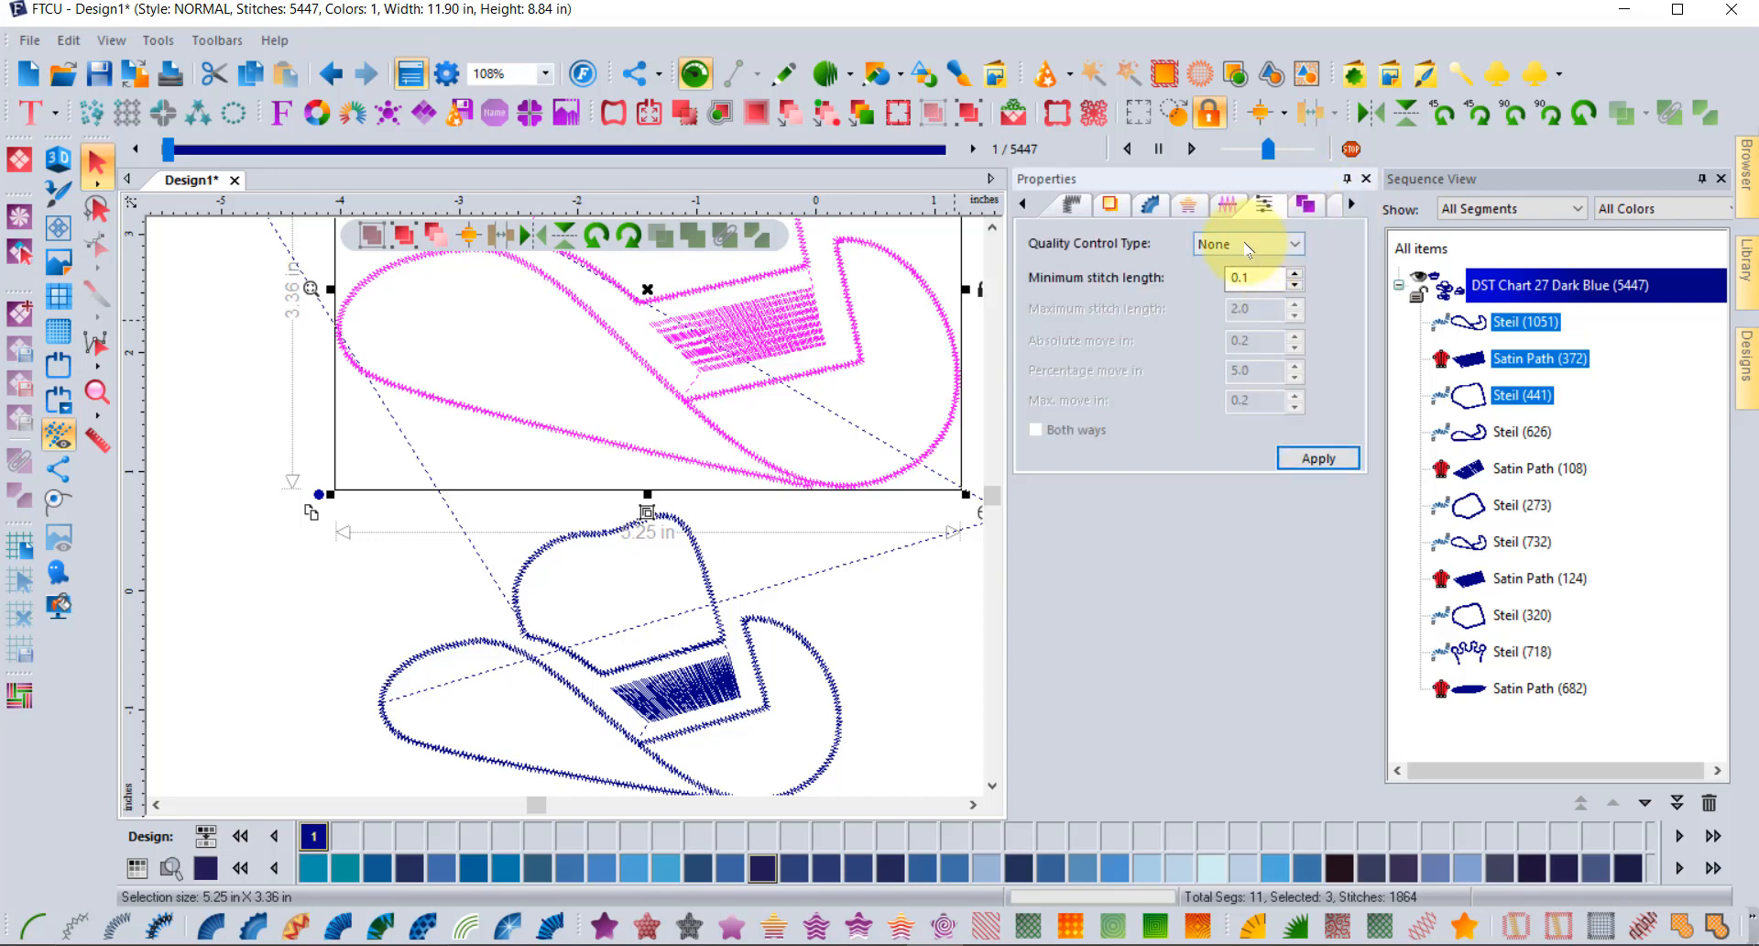
pyautogui.click(1249, 245)
pyautogui.click(1254, 324)
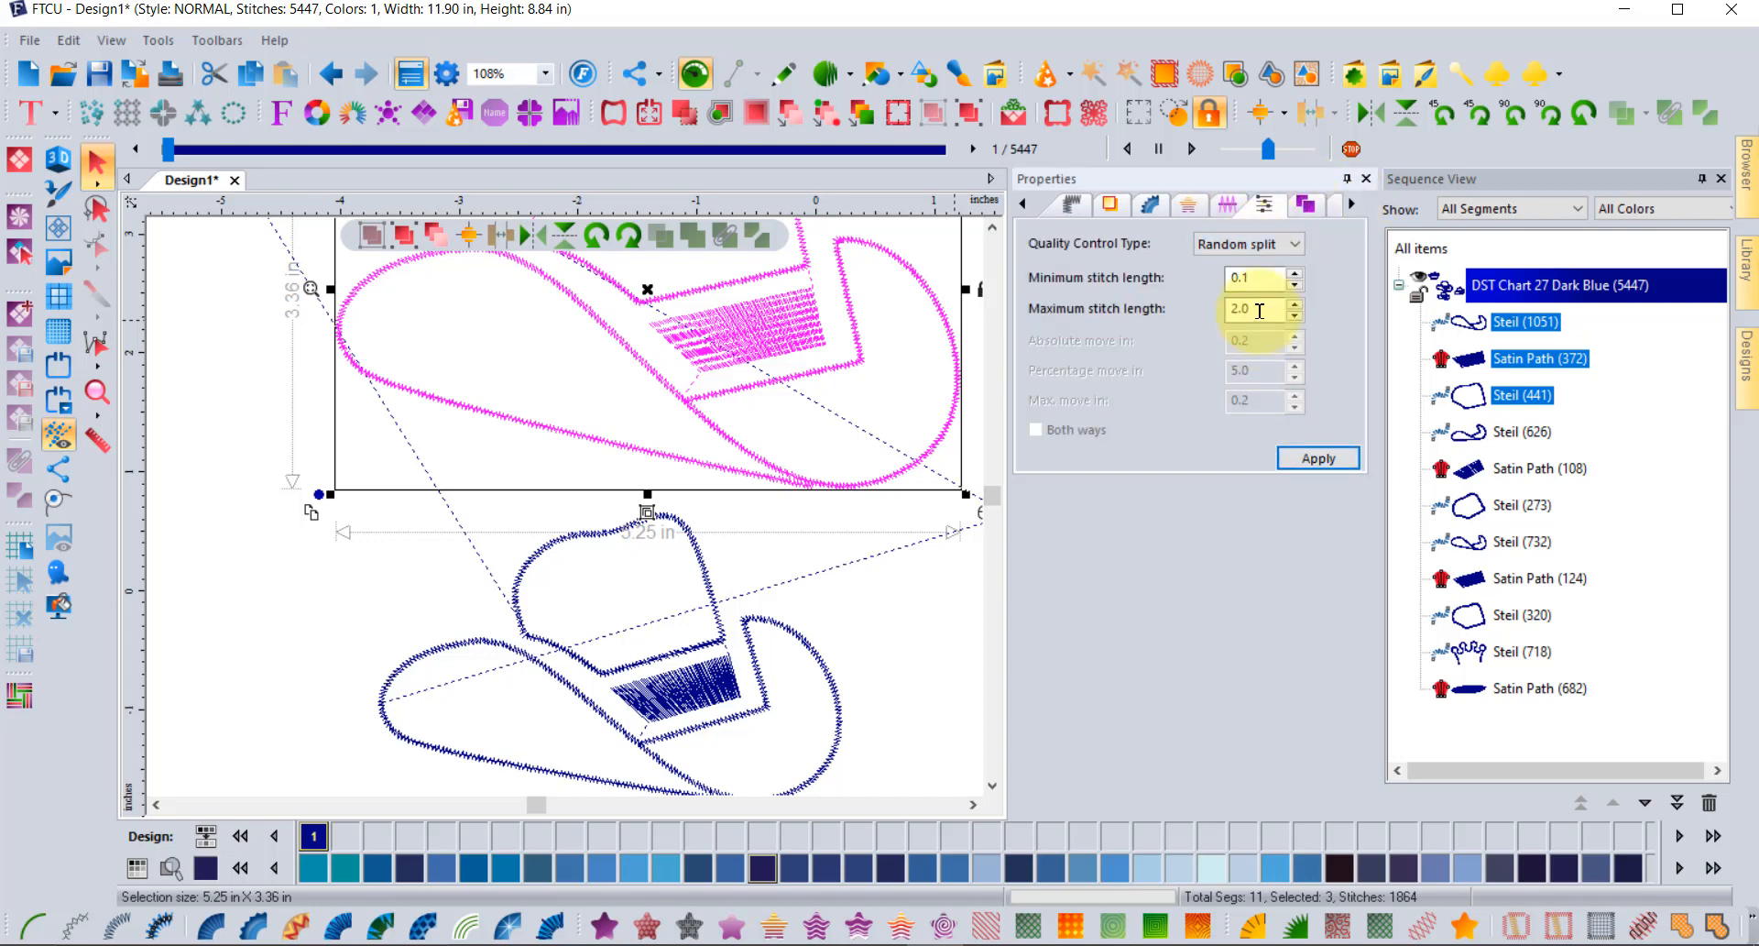
pyautogui.click(1320, 459)
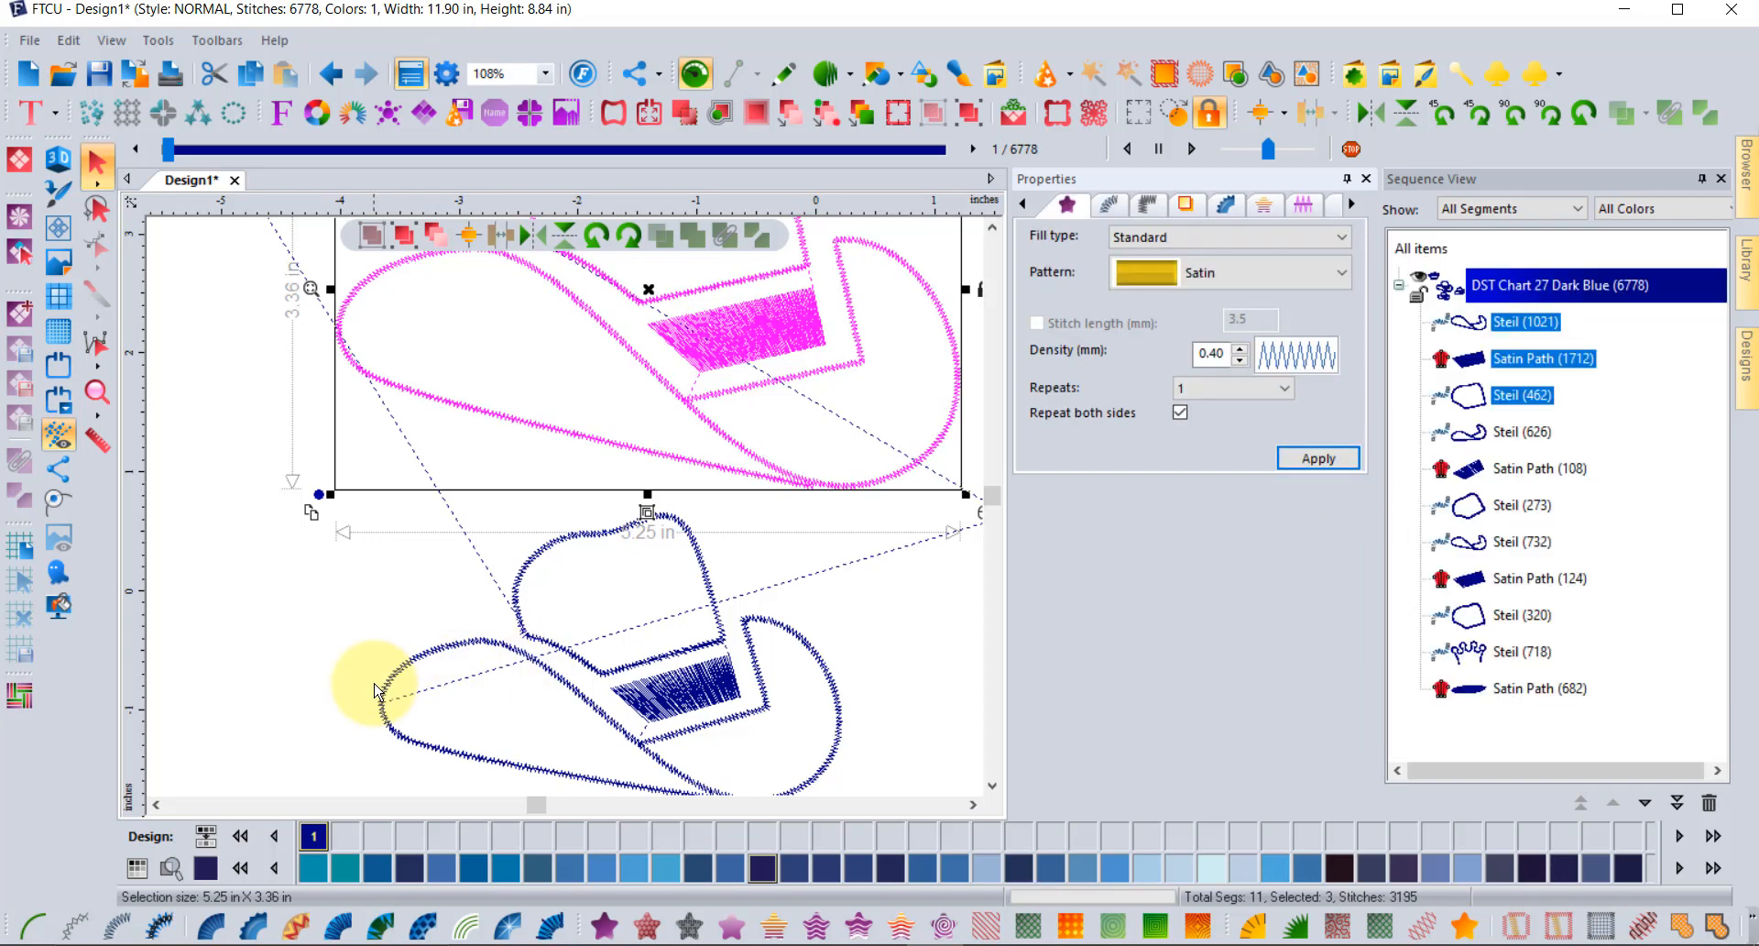
# Deselect the large cowboy hat and check its band in the 3D view alongside the other symbols.
pyautogui.click(167, 403)
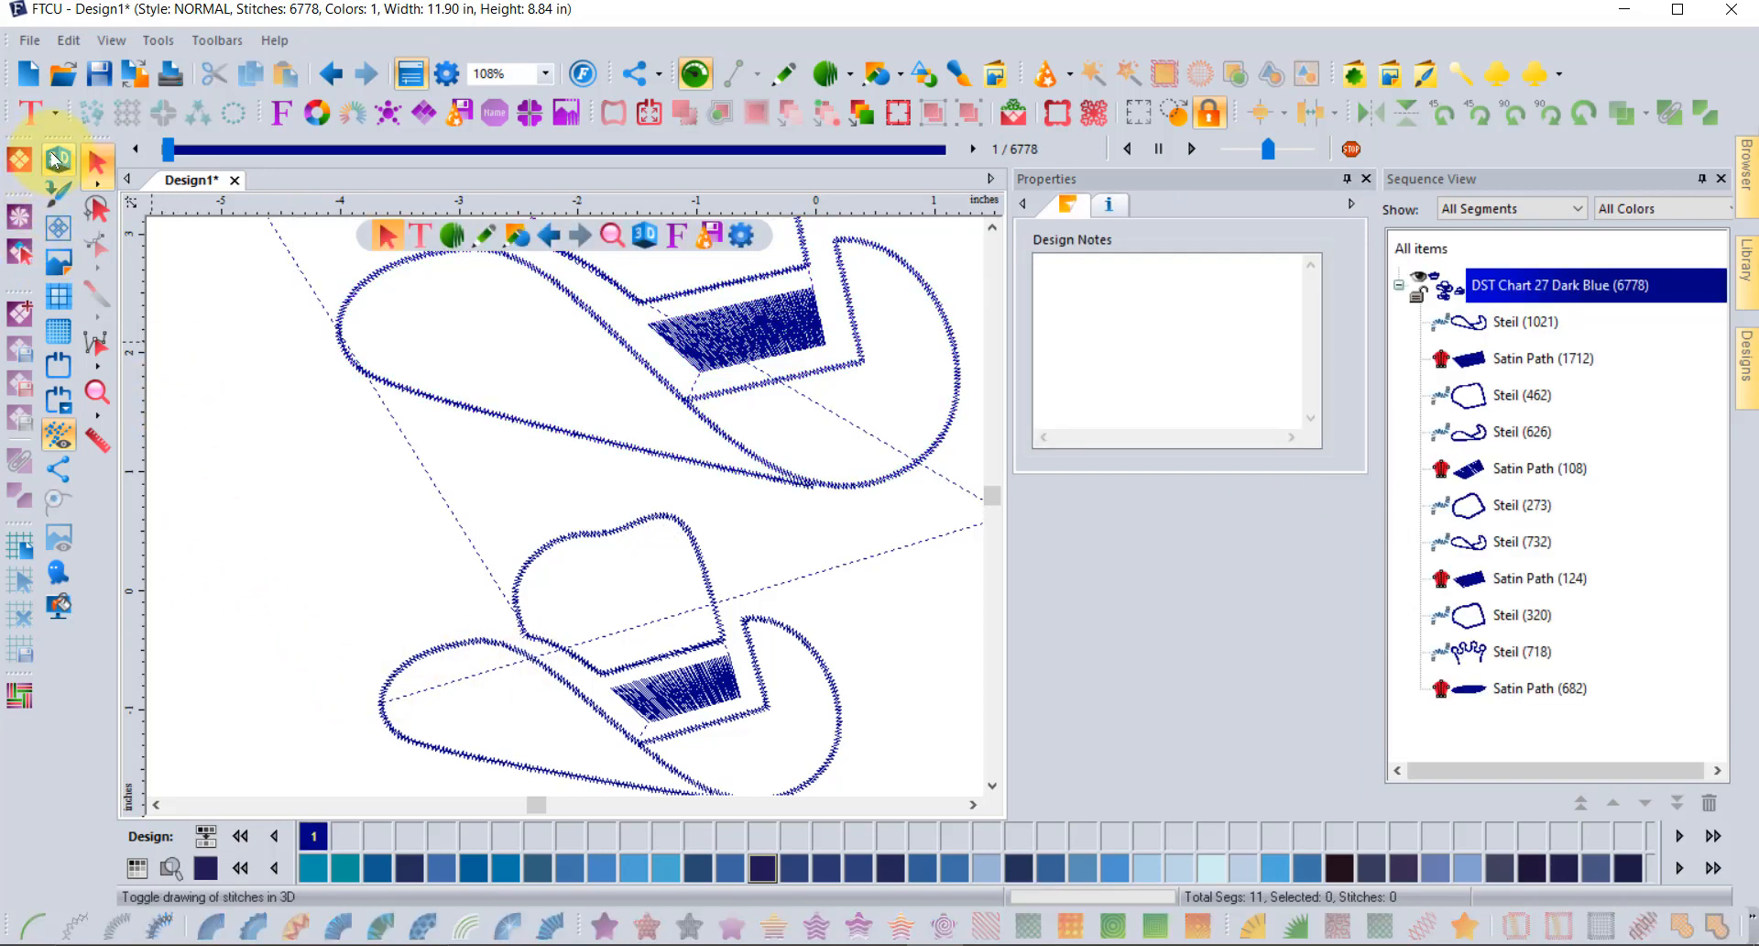
pyautogui.click(58, 157)
pyautogui.scroll(-3, 481, 331)
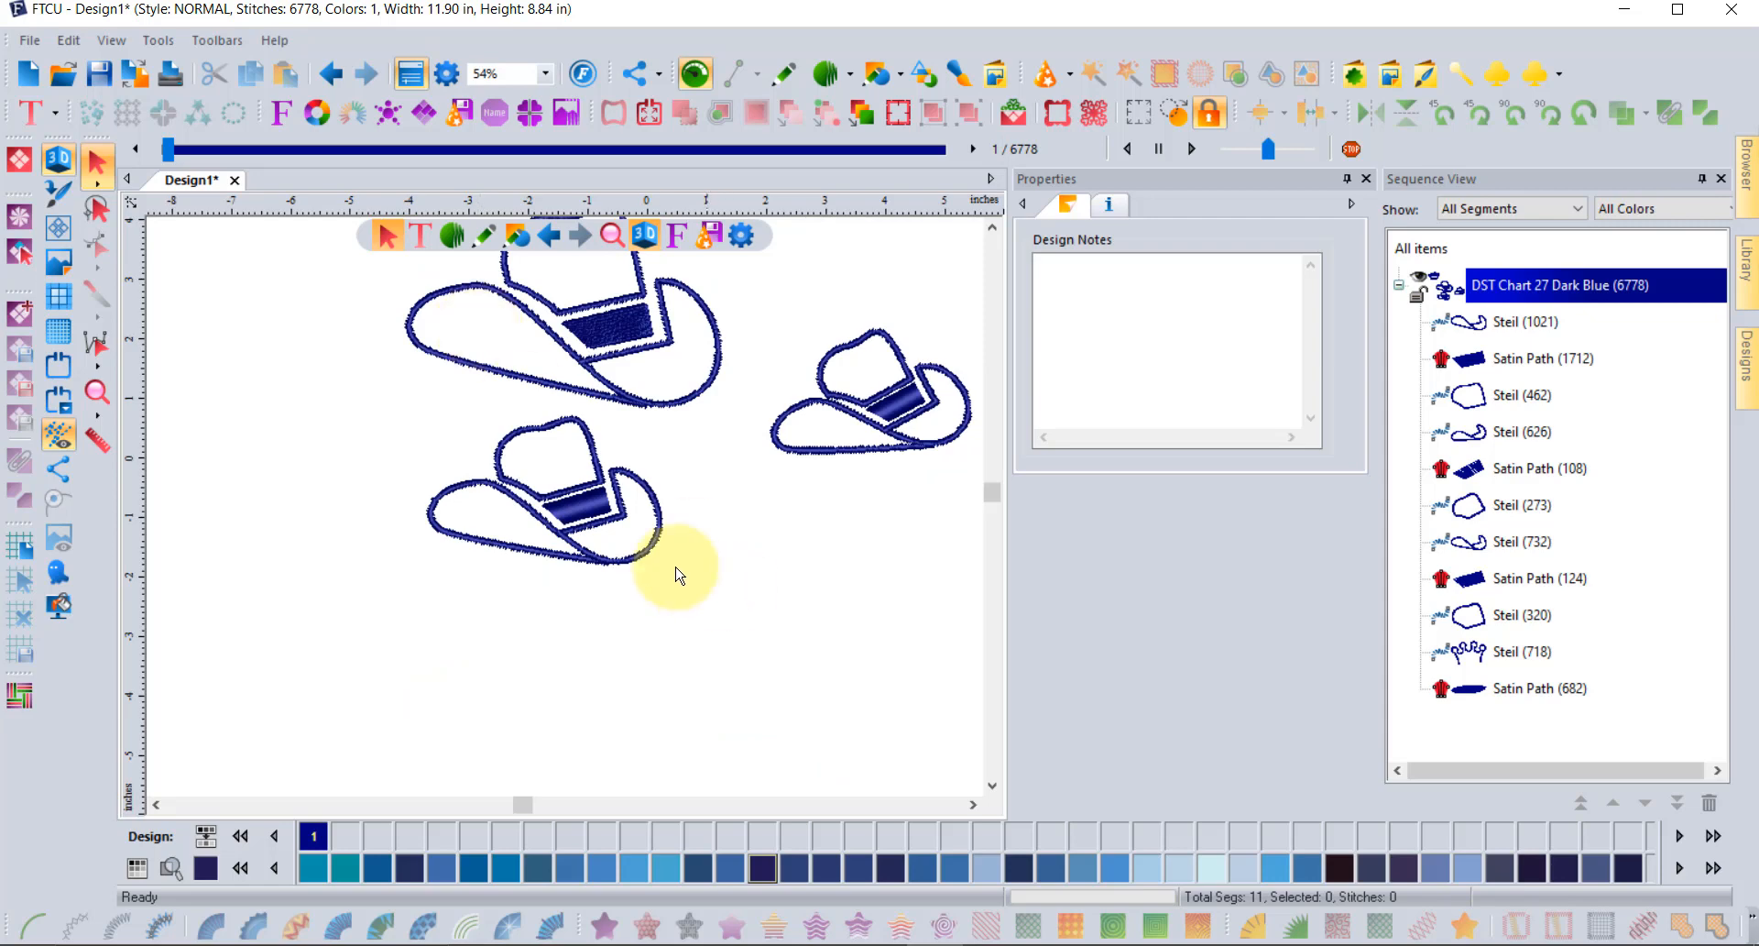
pyautogui.scroll(-3, 704, 550)
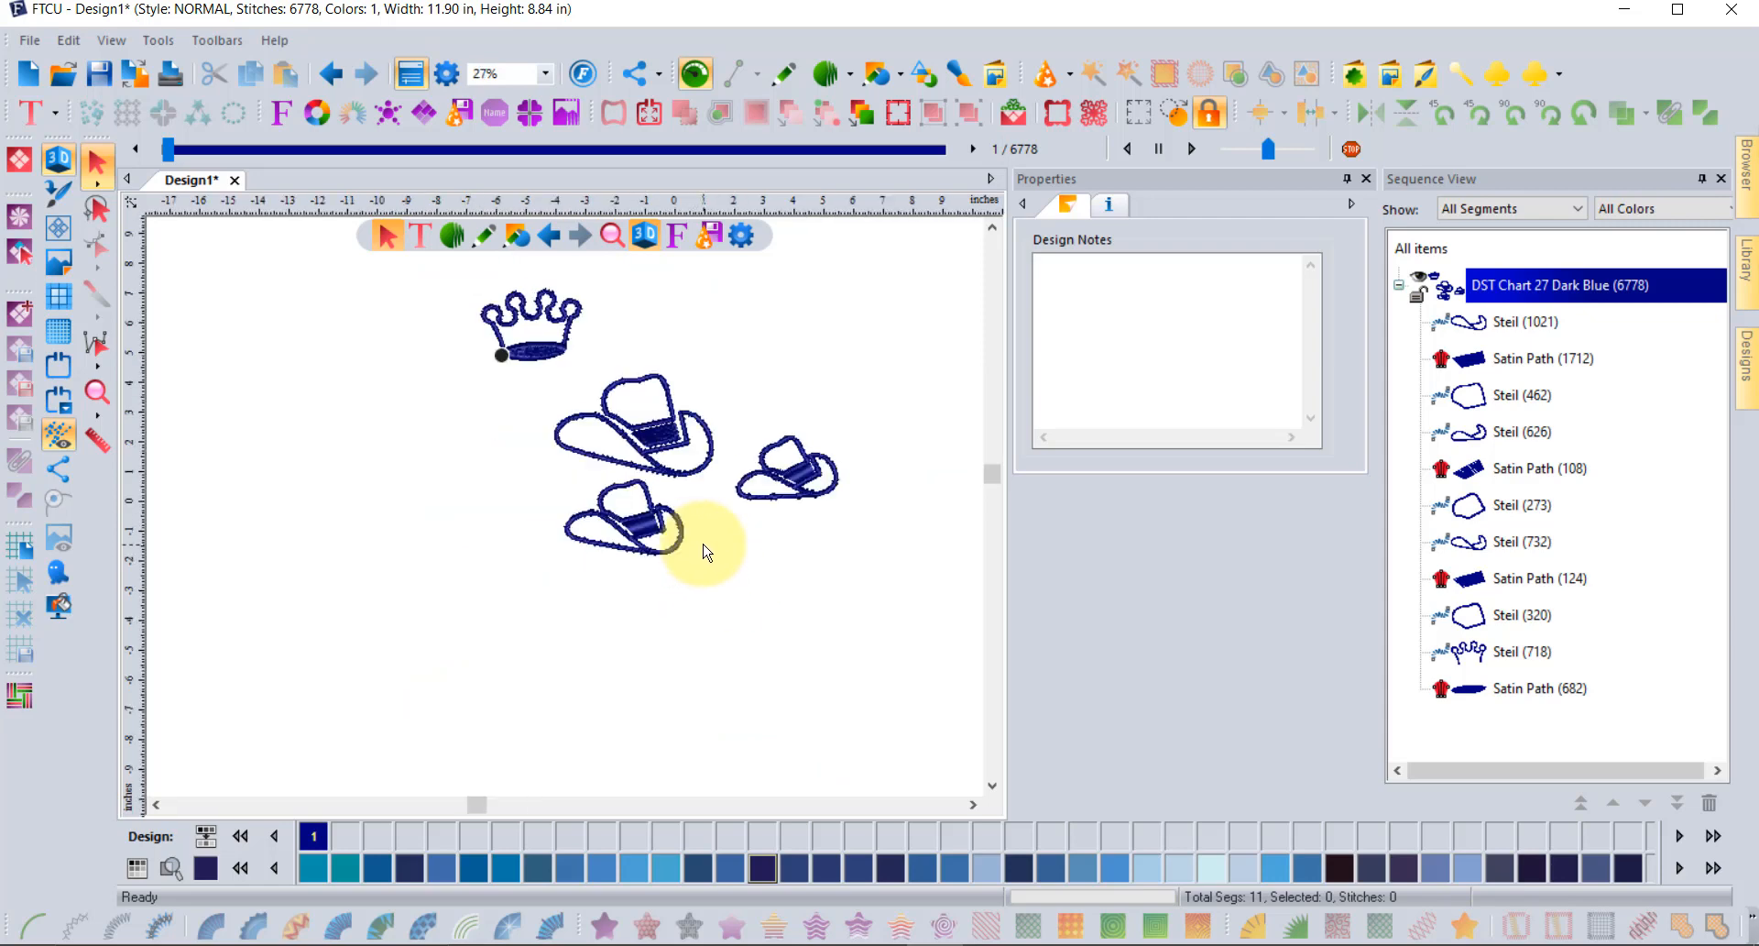
# Add the Butterfly.waf design from the stored designs to the empty area below the crown.
pyautogui.click(1746, 275)
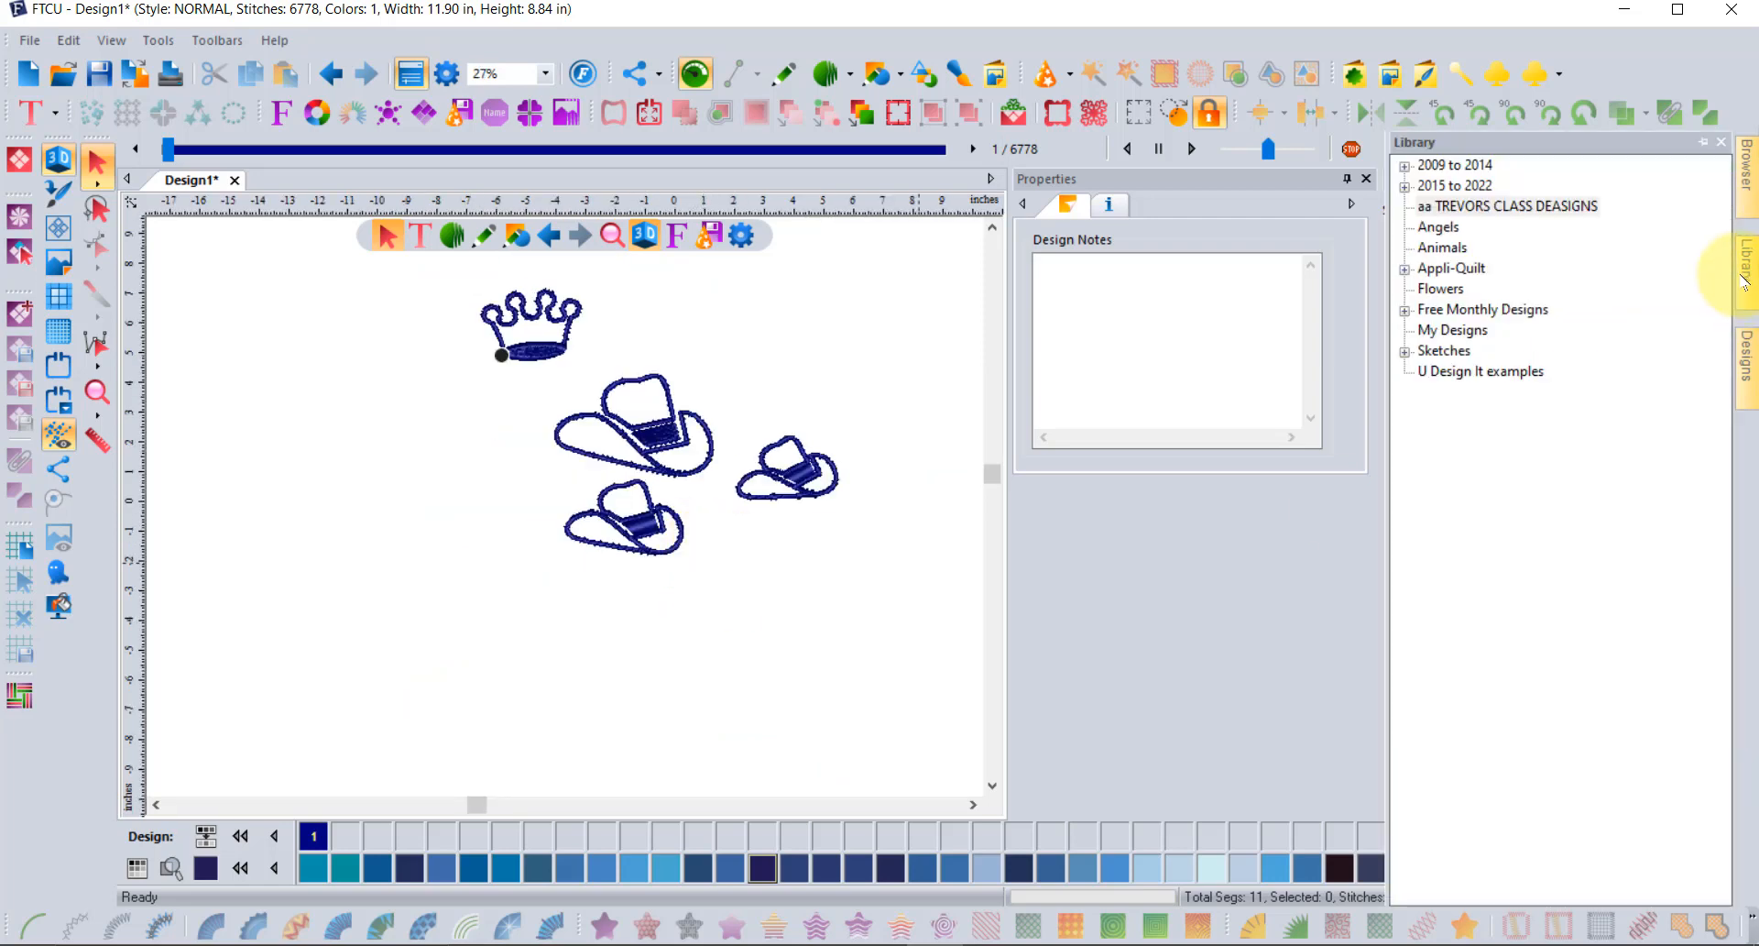
pyautogui.click(1749, 362)
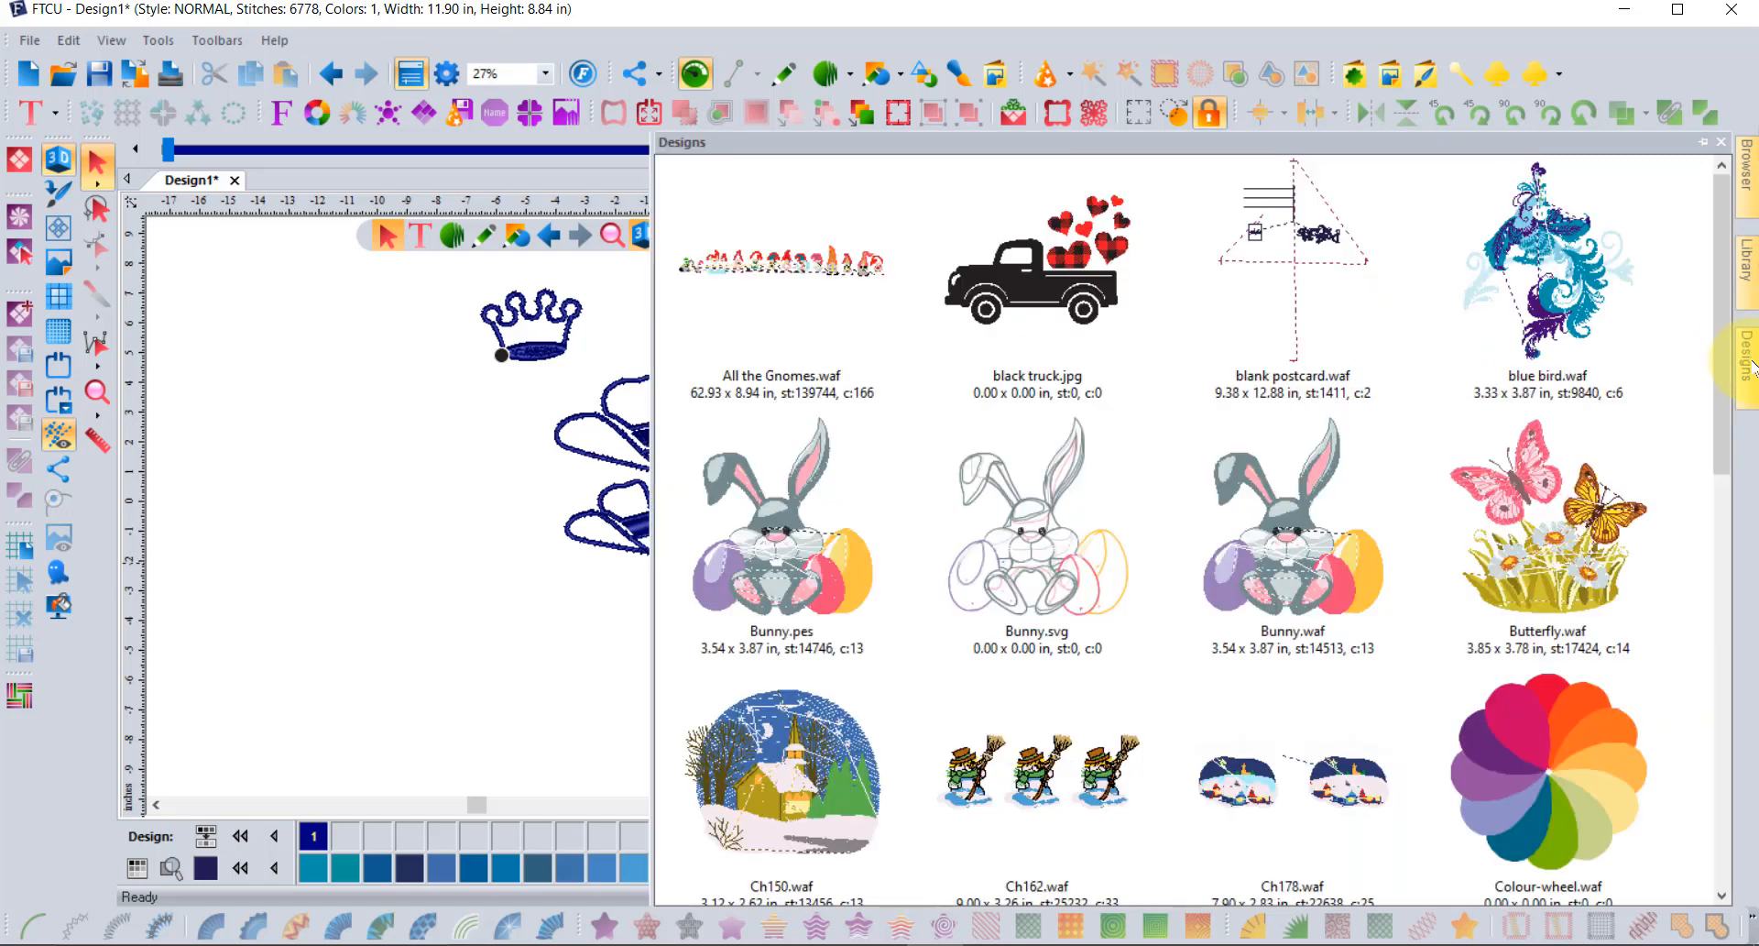
pyautogui.moveTo(1548, 527); pyautogui.dragTo(339, 597)
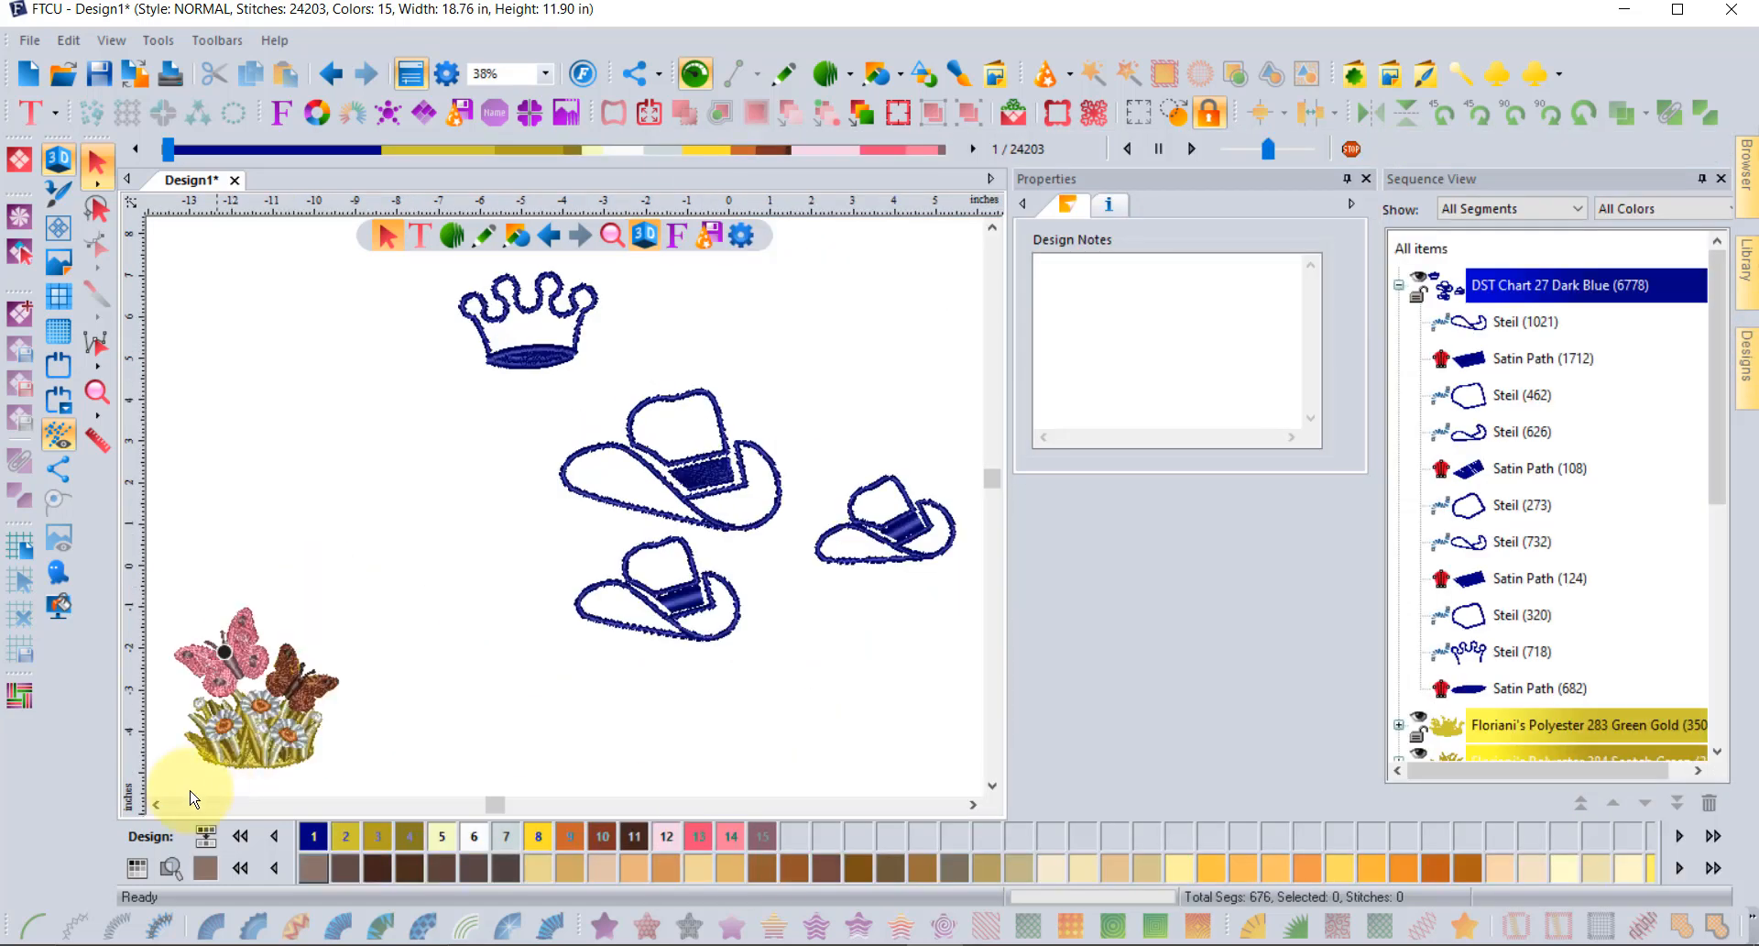
# Ungroup the butterfly and flower design and select only the pink butterfly.
pyautogui.scroll(2, 164, 757)
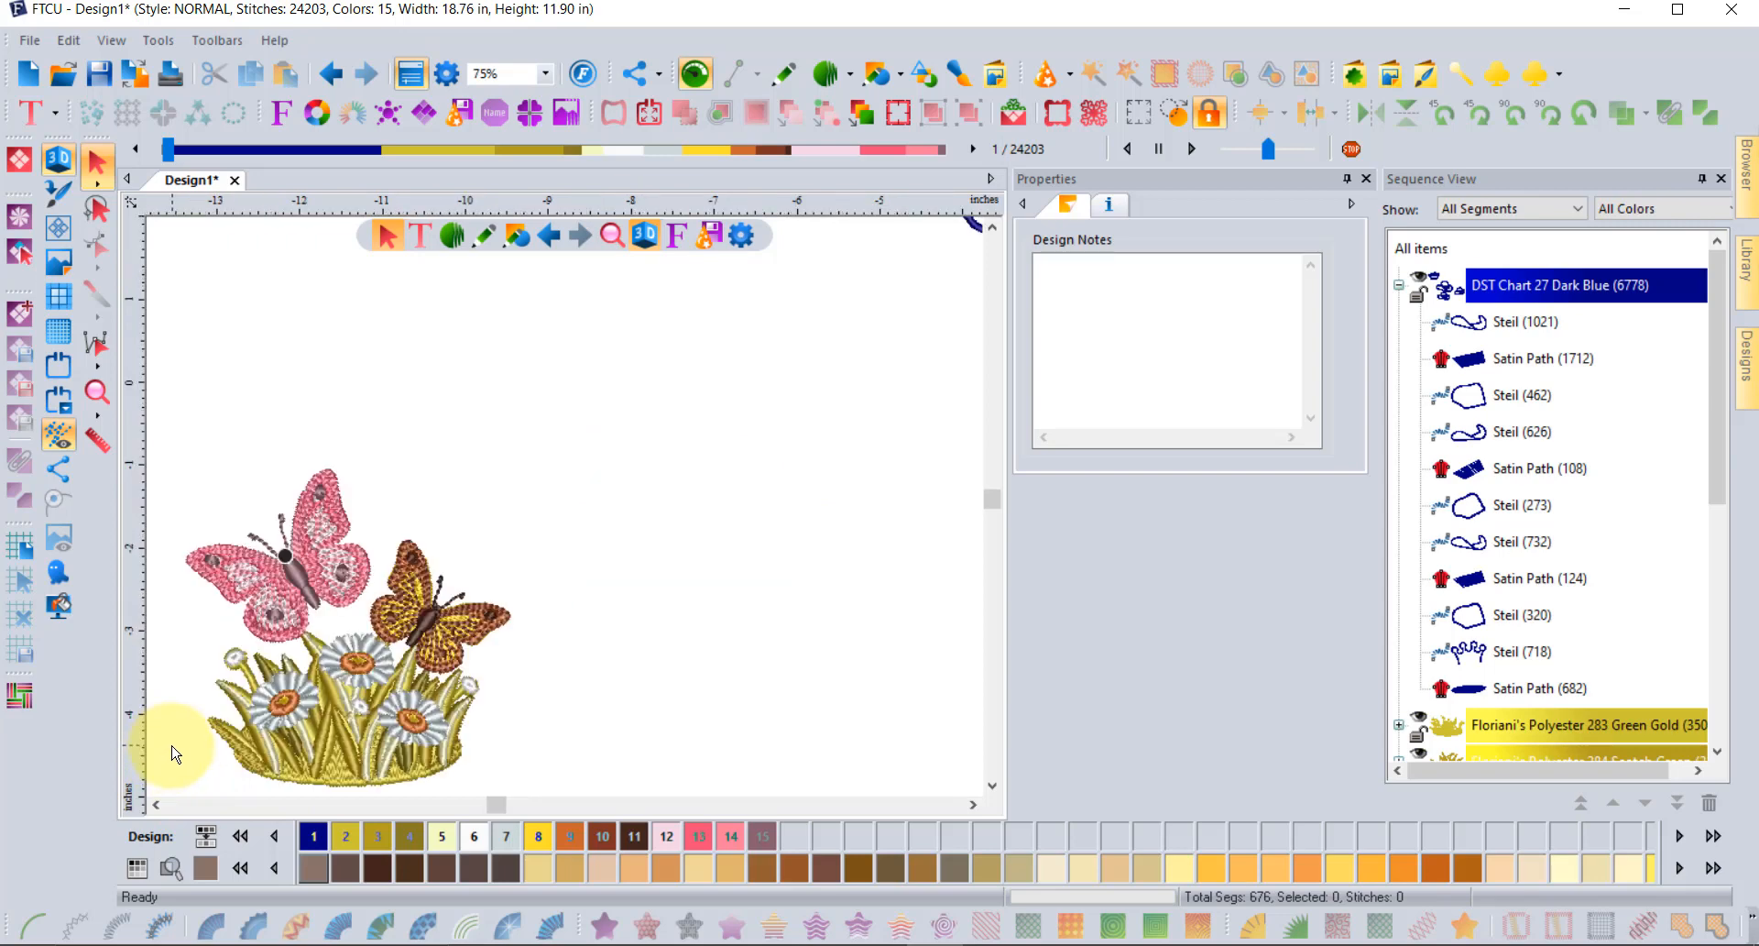
pyautogui.click(319, 673)
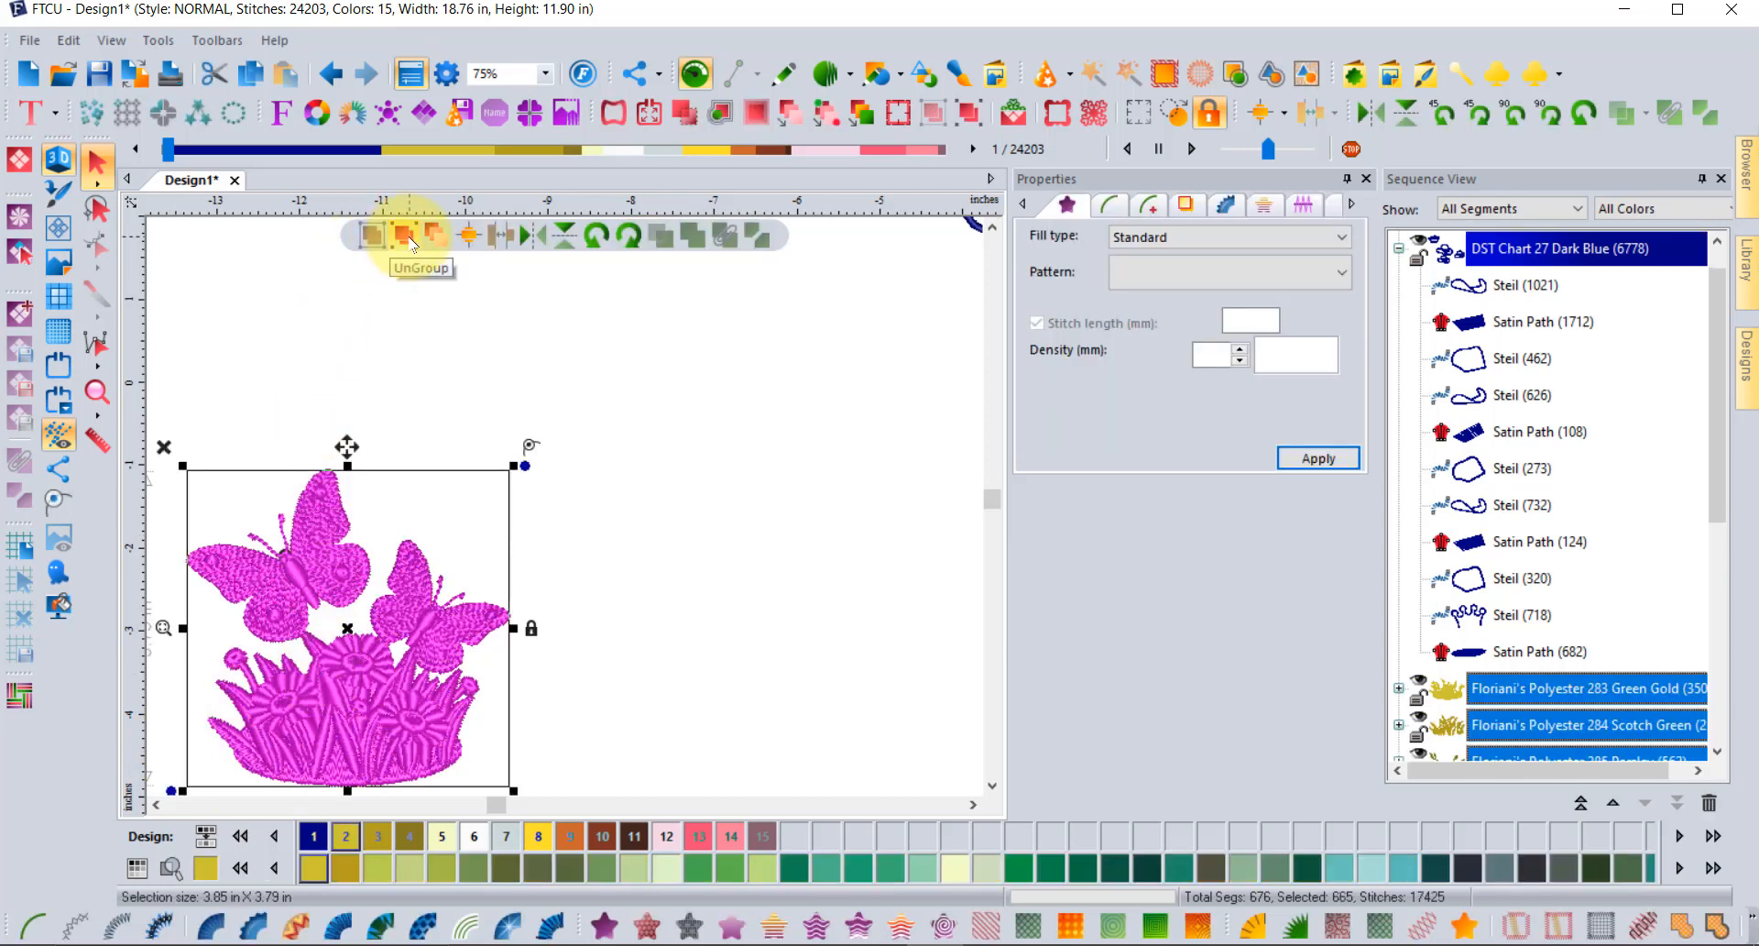
pyautogui.click(373, 381)
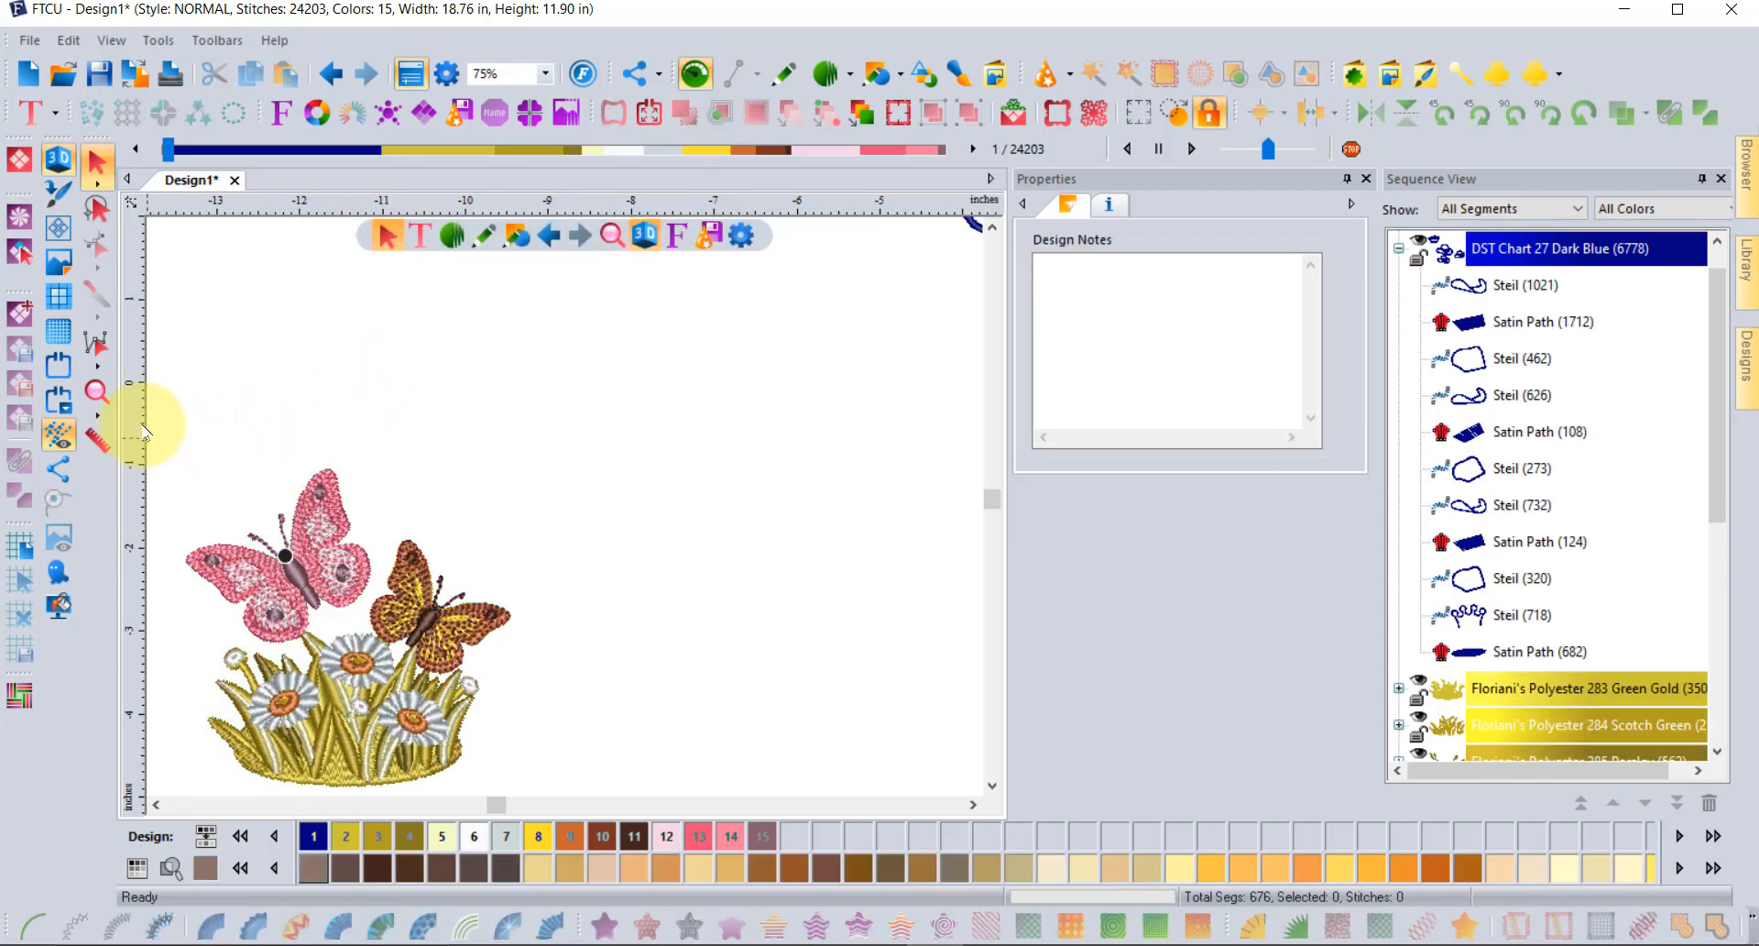
pyautogui.moveTo(149, 420); pyautogui.dragTo(374, 654)
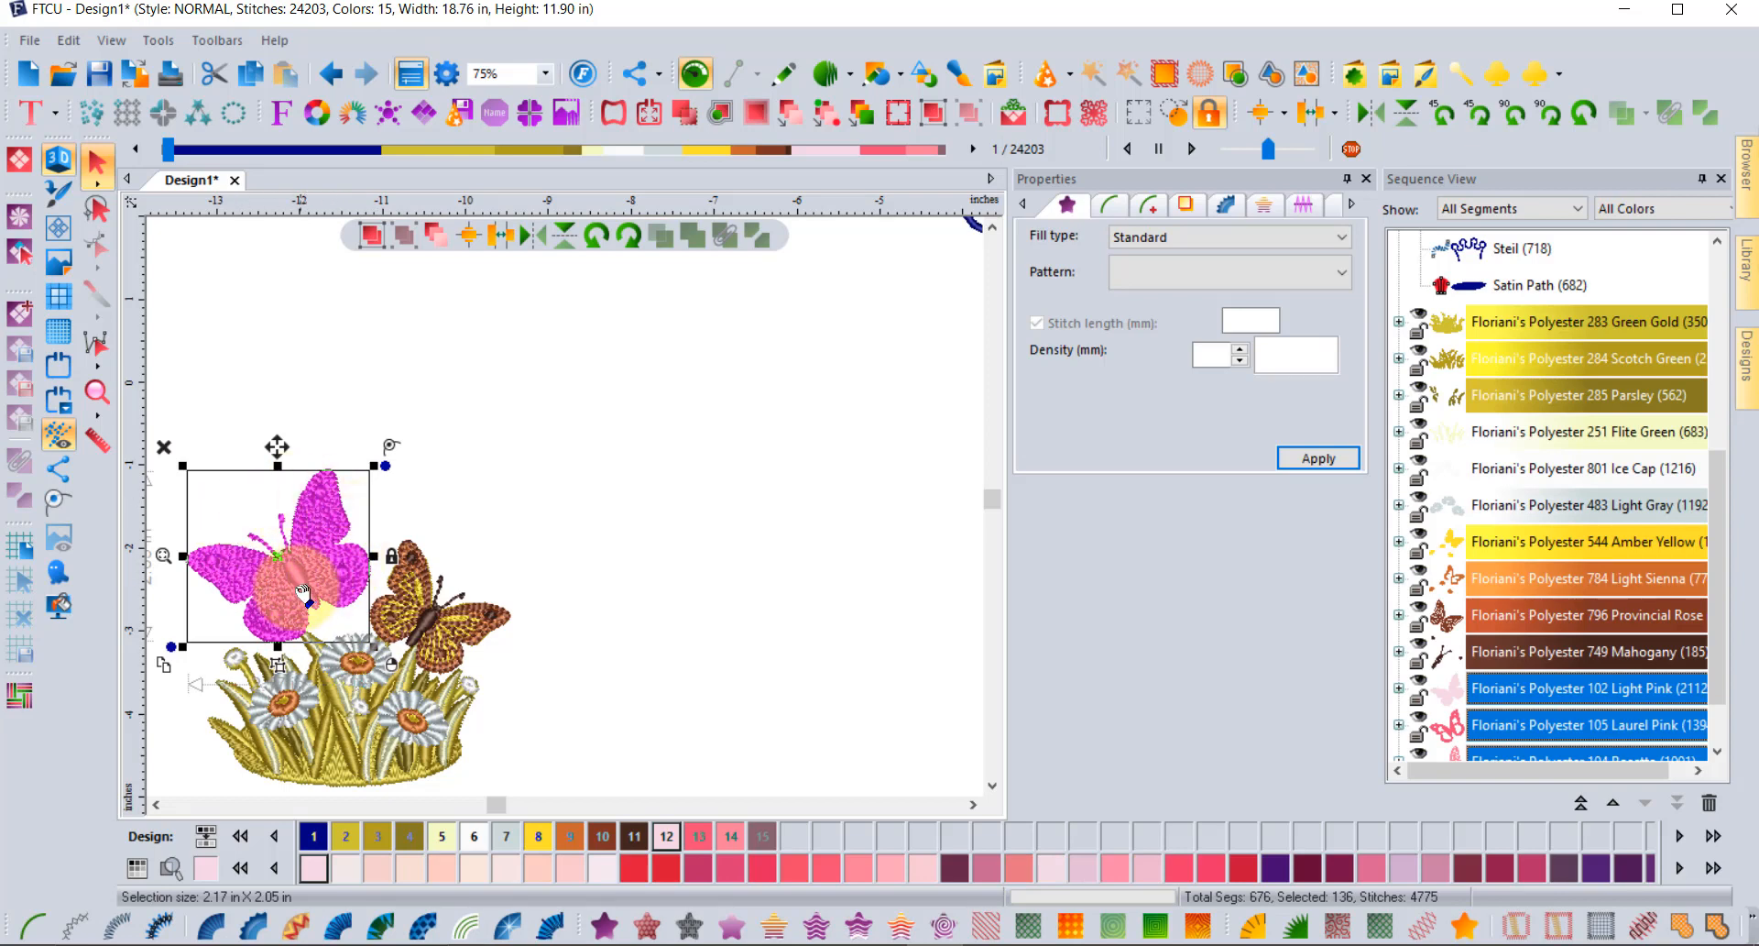
# Save the selected pink butterfly as a symbol named butterfly3, then deselect it.
pyautogui.click(153, 41)
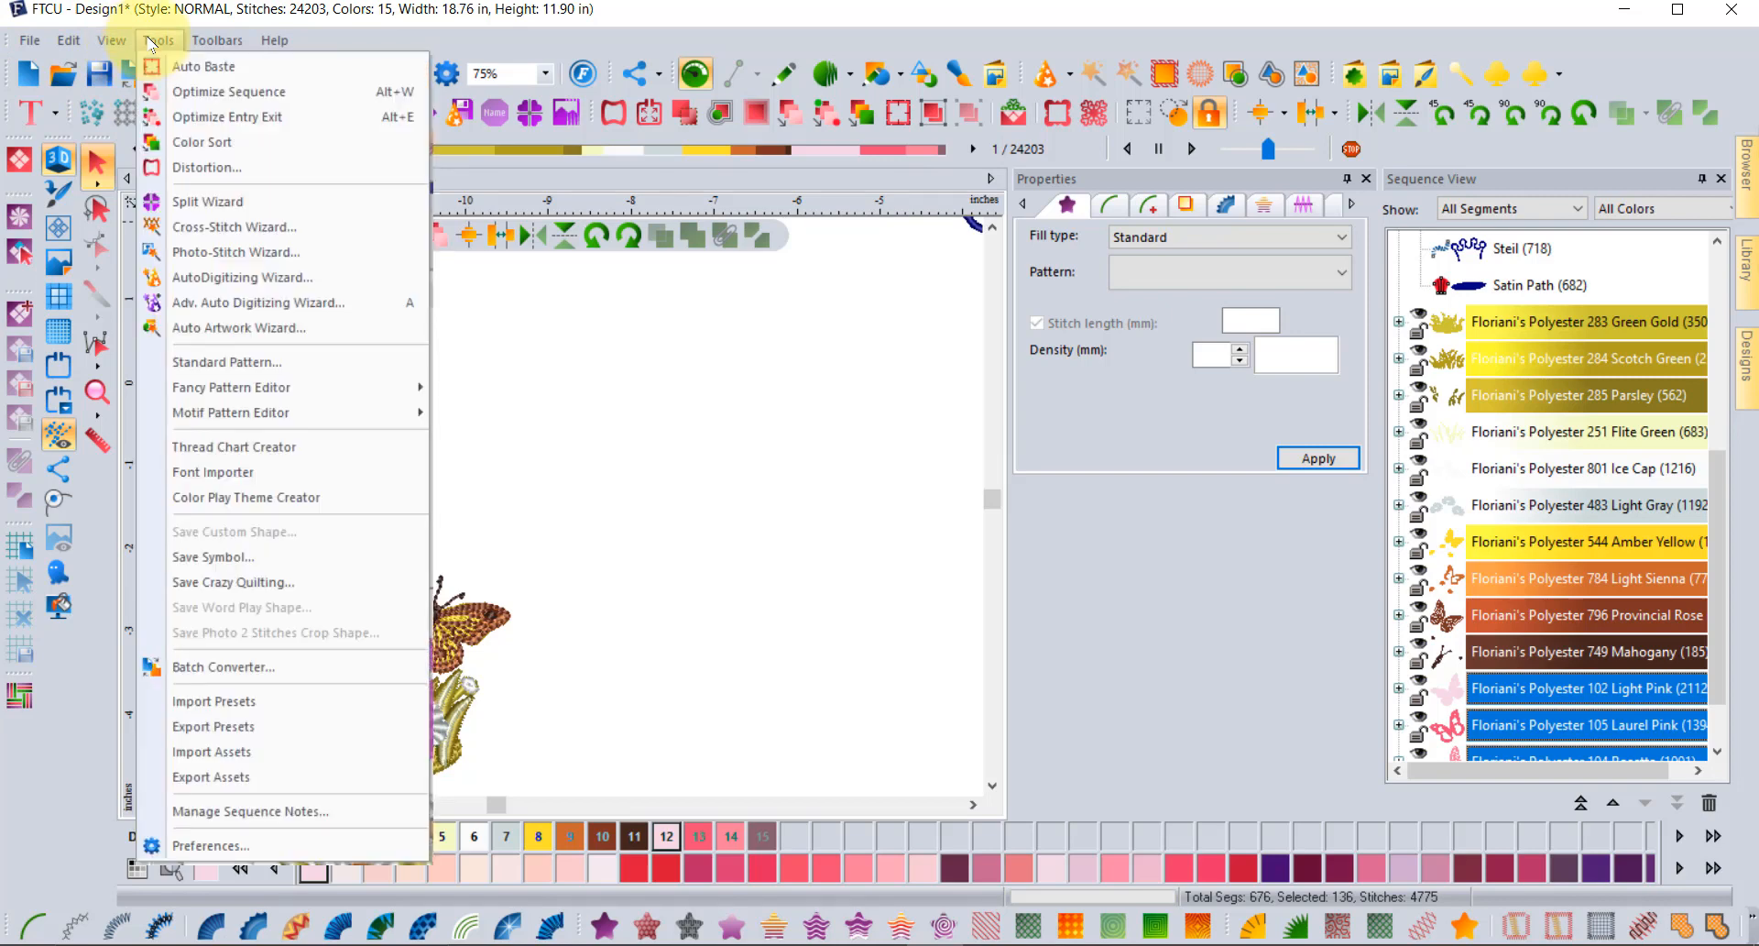
pyautogui.click(254, 561)
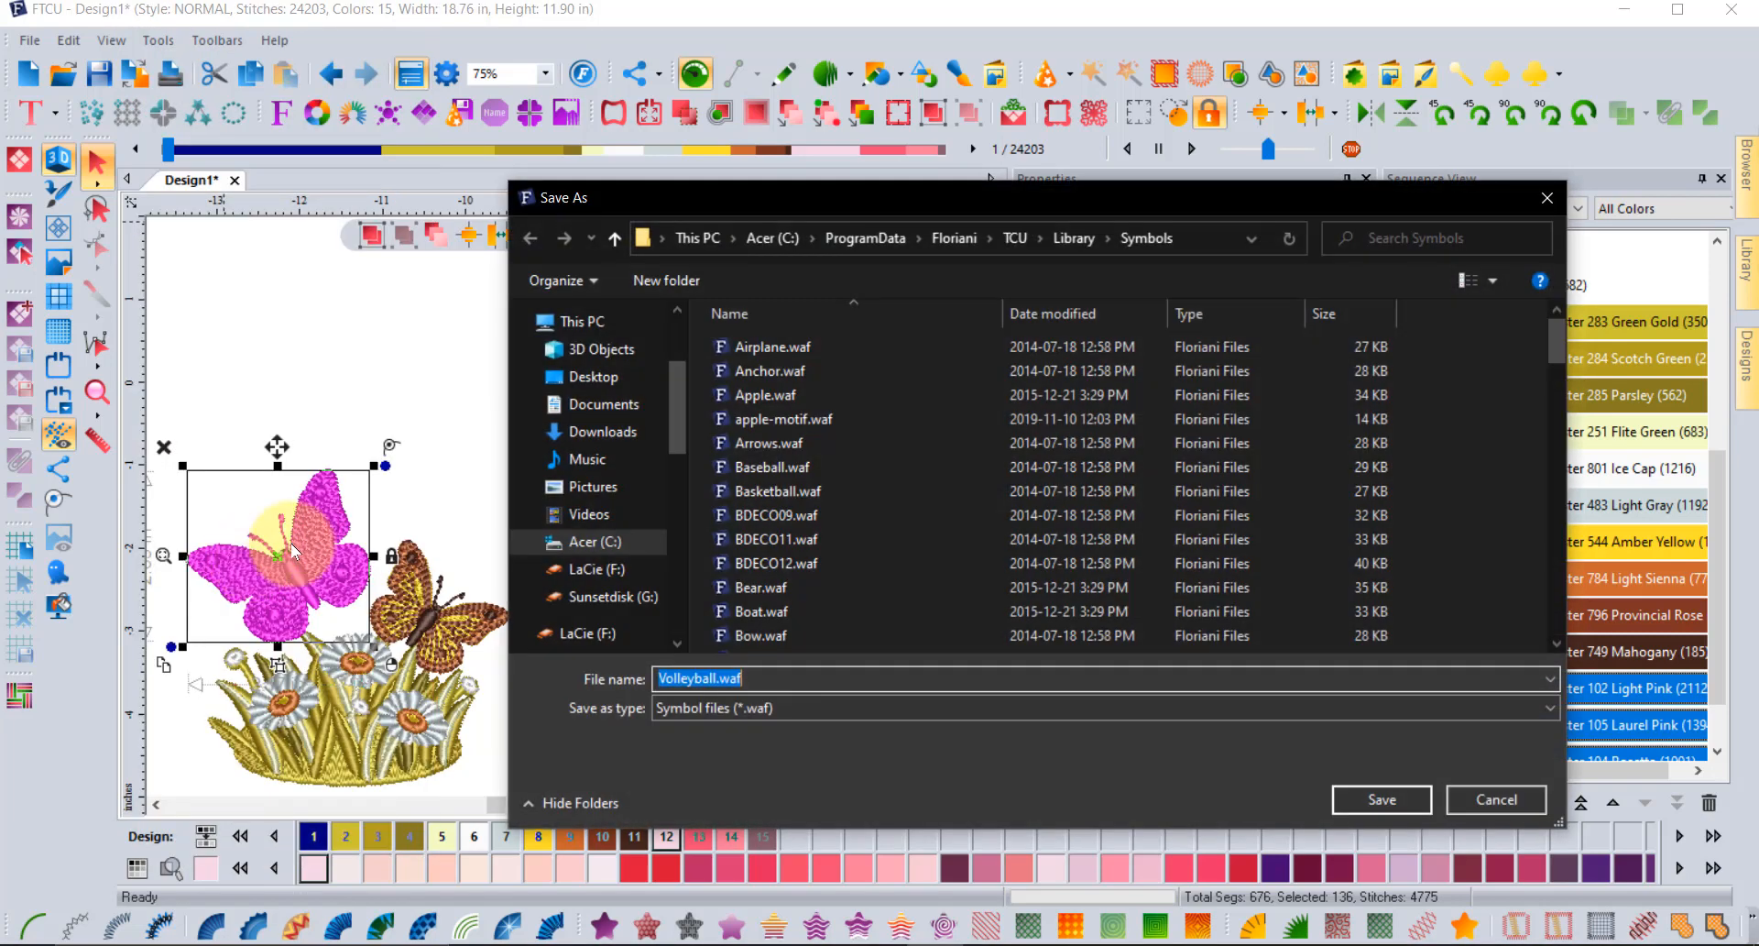
pyautogui.write('butt')
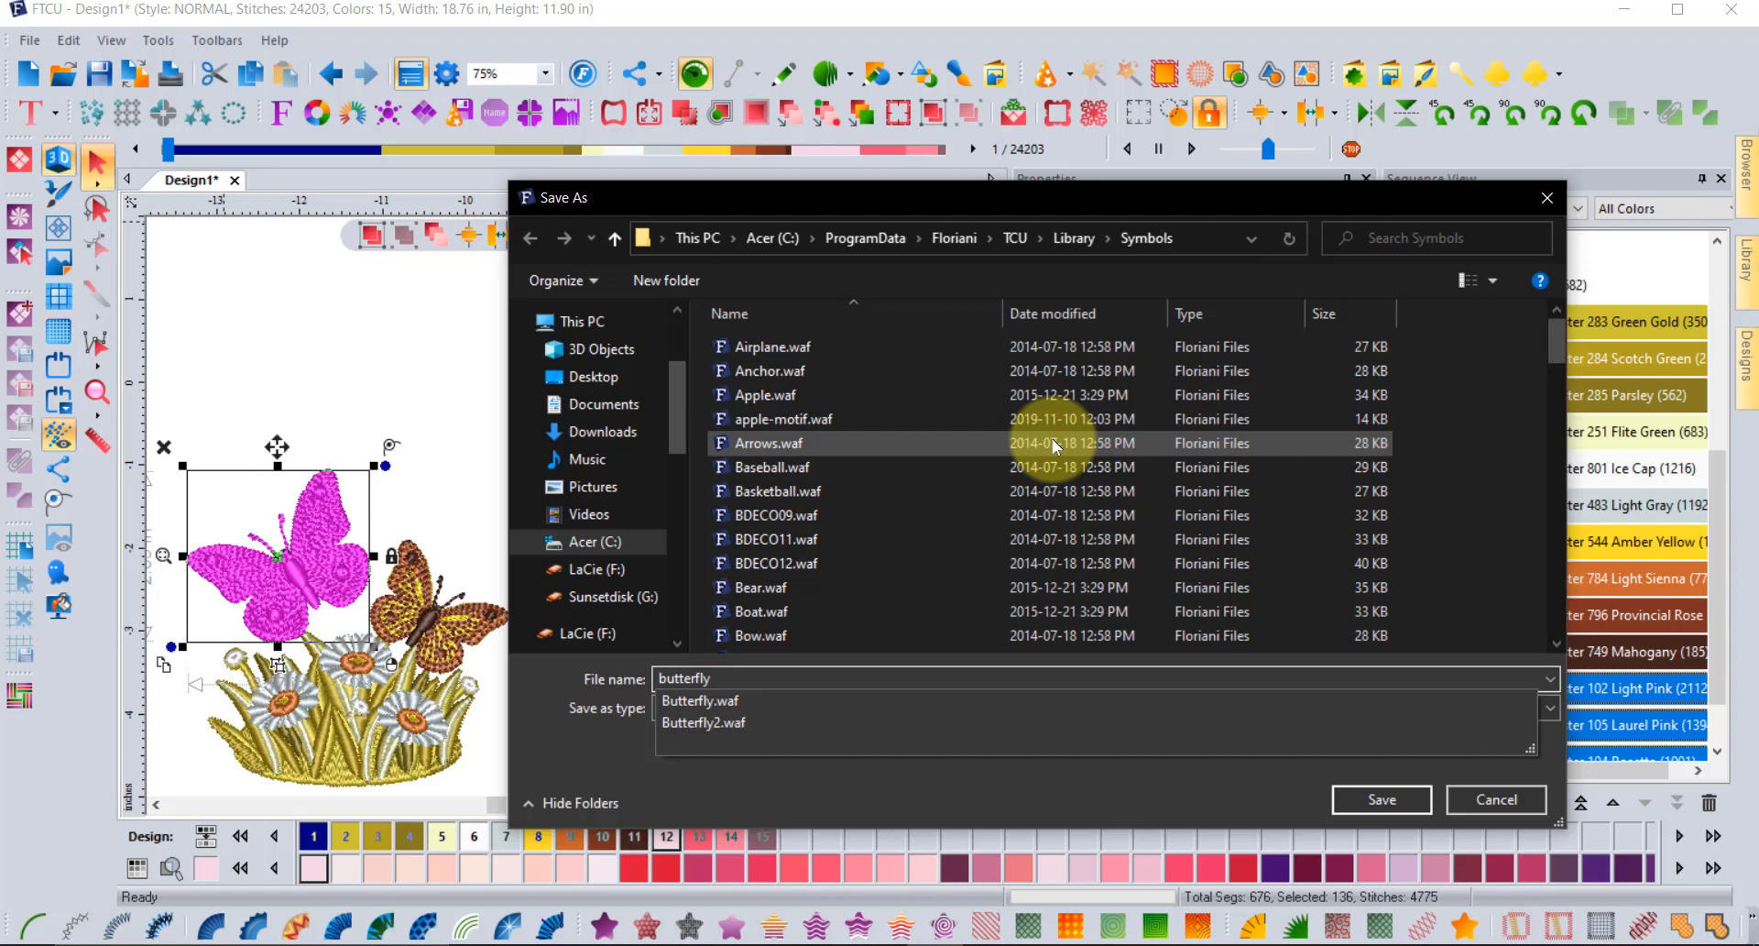
pyautogui.write('erfly3')
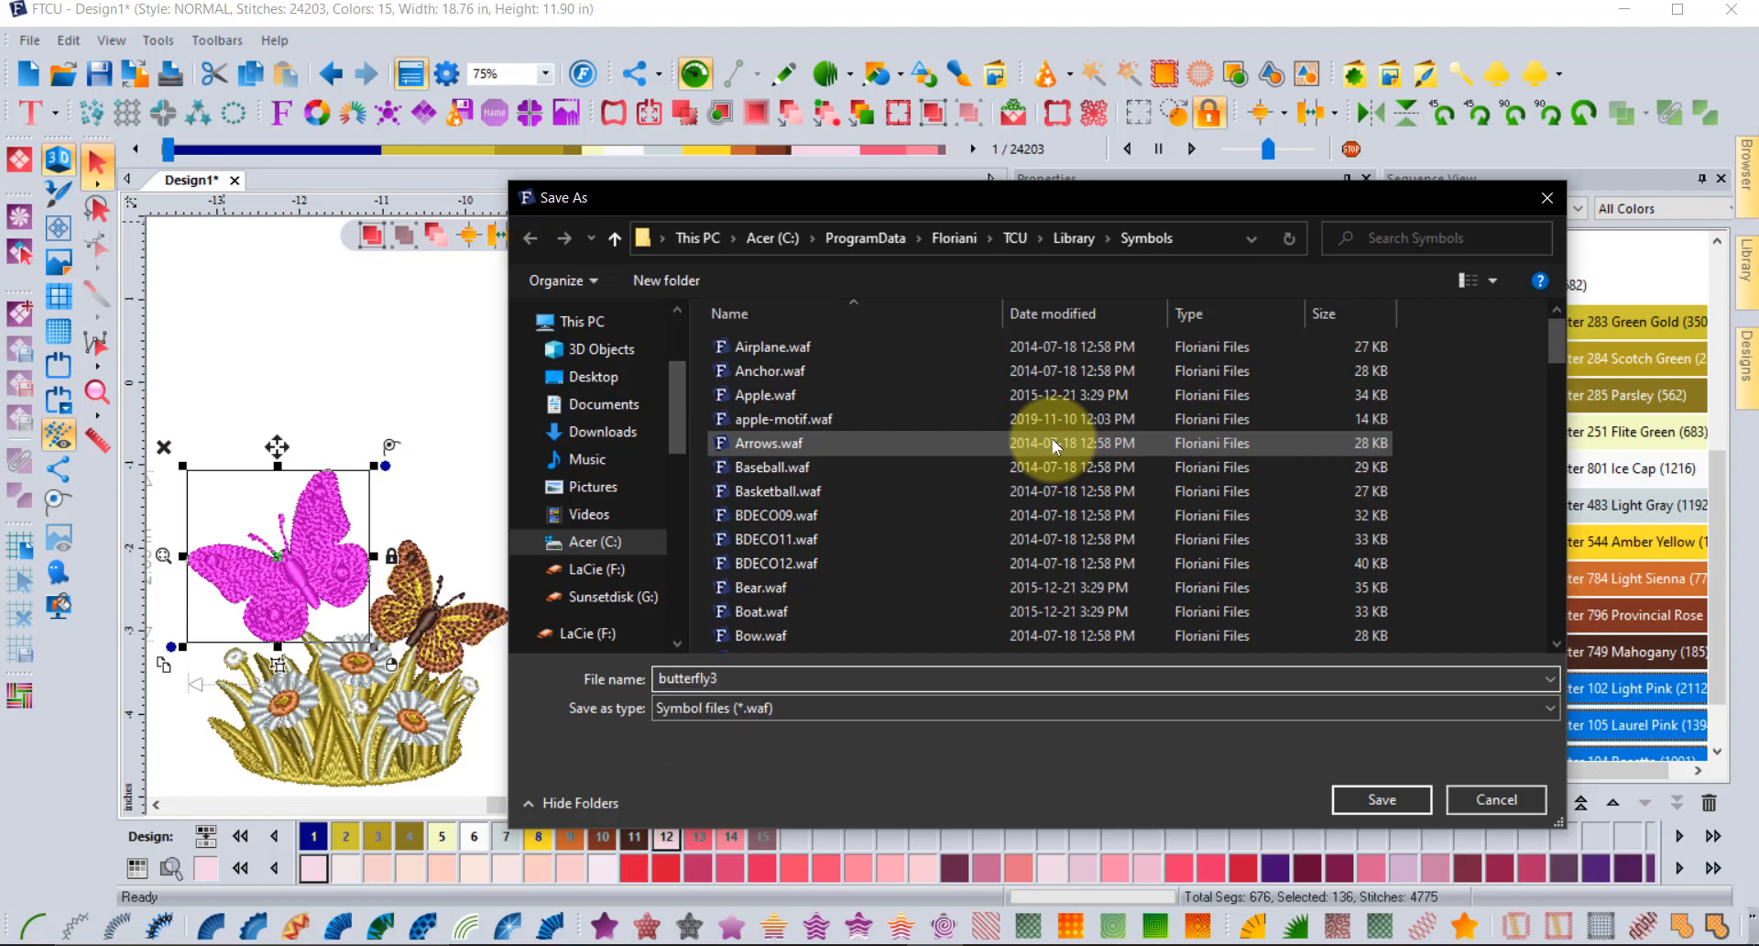
pyautogui.click(1400, 796)
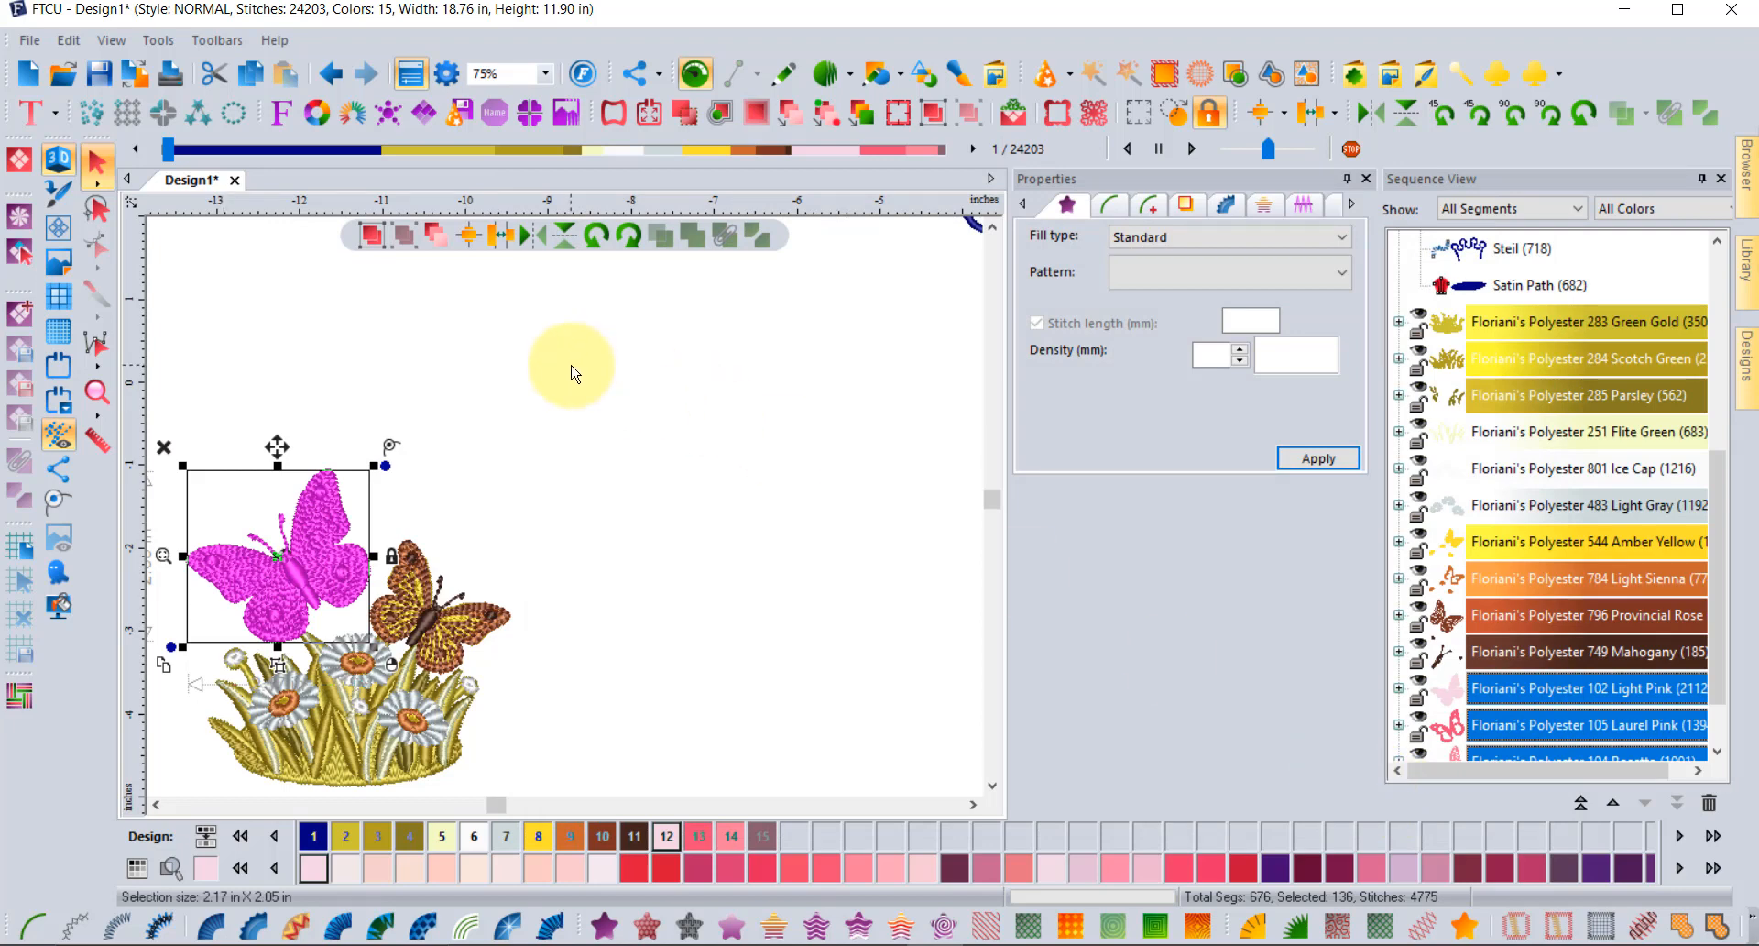
pyautogui.click(572, 373)
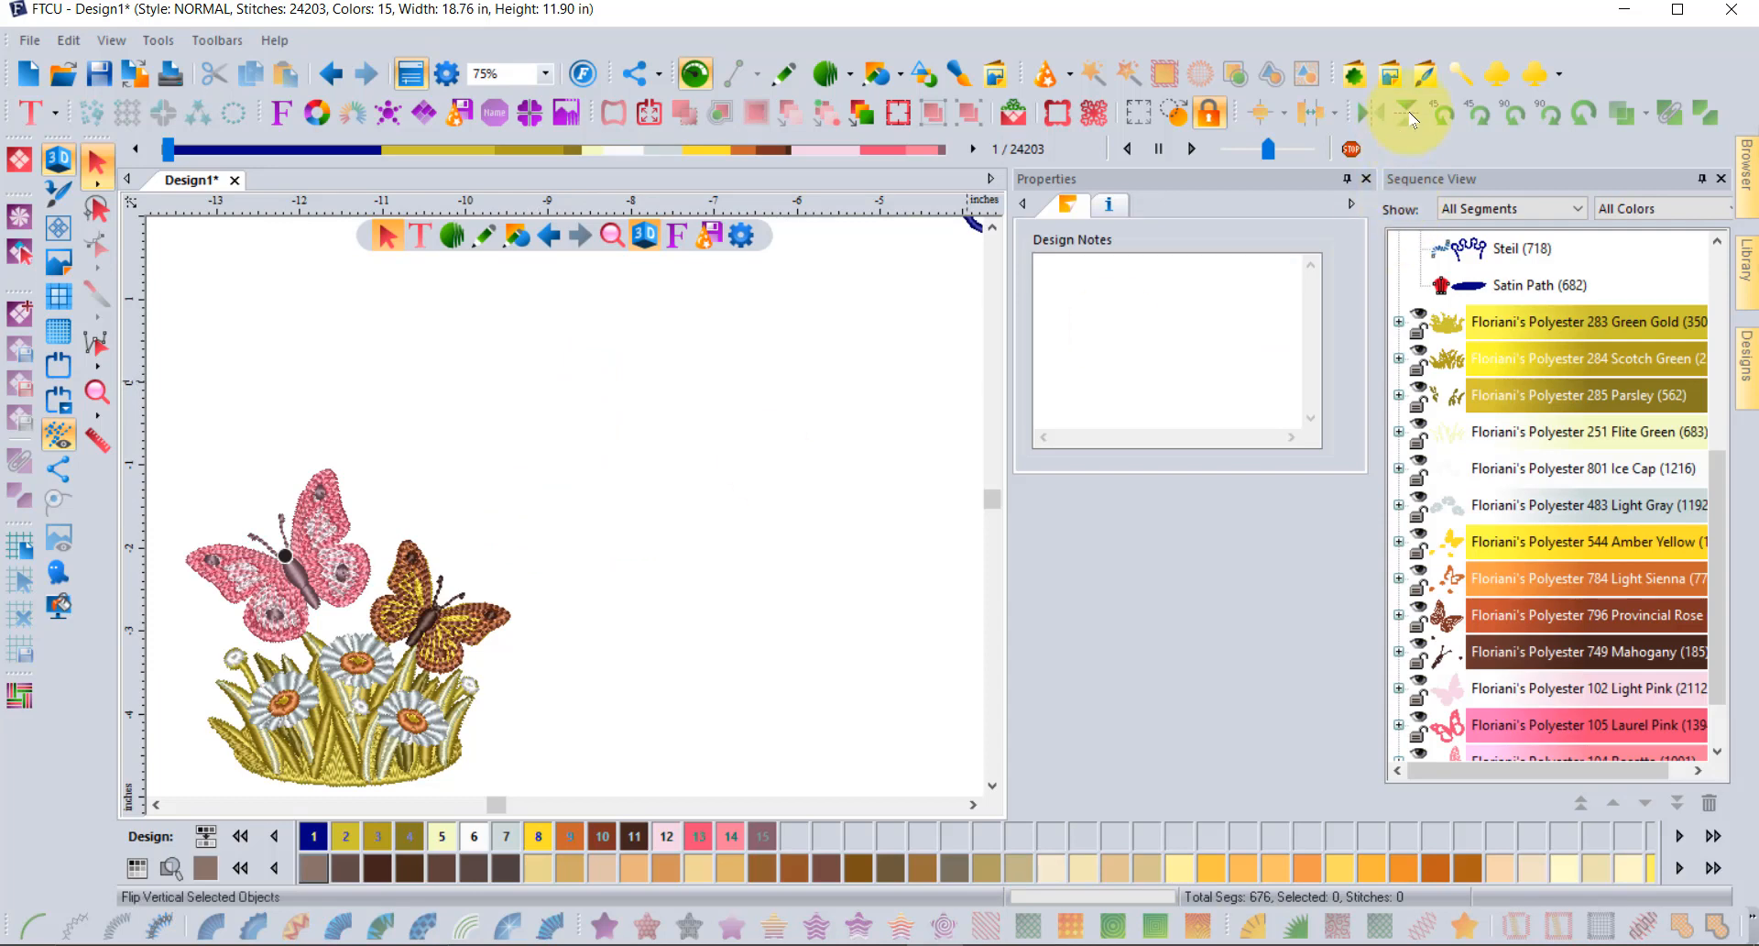
# Insert the butterfly3 symbol to the right of the butterfly and flower design, larger than the original pink butterfly.
pyautogui.click(1498, 75)
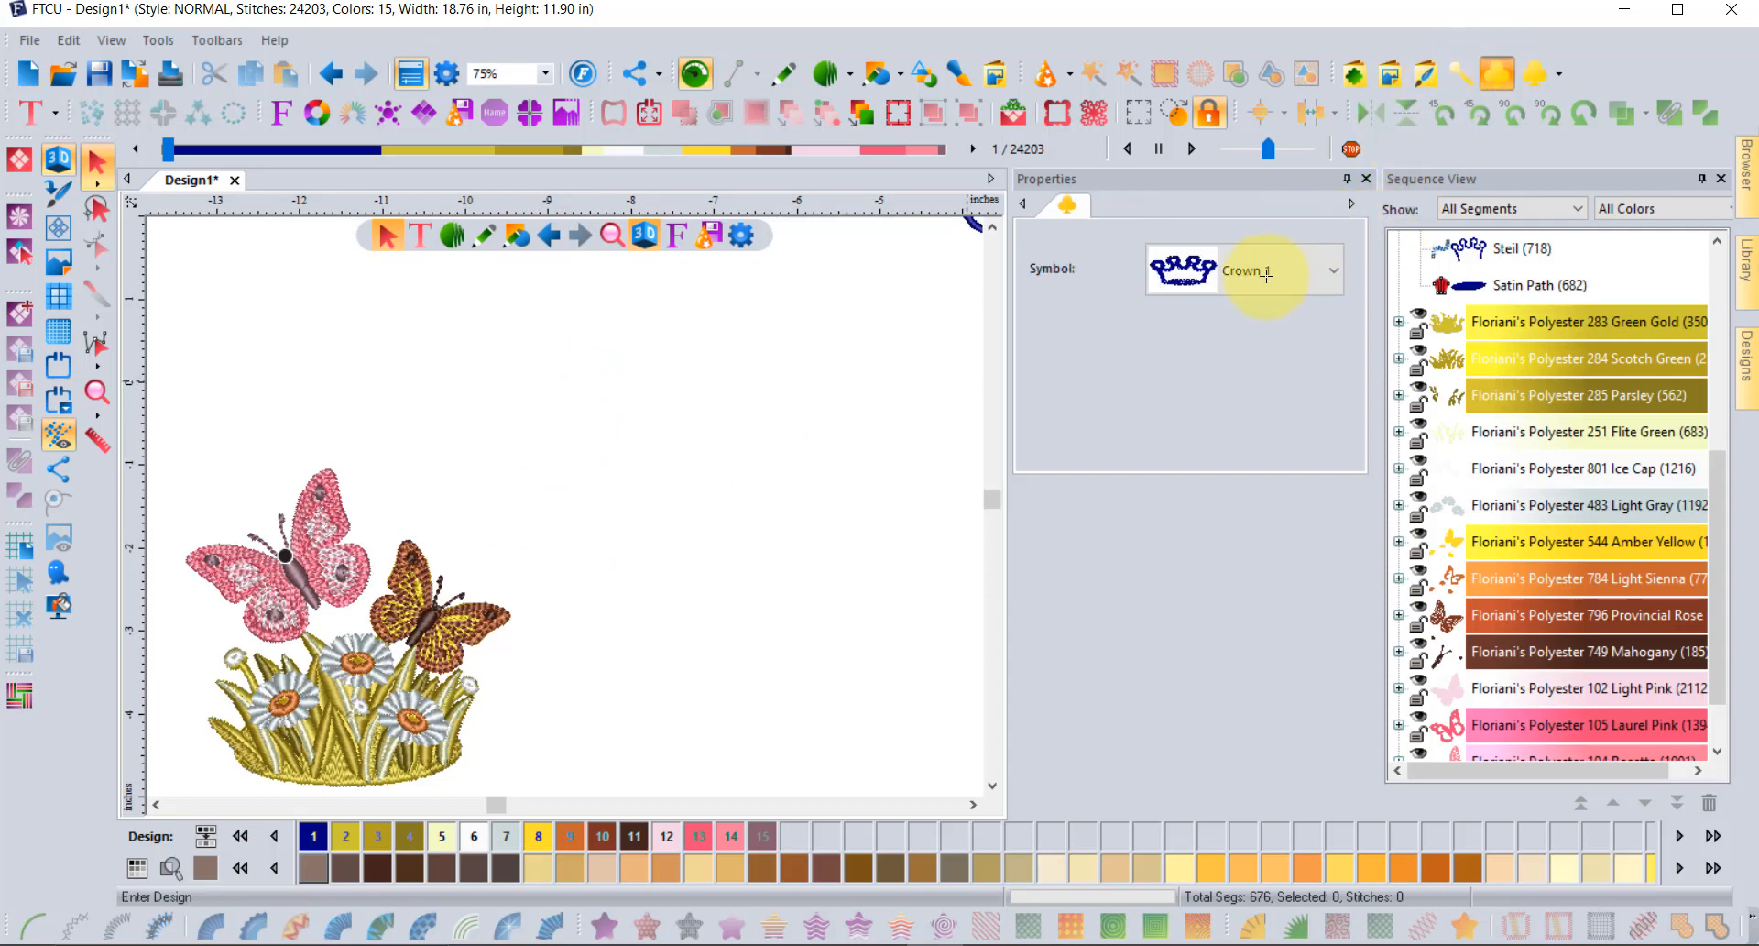
pyautogui.click(1235, 269)
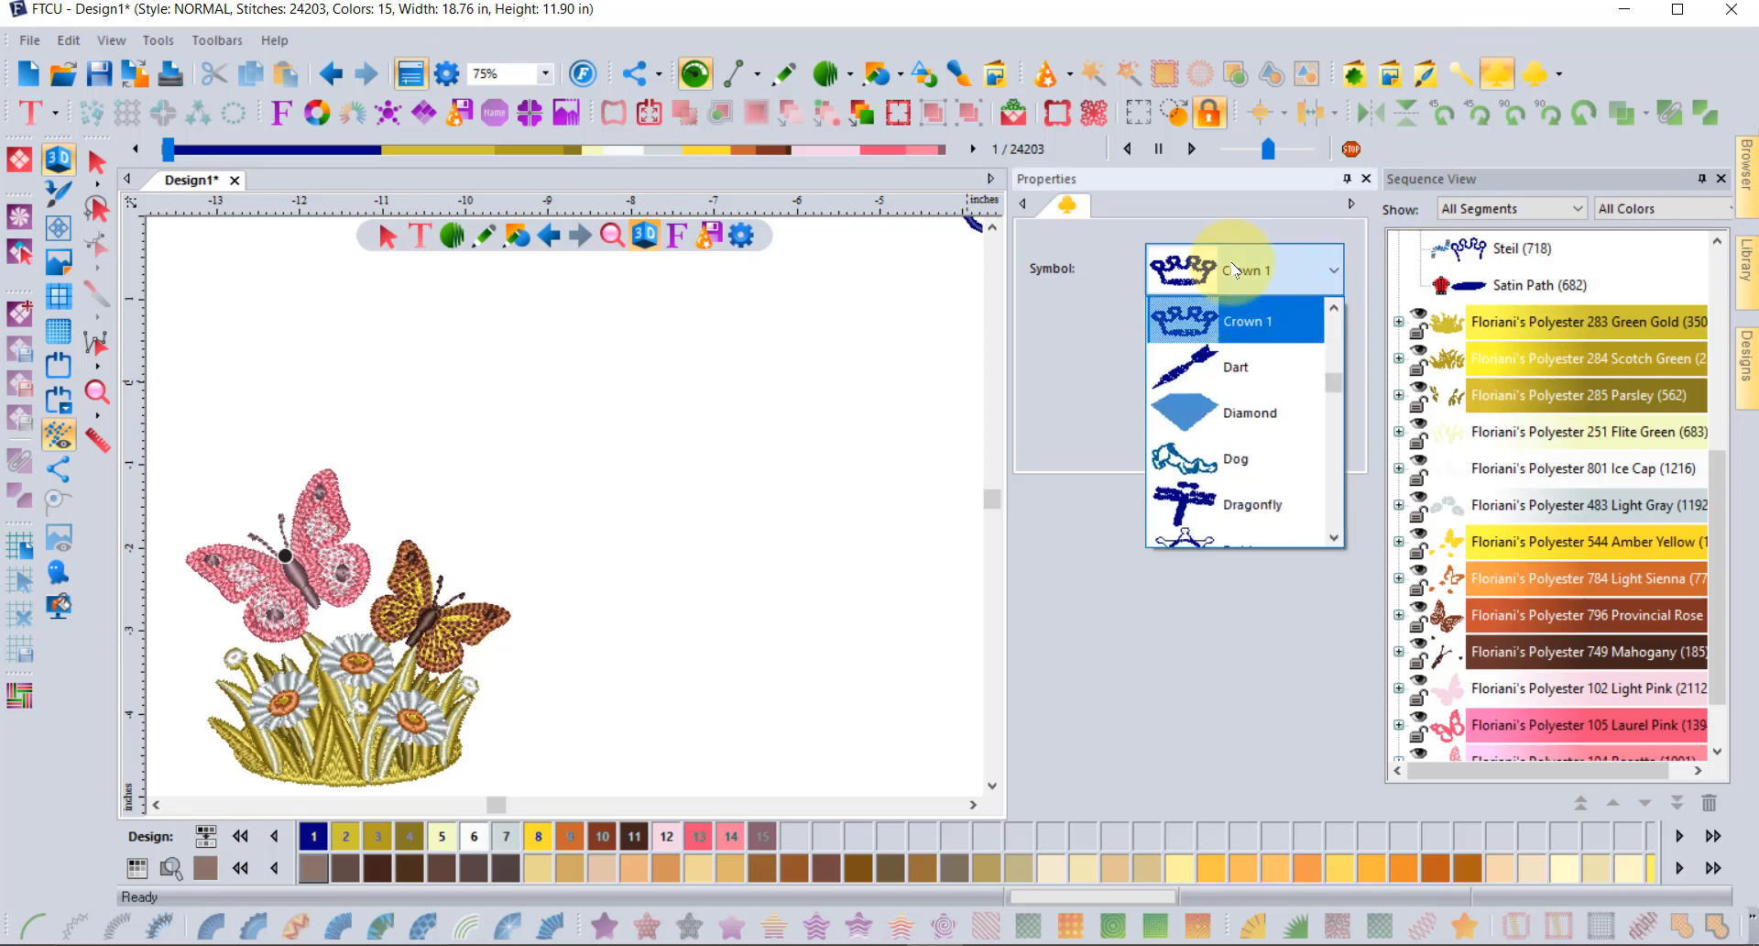
pyautogui.scroll(3, 1255, 427)
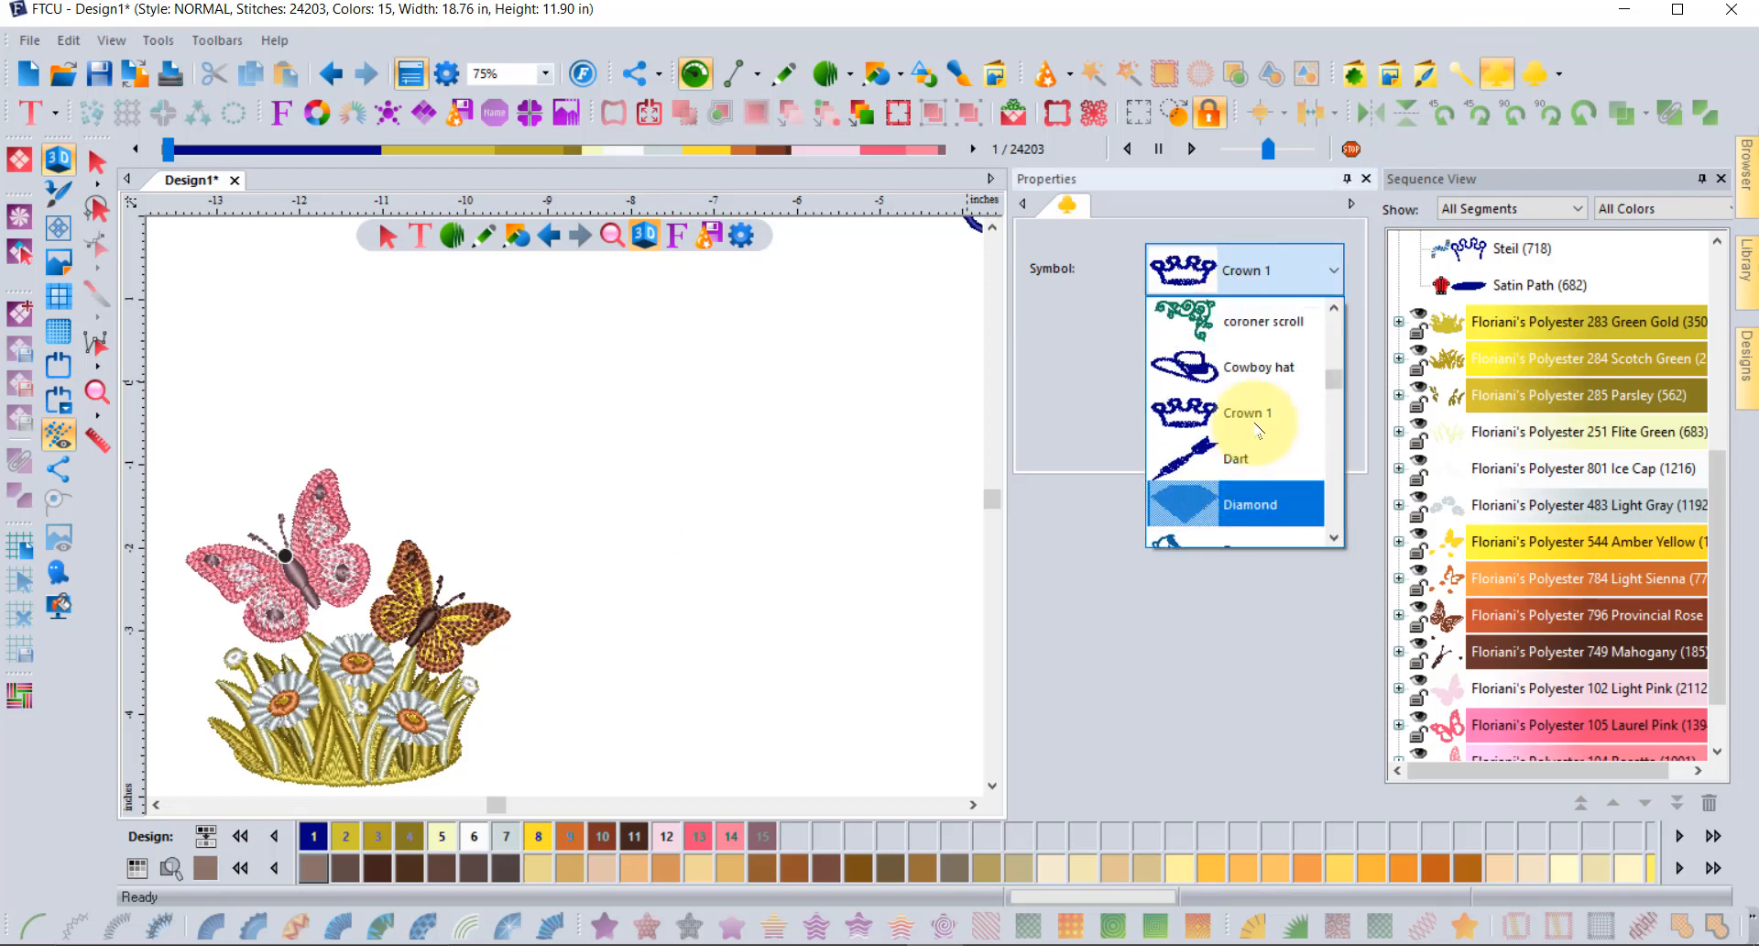
pyautogui.scroll(1, 1259, 429)
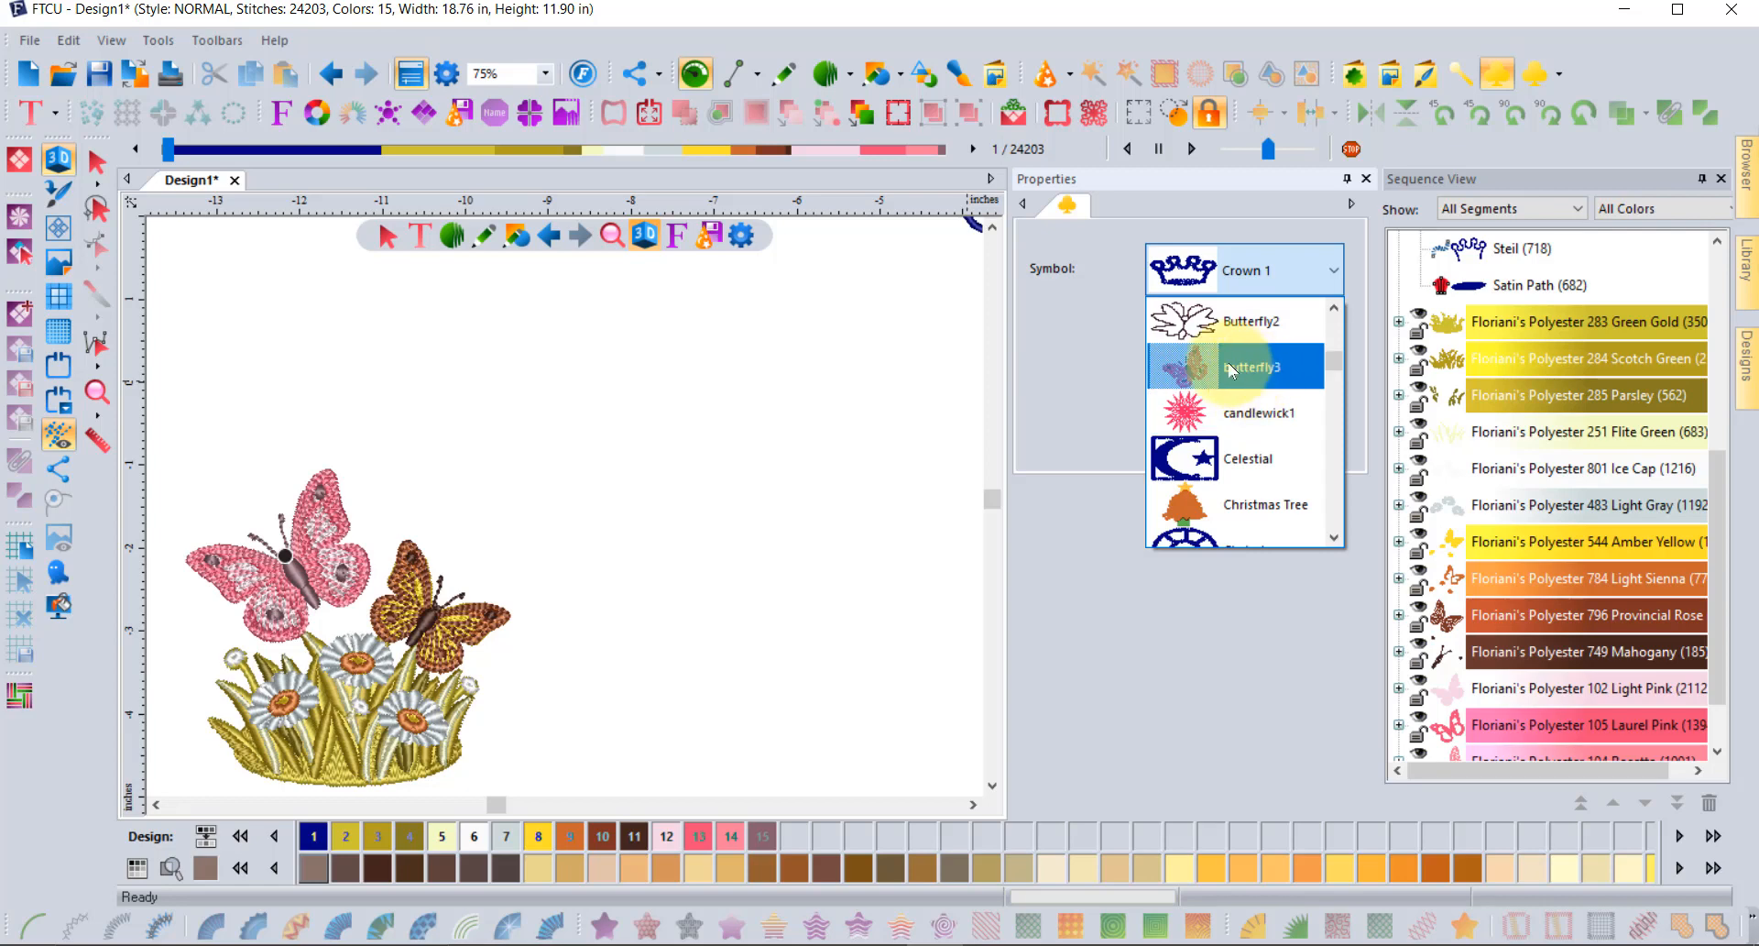
pyautogui.scroll(2, 1257, 369)
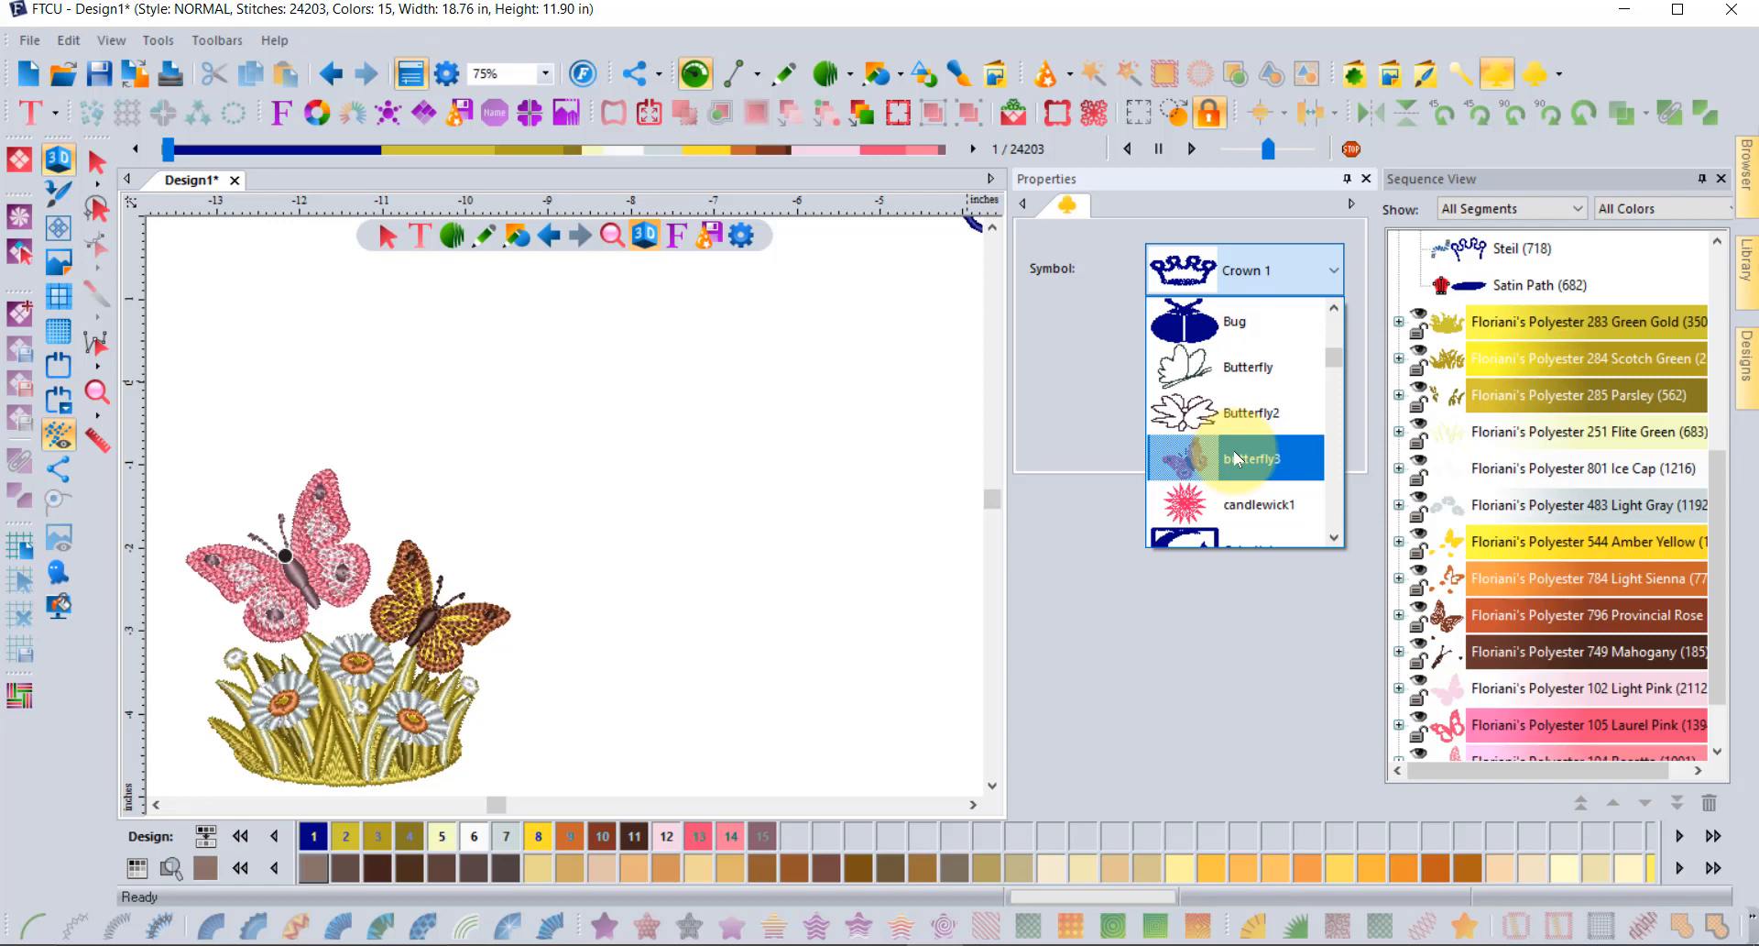
pyautogui.scroll(-4, 1233, 449)
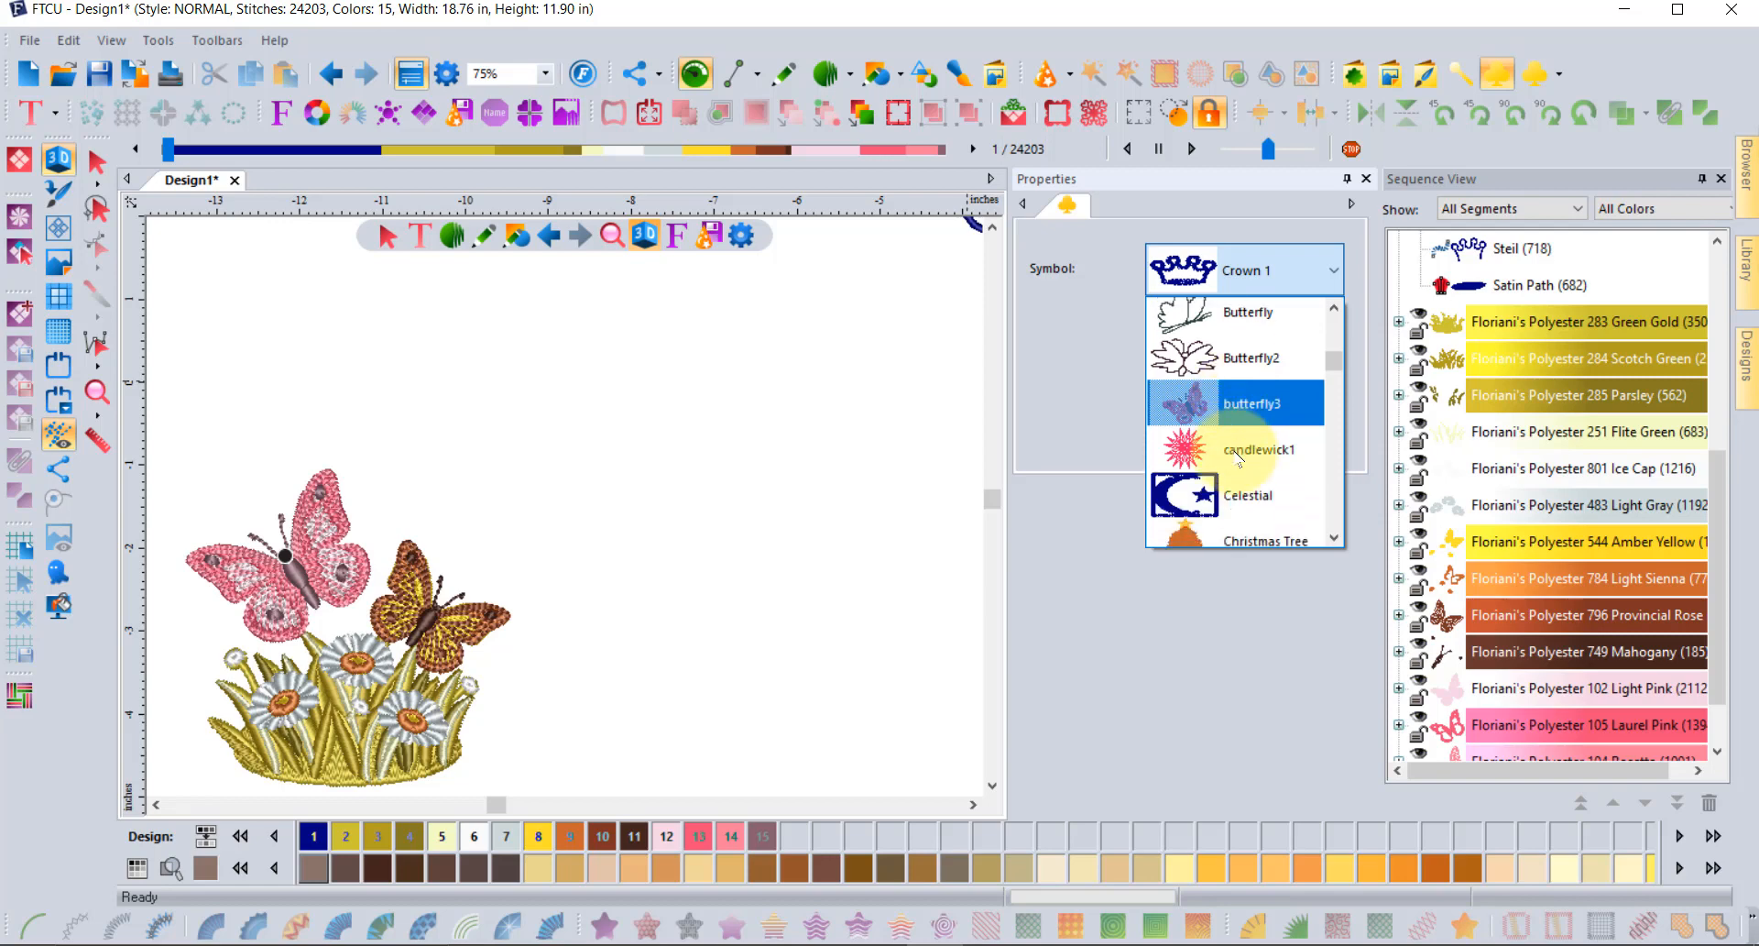
pyautogui.scroll(-4, 1234, 431)
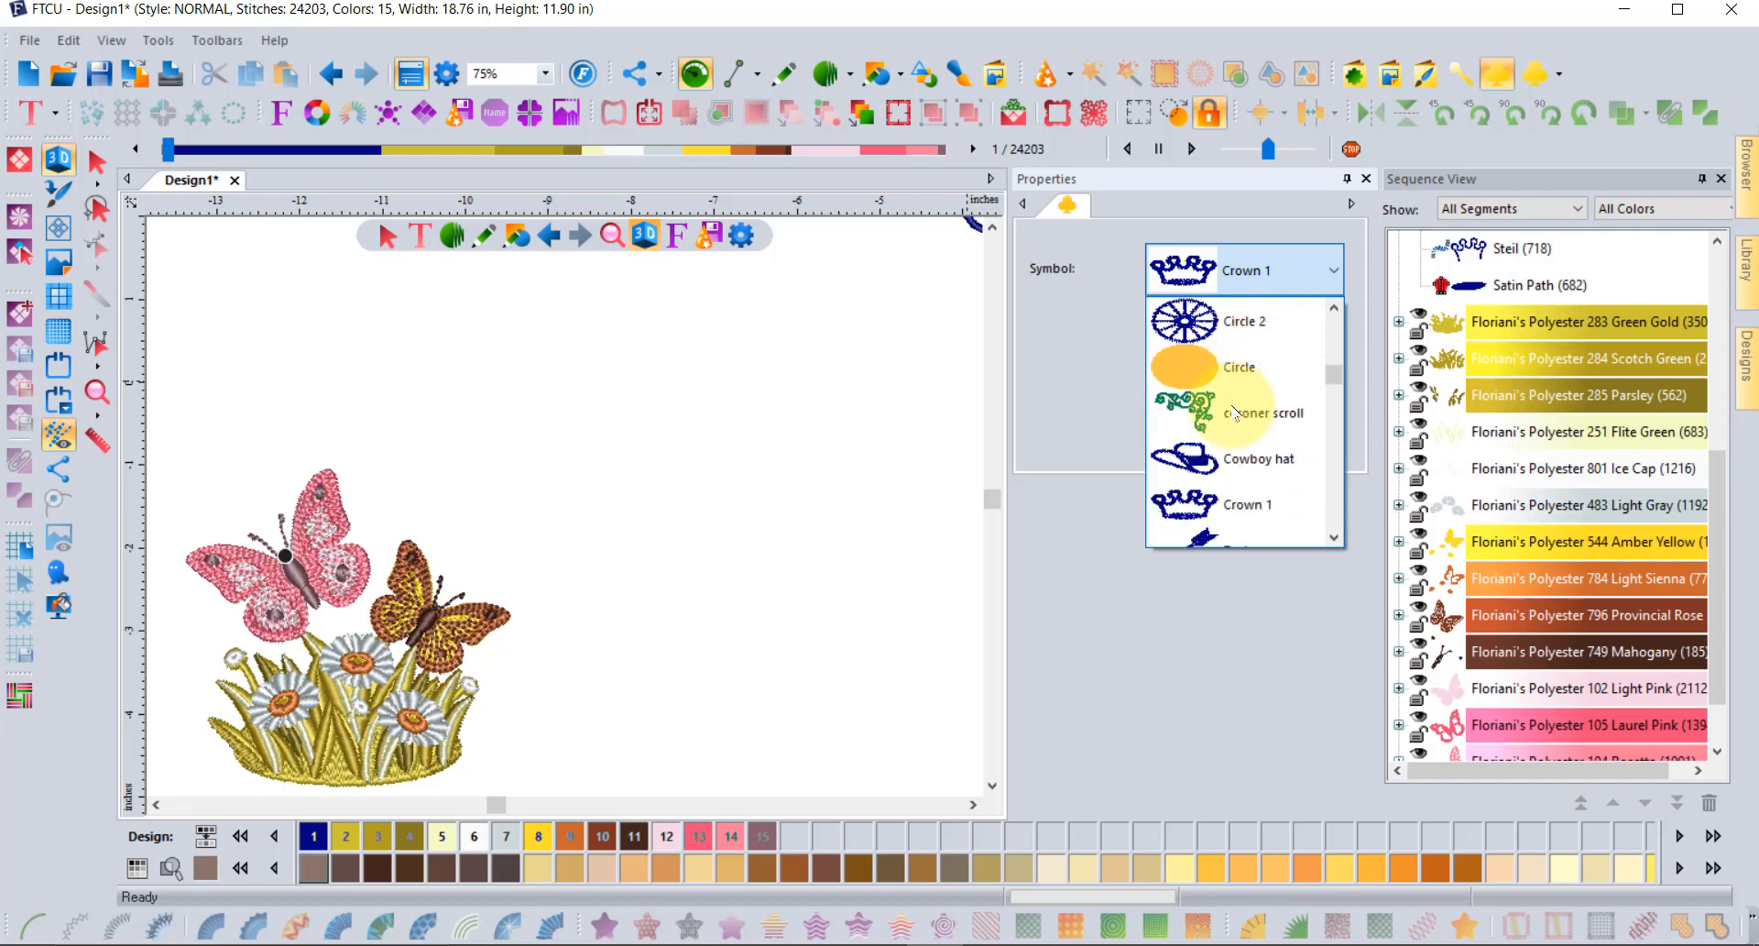
pyautogui.scroll(5, 1233, 412)
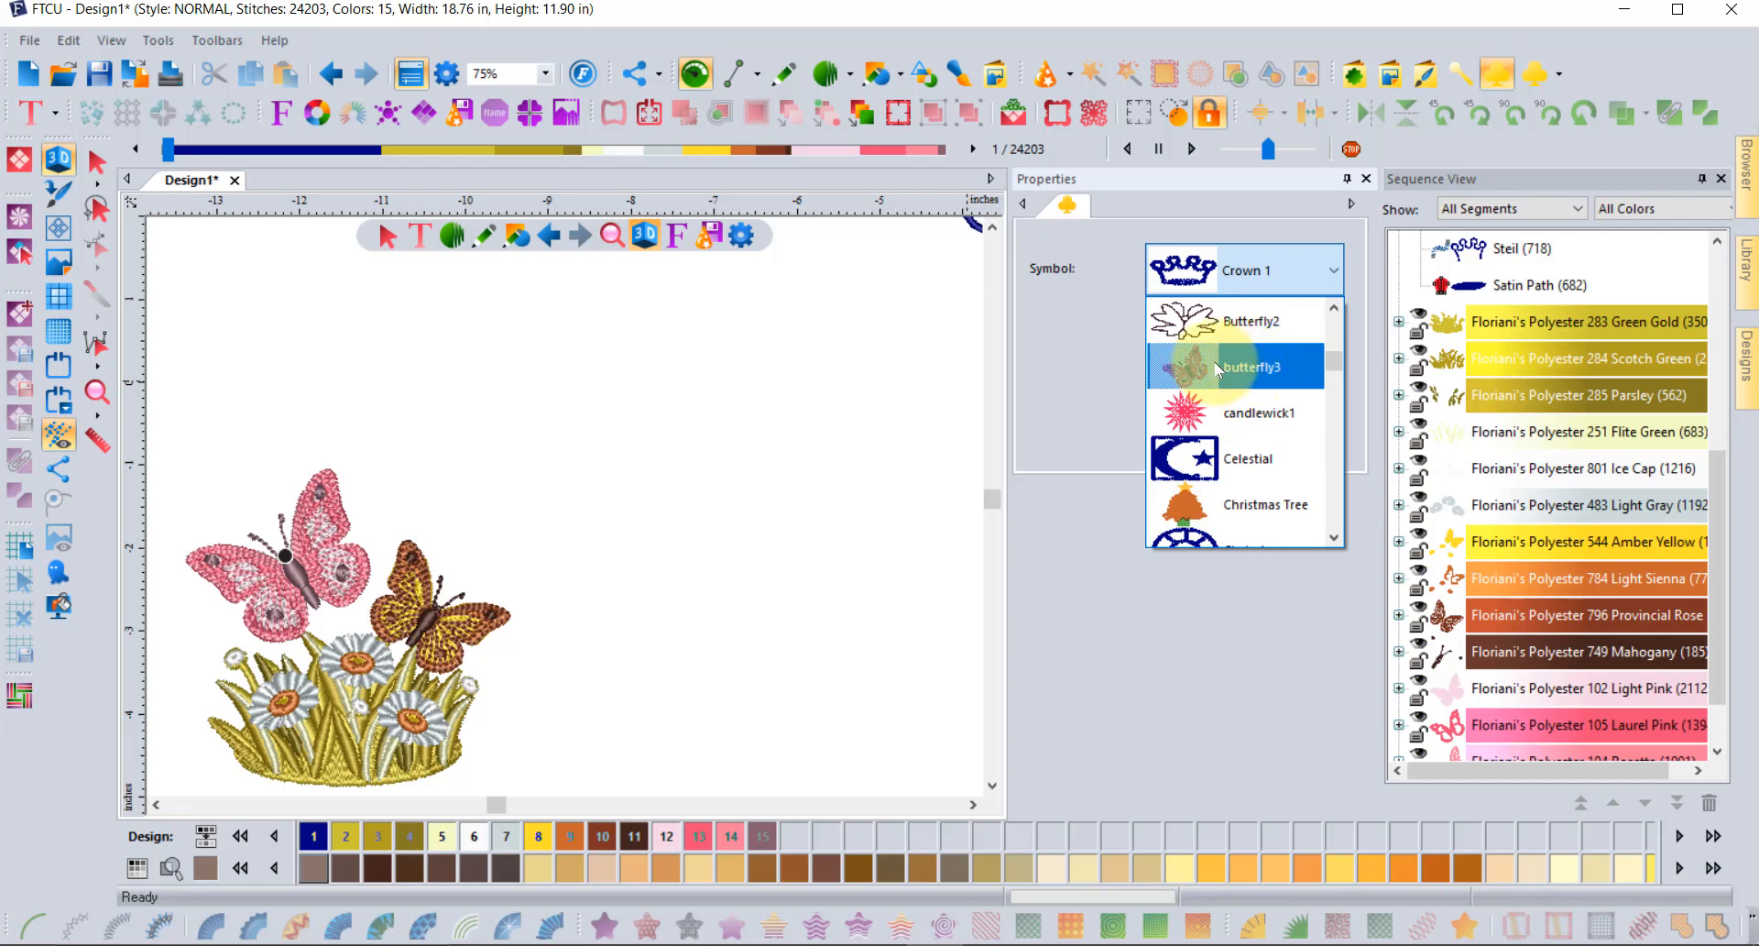
pyautogui.click(1219, 369)
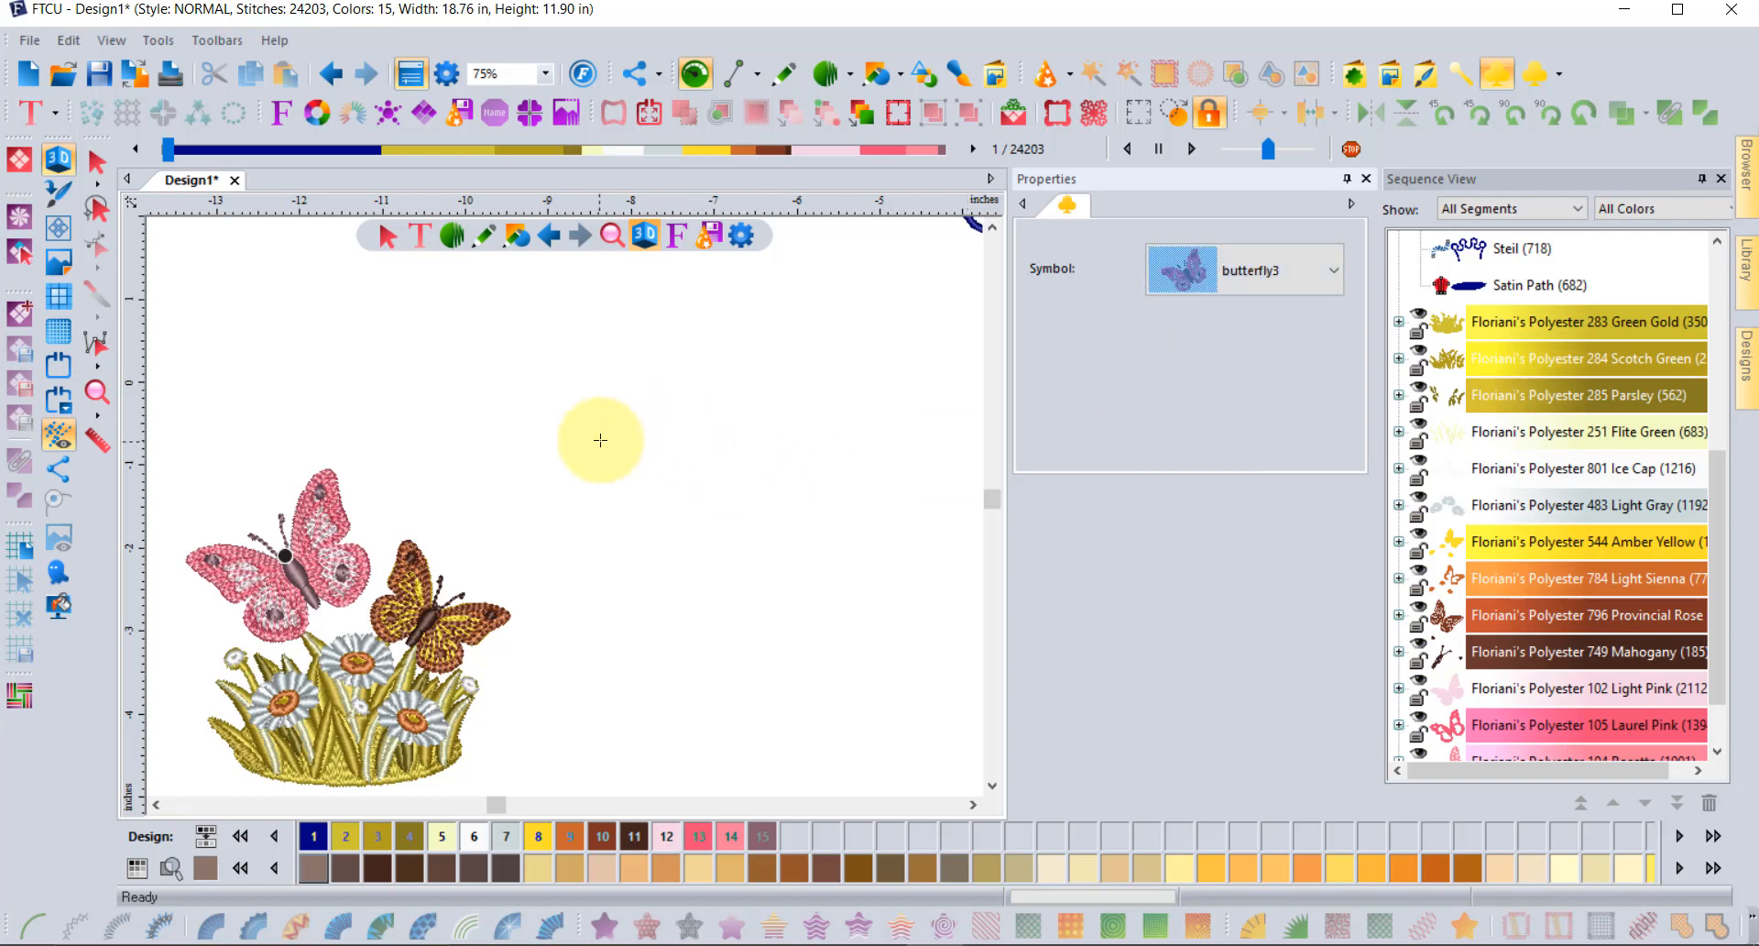
pyautogui.moveTo(597, 436); pyautogui.dragTo(841, 645)
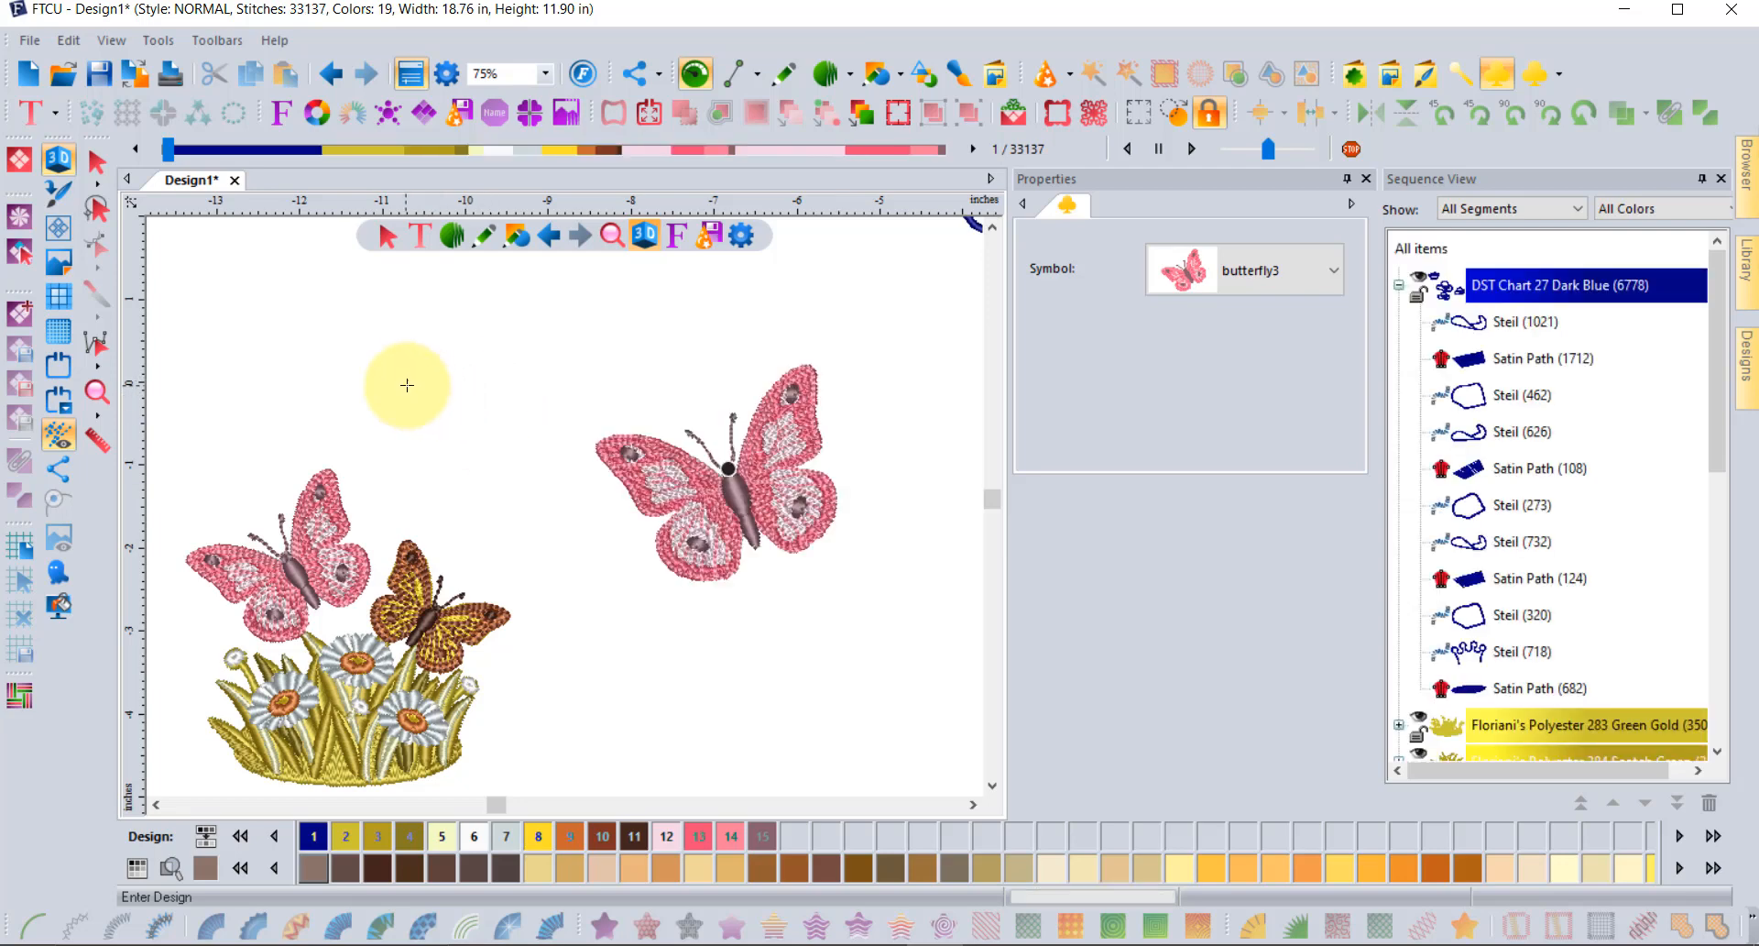
pyautogui.click(541, 513)
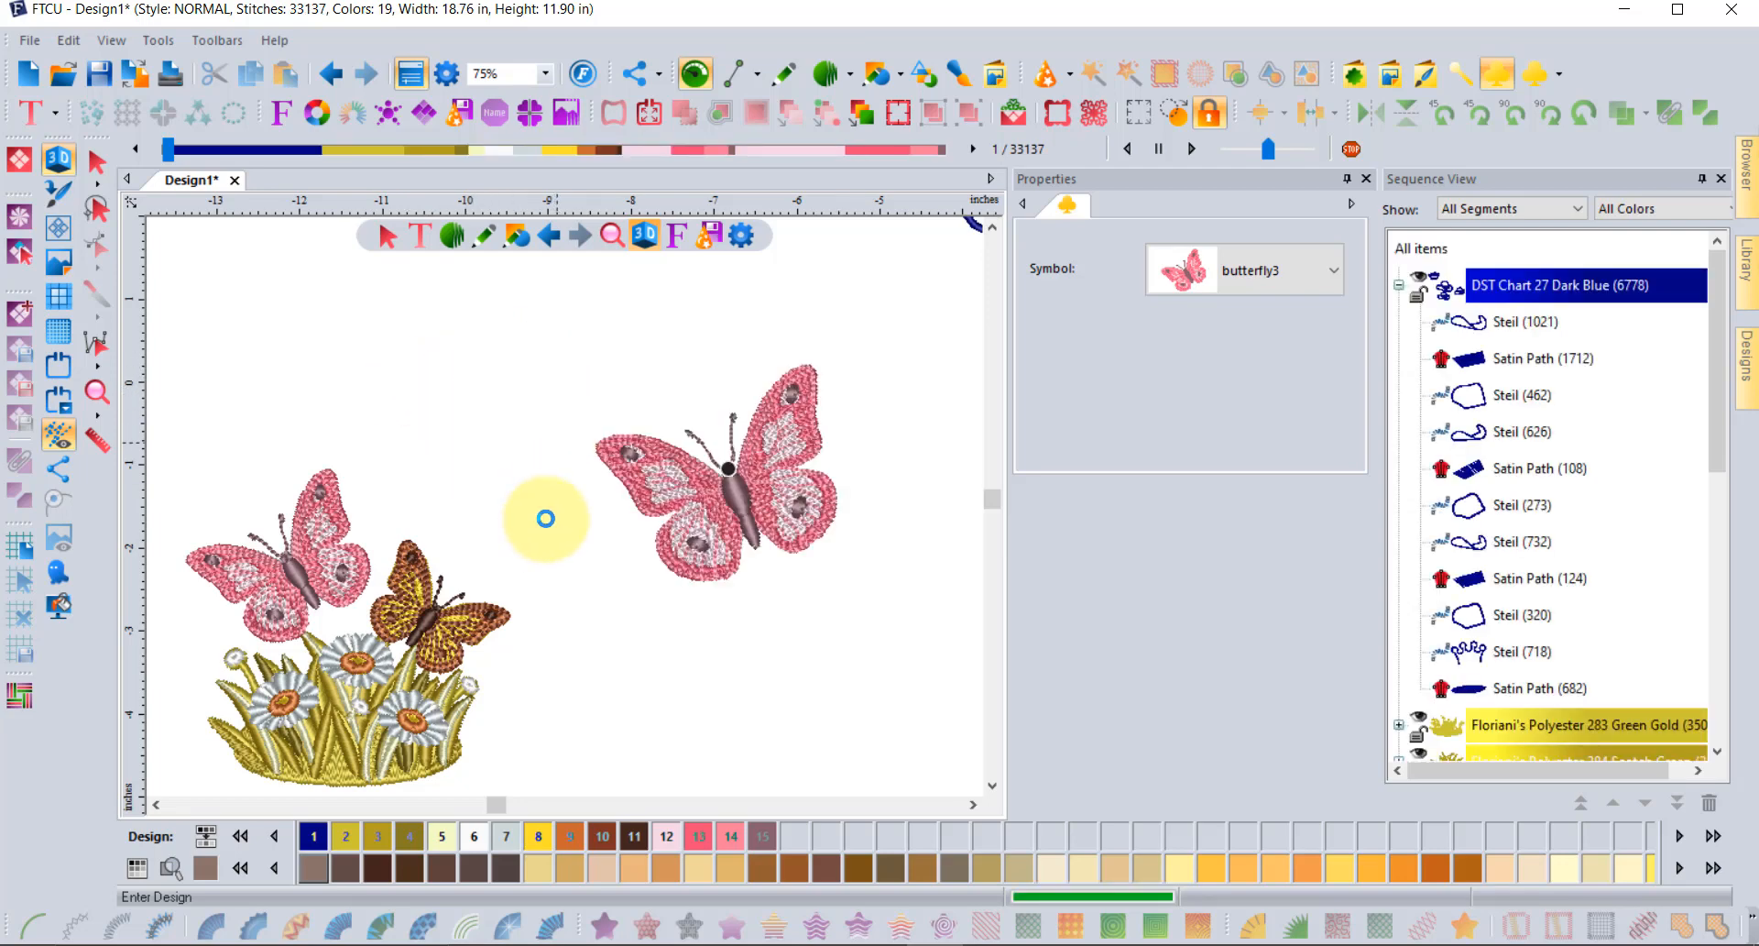